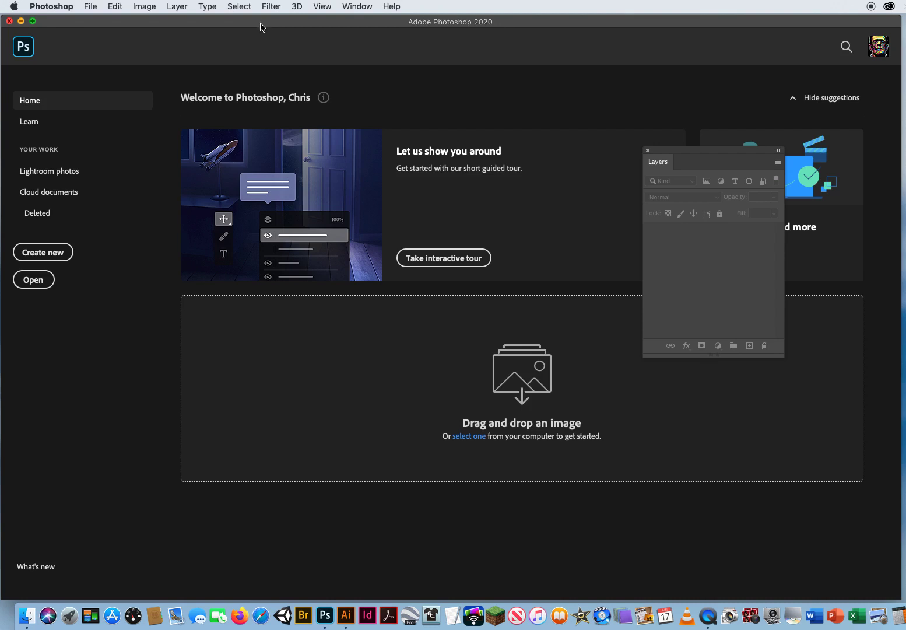
Open the photo 6 PatchGramps.jpg from the 9.6 Patch Tool Demo folder.
{"action": "left_click", "coordinate": [91, 7]}
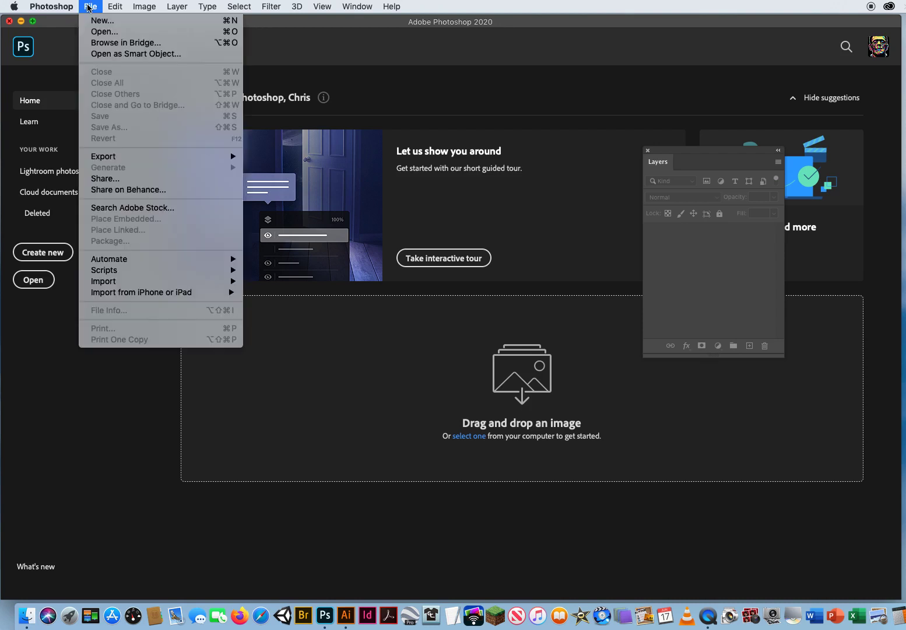
{"action": "left_click", "coordinate": [100, 31]}
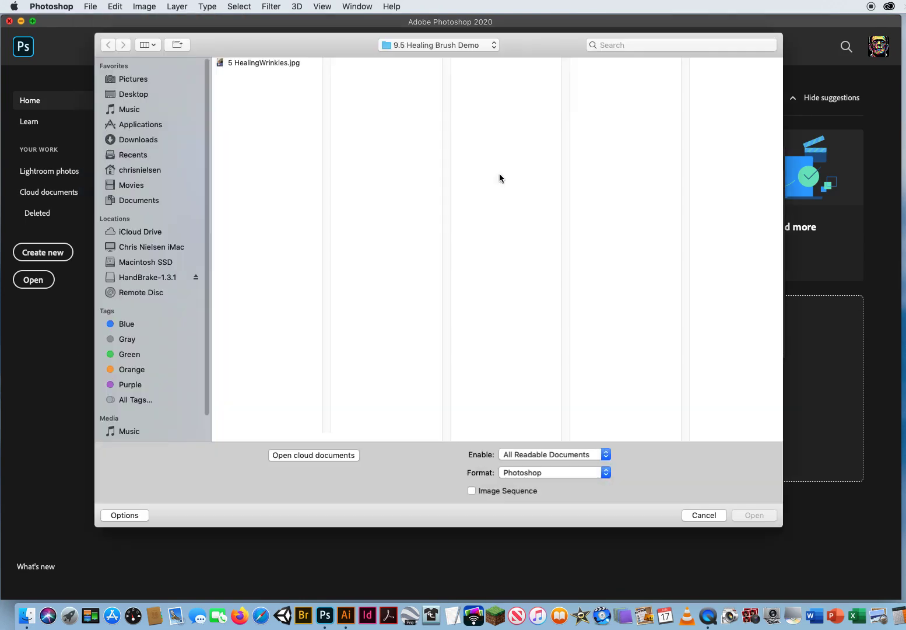
{"action": "left_click", "coordinate": [447, 46]}
{"action": "left_click", "coordinate": [430, 58]}
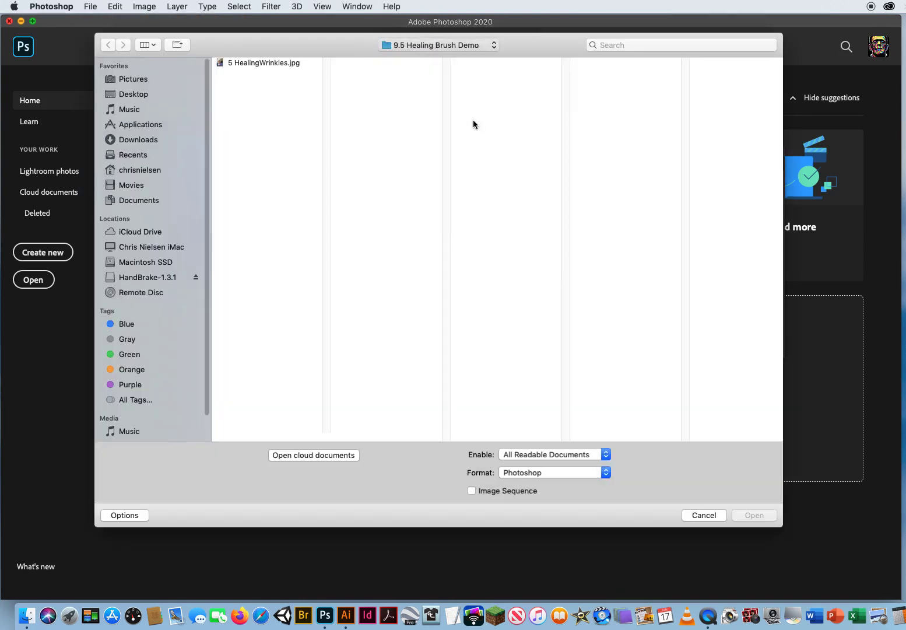
{"action": "left_click", "coordinate": [610, 105]}
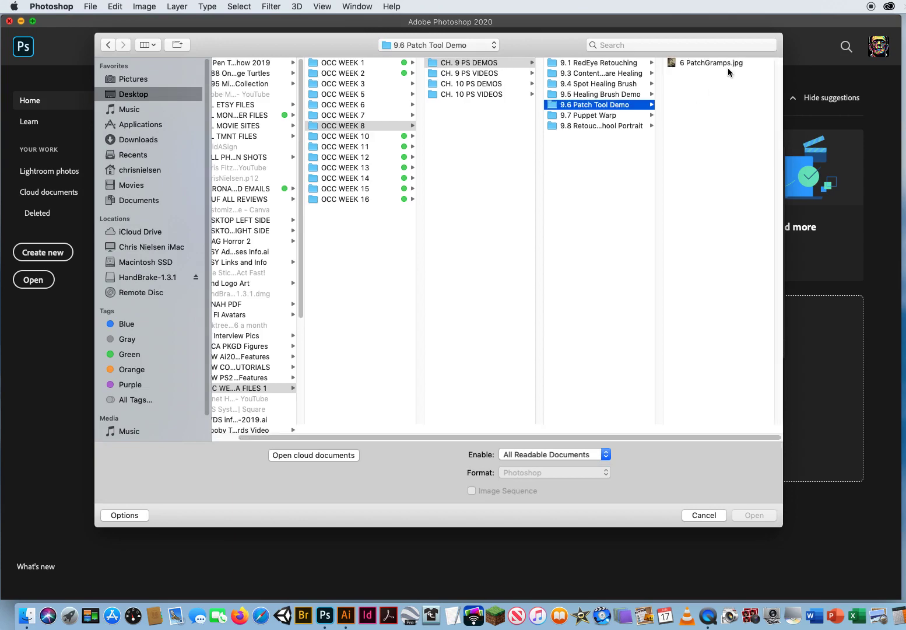
{"action": "left_click", "coordinate": [715, 64]}
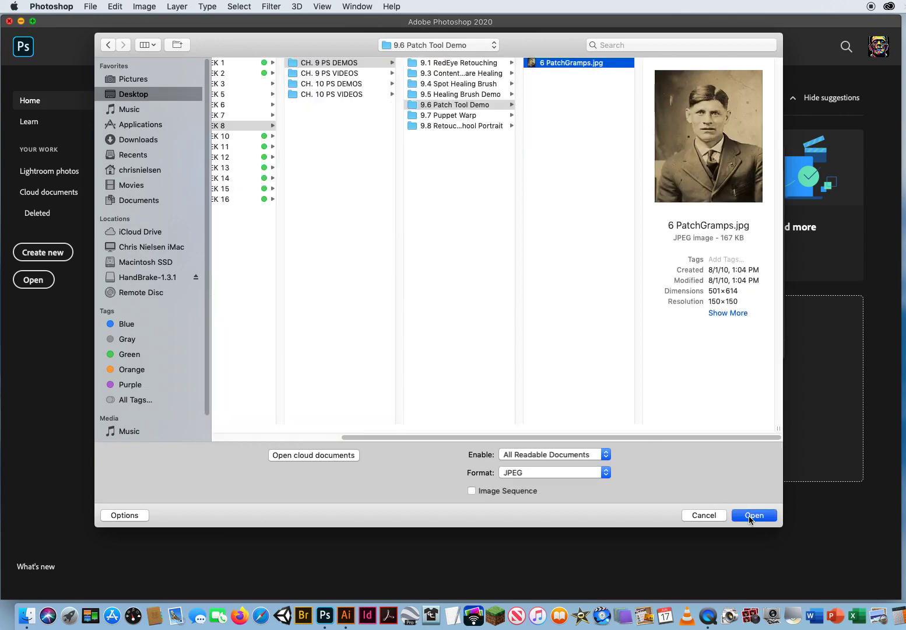
{"action": "left_click", "coordinate": [748, 515]}
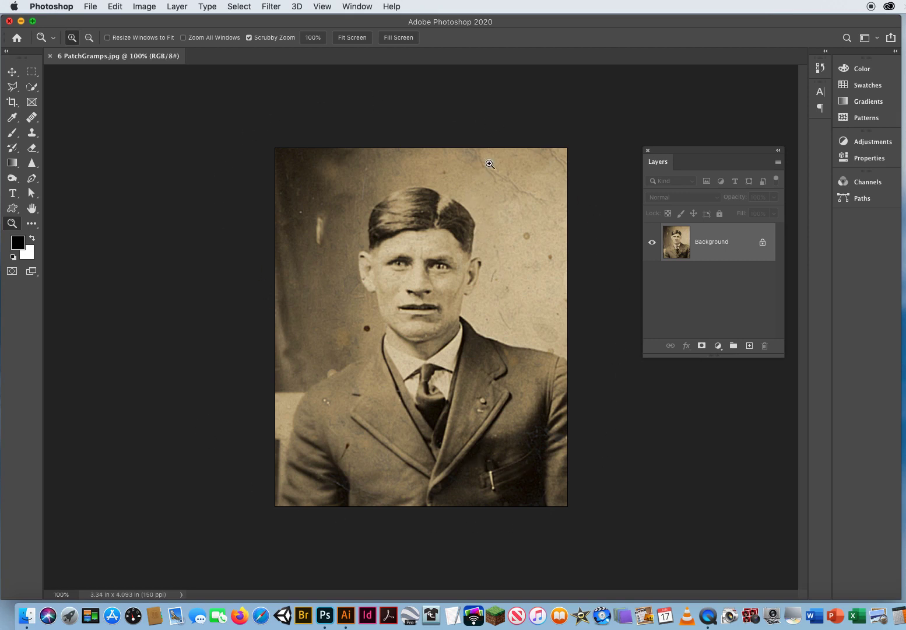
Inspect the photo's stains, cracks and scratches, and duplicate the Background layer.
{"action": "left_click", "coordinate": [509, 240]}
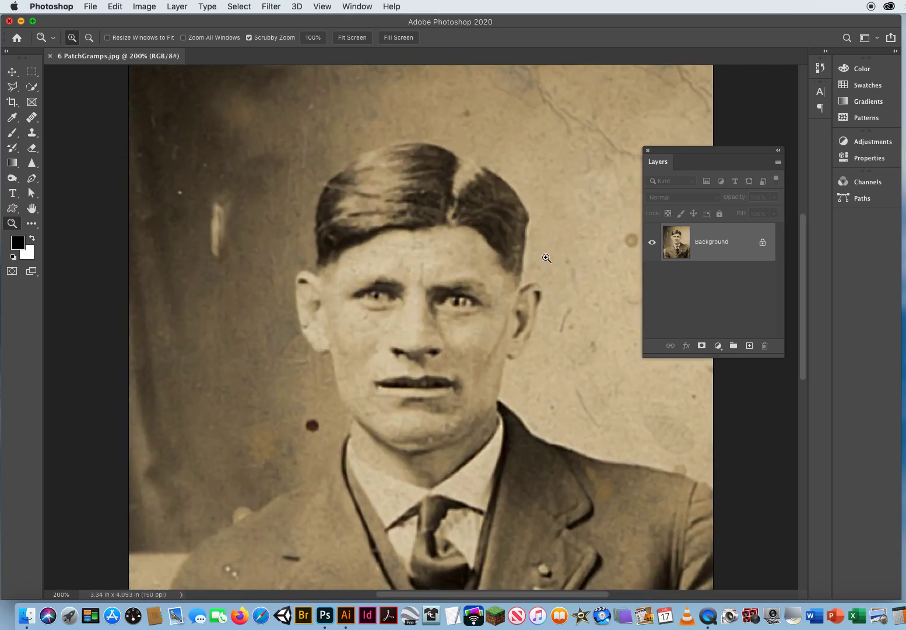
{"action": "left_click_drag", "start_coordinate": [495, 257], "coordinate": [345, 192]}
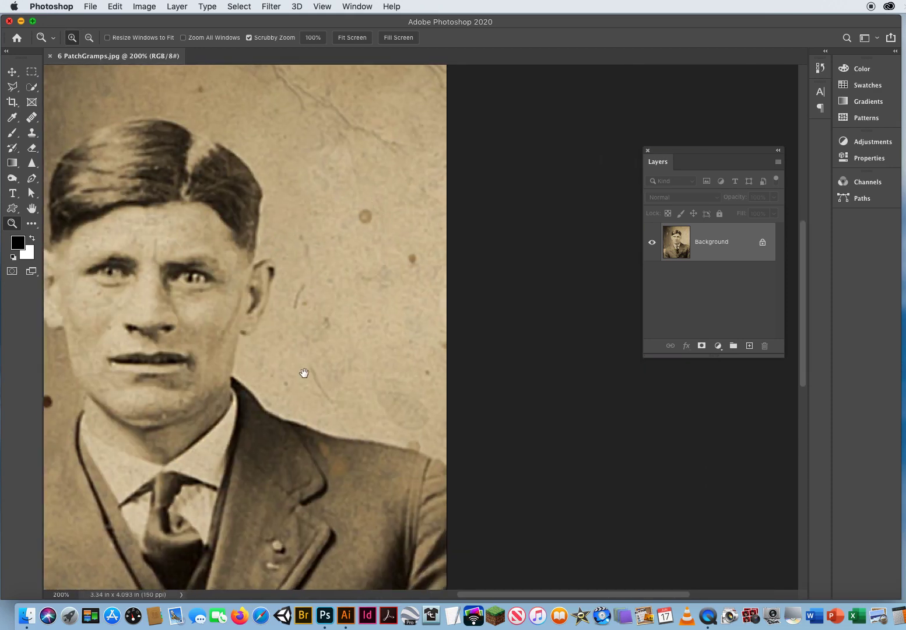
{"action": "left_click_drag", "start_coordinate": [305, 373], "coordinate": [360, 212]}
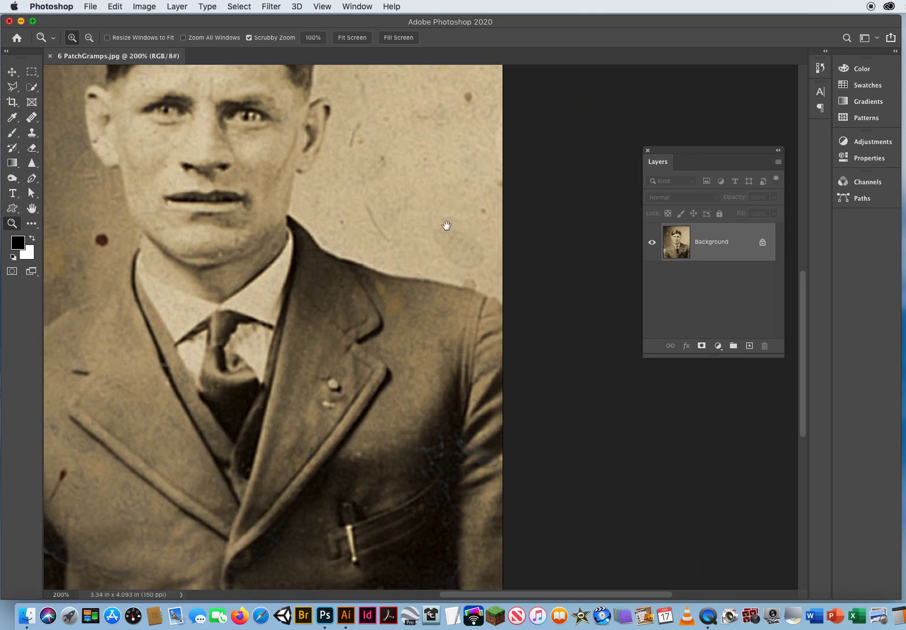
{"action": "left_click_drag", "start_coordinate": [143, 284], "coordinate": [435, 257]}
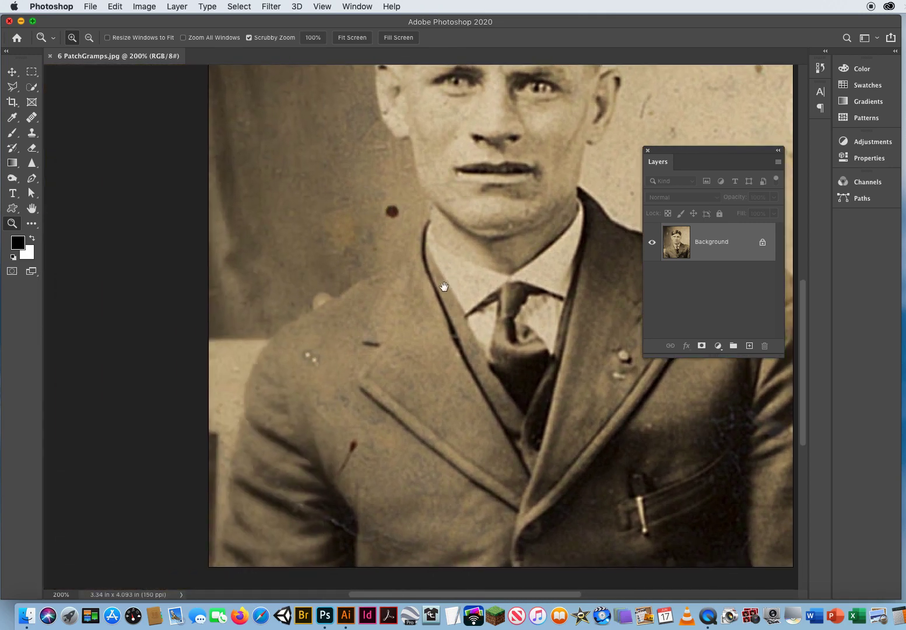
{"action": "left_click_drag", "start_coordinate": [444, 286], "coordinate": [351, 432]}
{"action": "left_click_drag", "start_coordinate": [389, 383], "coordinate": [372, 379]}
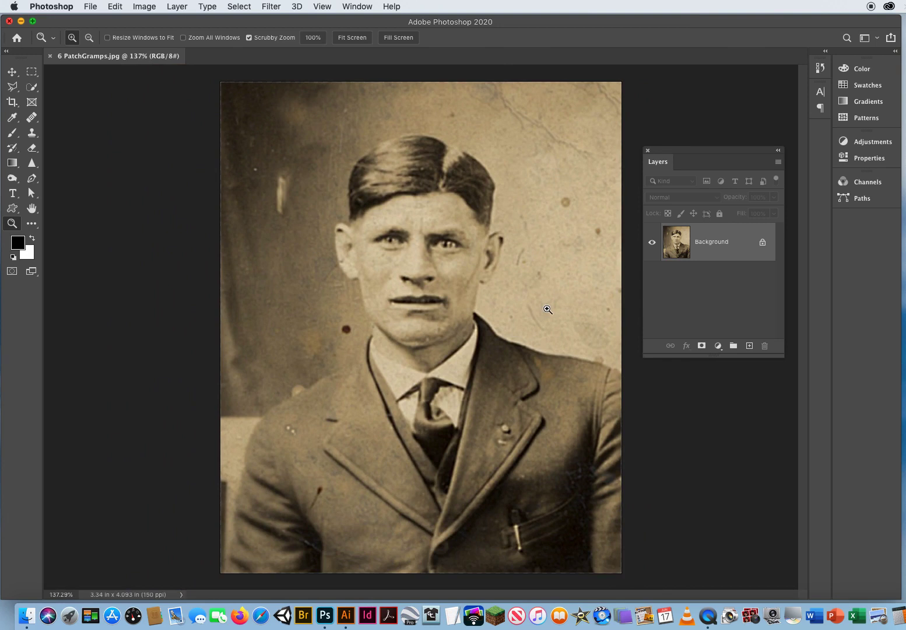
{"action": "key", "text": "super+j"}
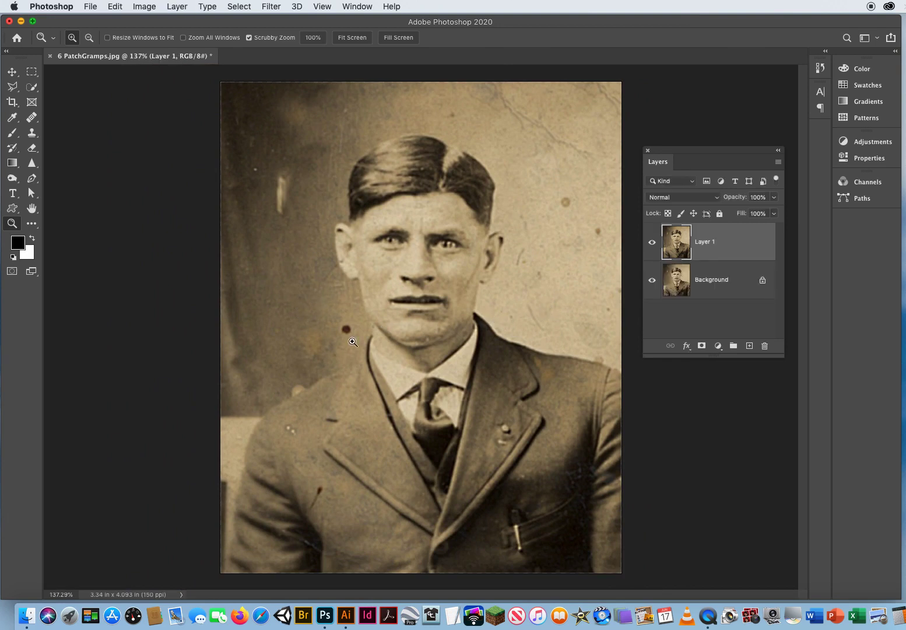
With the Patch tool, replace the dark round spot beside the man's jaw with clean backdrop texture, and deselect.
{"action": "mouse_move", "coordinate": [357, 333]}
{"action": "left_mouse_down"}
{"action": "mouse_move", "coordinate": [441, 345]}
{"action": "mouse_move", "coordinate": [403, 329]}
{"action": "mouse_move", "coordinate": [390, 336]}
{"action": "mouse_move", "coordinate": [359, 311]}
{"action": "left_mouse_up"}
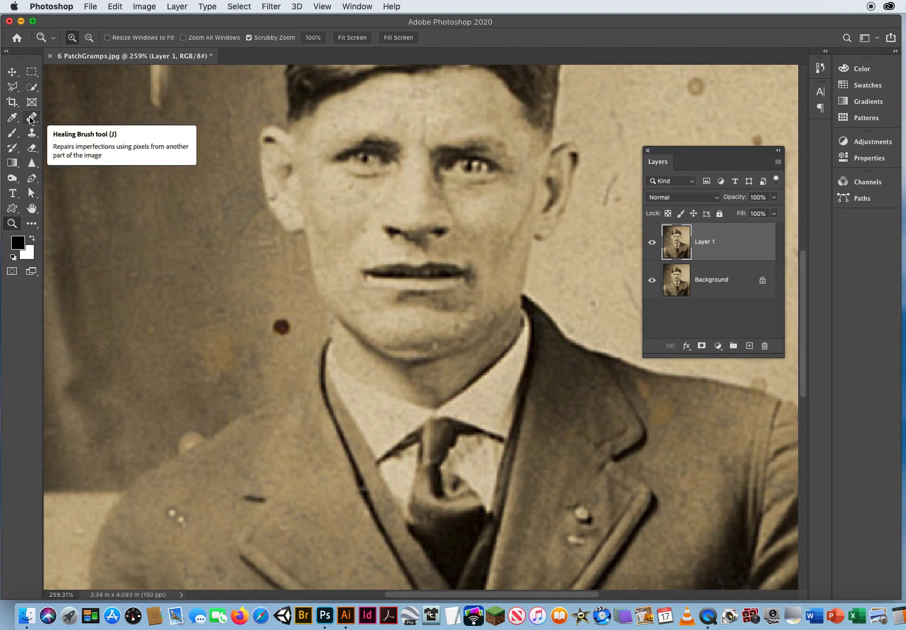
{"action": "mouse_move", "coordinate": [31, 120]}
{"action": "left_mouse_down"}
{"action": "mouse_move", "coordinate": [50, 116]}
{"action": "mouse_move", "coordinate": [80, 139]}
{"action": "left_mouse_up"}
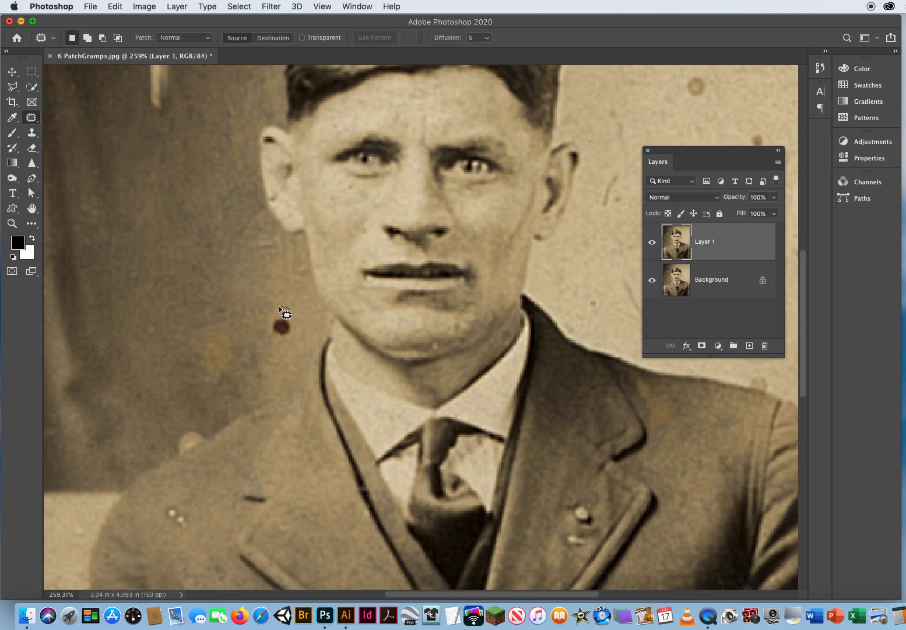
{"action": "mouse_move", "coordinate": [263, 319]}
{"action": "left_mouse_down"}
{"action": "mouse_move", "coordinate": [285, 346]}
{"action": "mouse_move", "coordinate": [298, 317]}
{"action": "left_mouse_up"}
{"action": "key", "text": "space"}
{"action": "left_click_drag", "start_coordinate": [318, 370], "coordinate": [399, 370]}
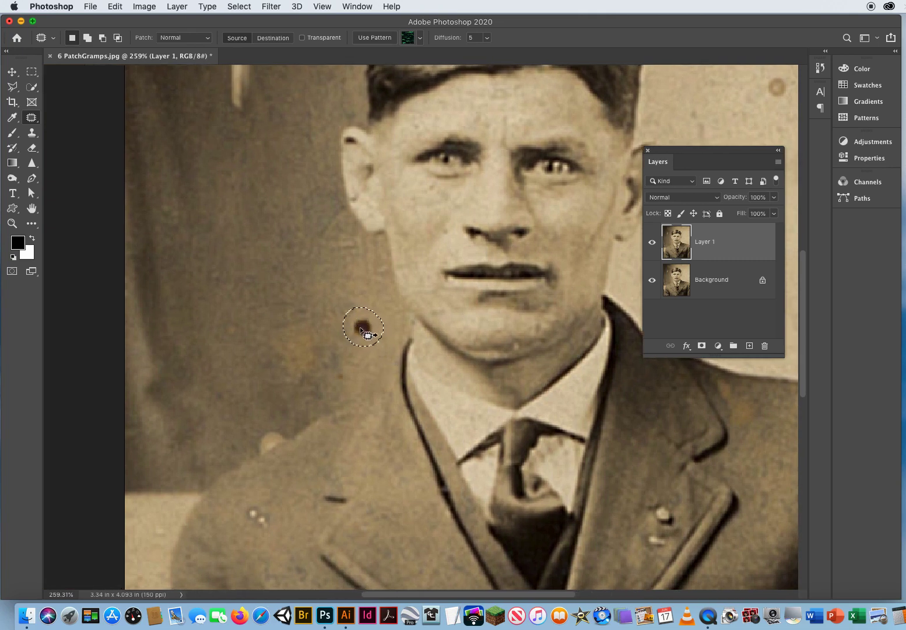
{"action": "left_click_drag", "start_coordinate": [361, 330], "coordinate": [223, 357]}
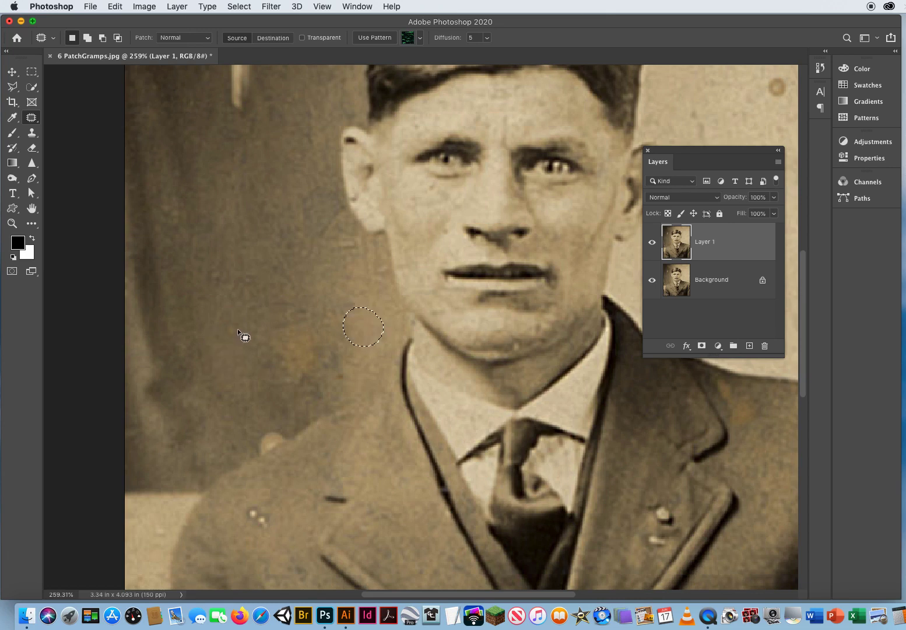
{"action": "left_click", "coordinate": [373, 278]}
Try patching a loose selection that overlaps the ear and the backdrop with darker backdrop texture, and deselect.
{"action": "scroll", "coordinate": [336, 358], "scroll_direction": "down", "scroll_amount": 5}
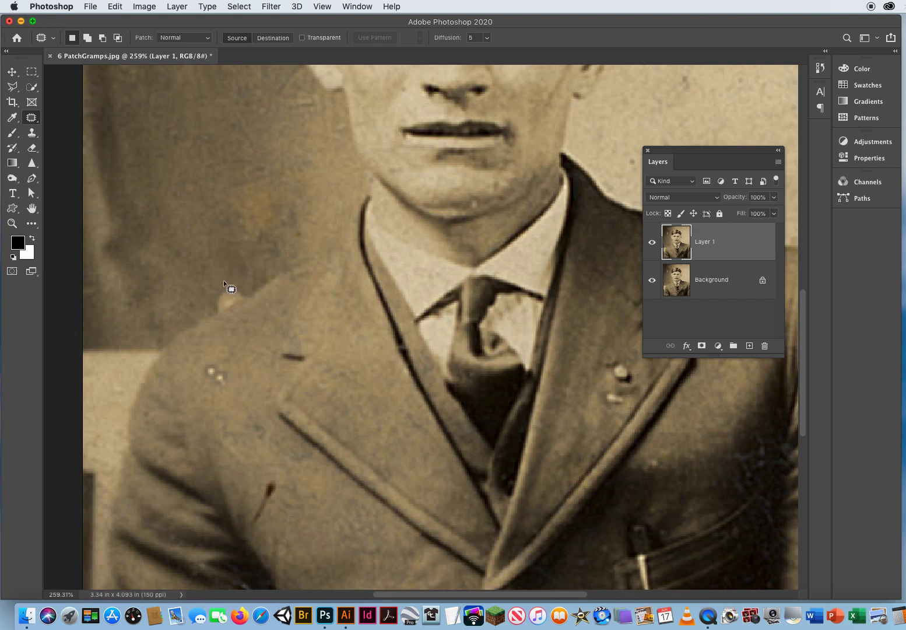
{"action": "scroll", "coordinate": [408, 263], "scroll_direction": "right", "scroll_amount": 10}
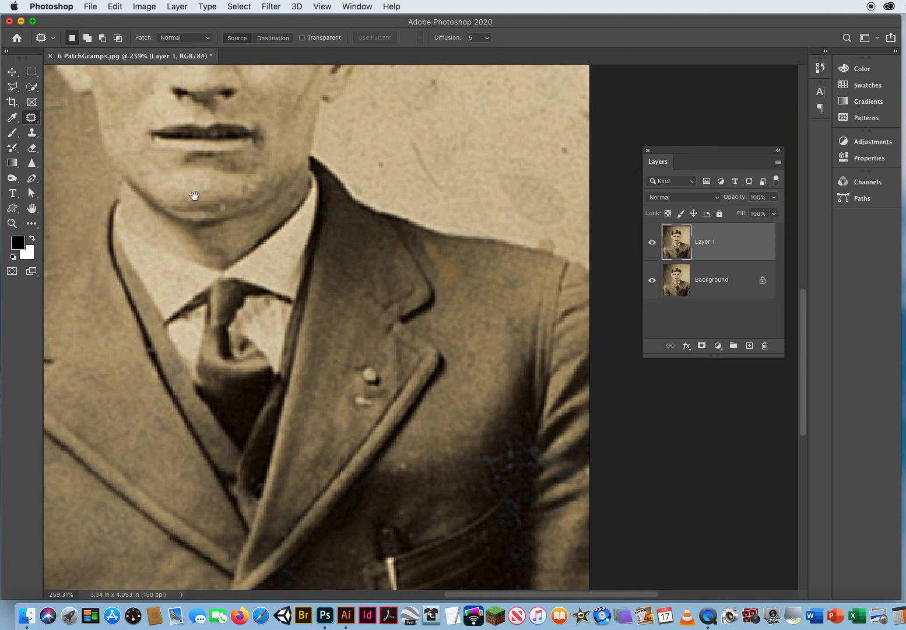
{"action": "left_click_drag", "start_coordinate": [194, 196], "coordinate": [486, 405]}
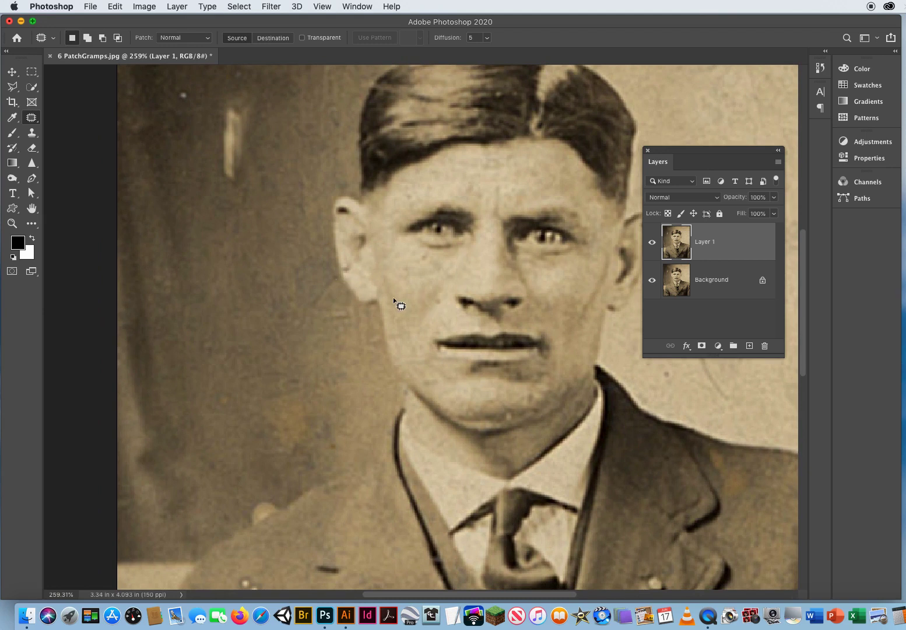
{"action": "mouse_move", "coordinate": [291, 250]}
{"action": "left_mouse_down"}
{"action": "mouse_move", "coordinate": [285, 301]}
{"action": "mouse_move", "coordinate": [298, 321]}
{"action": "mouse_move", "coordinate": [315, 318]}
{"action": "left_mouse_up"}
{"action": "left_click_drag", "start_coordinate": [320, 236], "coordinate": [298, 249]}
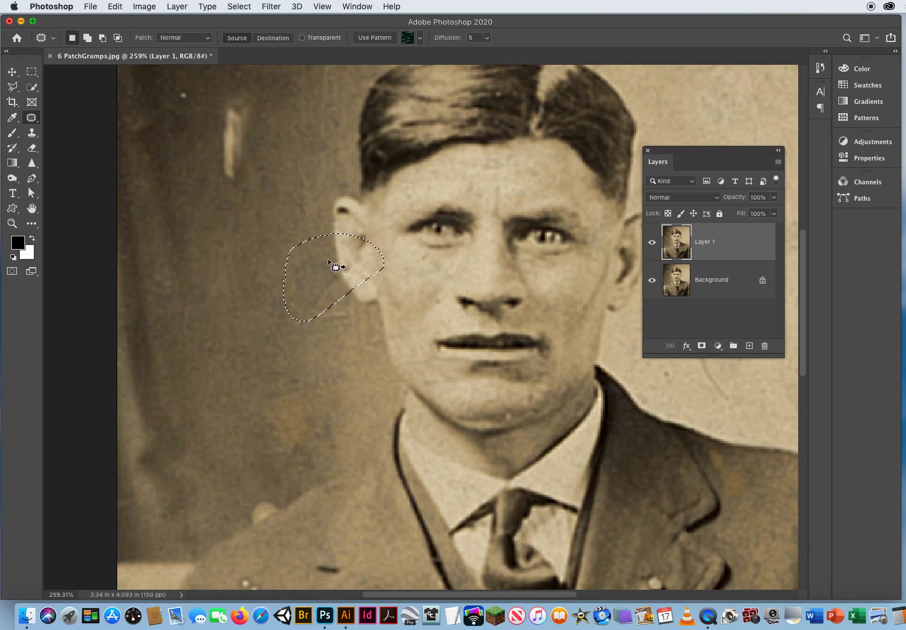
{"action": "left_click_drag", "start_coordinate": [336, 266], "coordinate": [210, 359]}
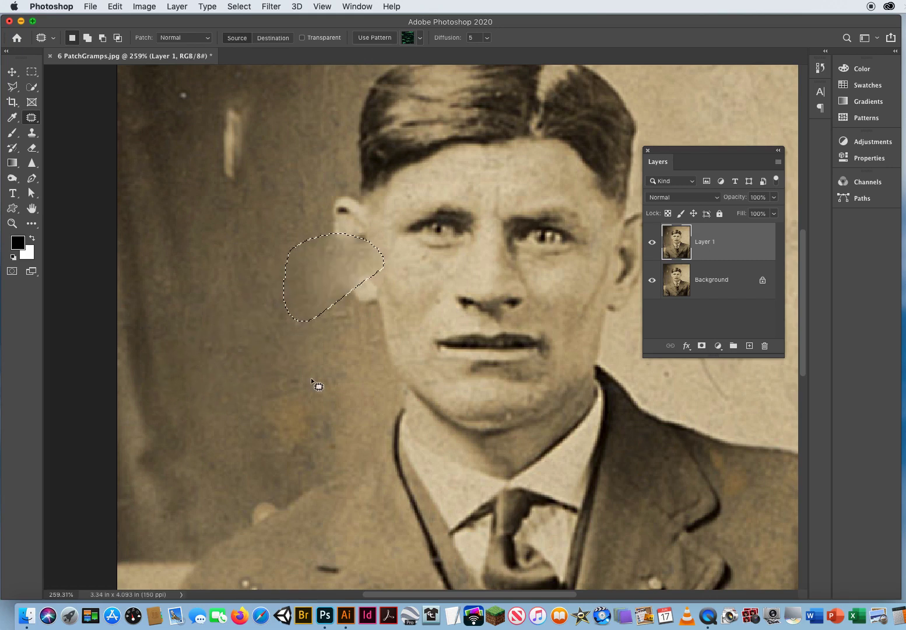
{"action": "key", "text": "super+d"}
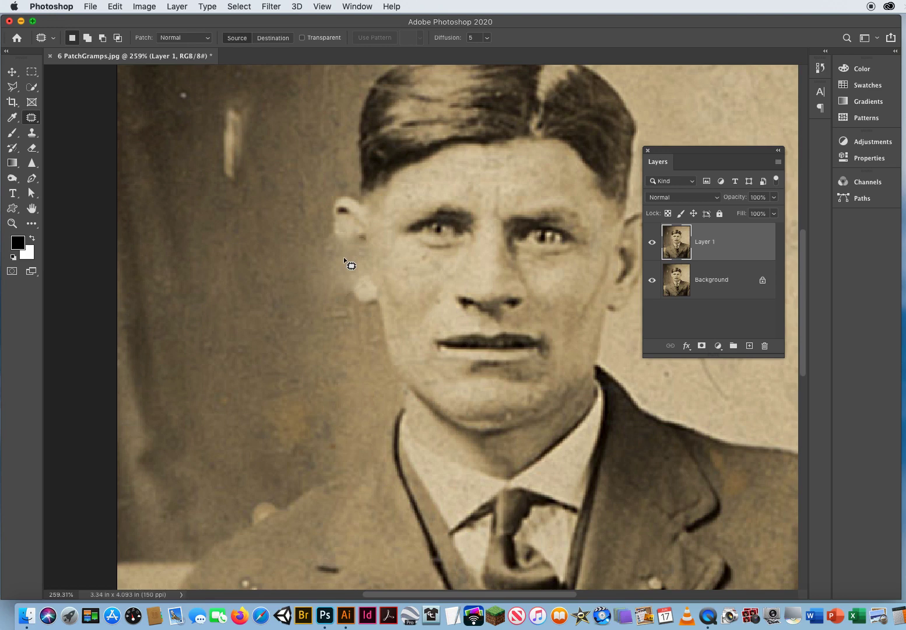
Undo the deselection and the patch over the ear, and clear the selection.
{"action": "left_click", "coordinate": [115, 7]}
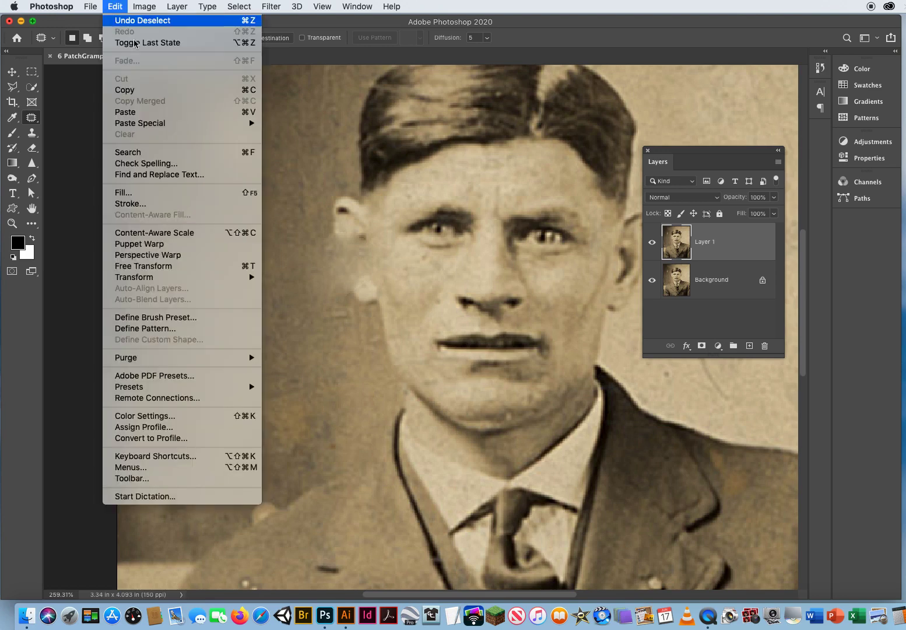
{"action": "left_click", "coordinate": [118, 22]}
{"action": "left_click", "coordinate": [115, 6]}
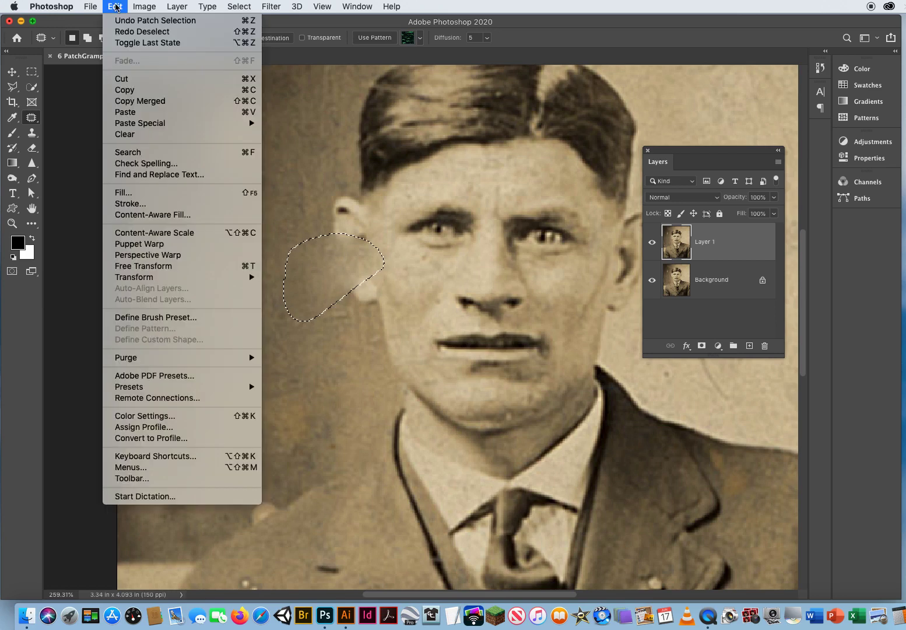
{"action": "left_click", "coordinate": [124, 23]}
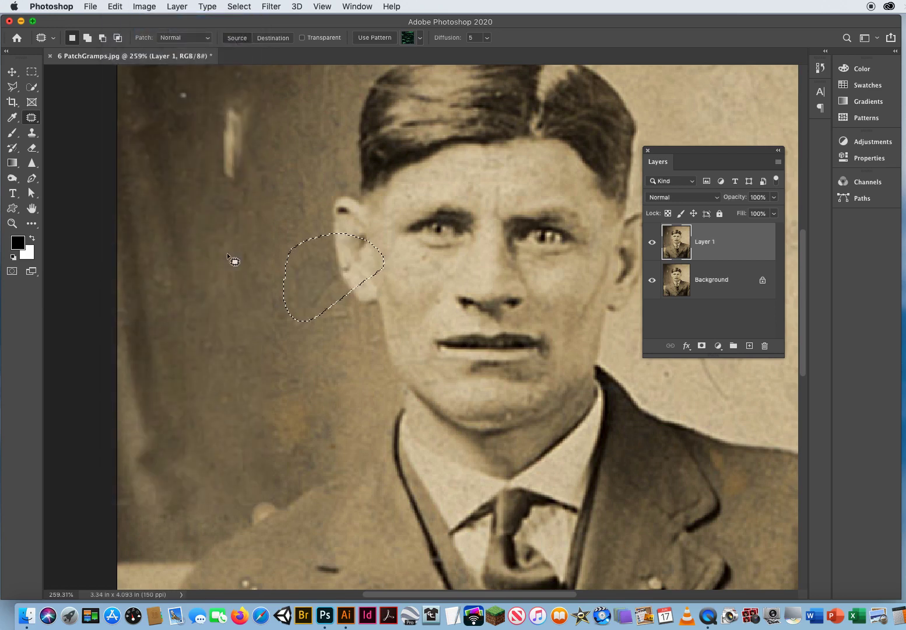
{"action": "left_click", "coordinate": [223, 385]}
Patch the small blotches in the backdrop between the jaw and the shoulder using nearby clean texture.
{"action": "scroll", "coordinate": [350, 422], "scroll_direction": "down", "scroll_amount": 5}
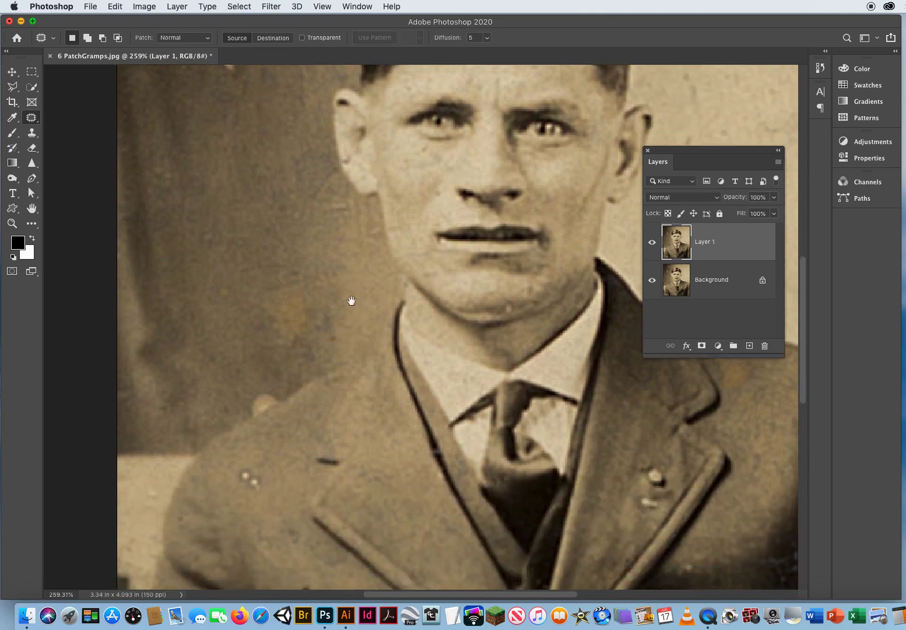
{"action": "left_click_drag", "start_coordinate": [338, 317], "coordinate": [315, 376]}
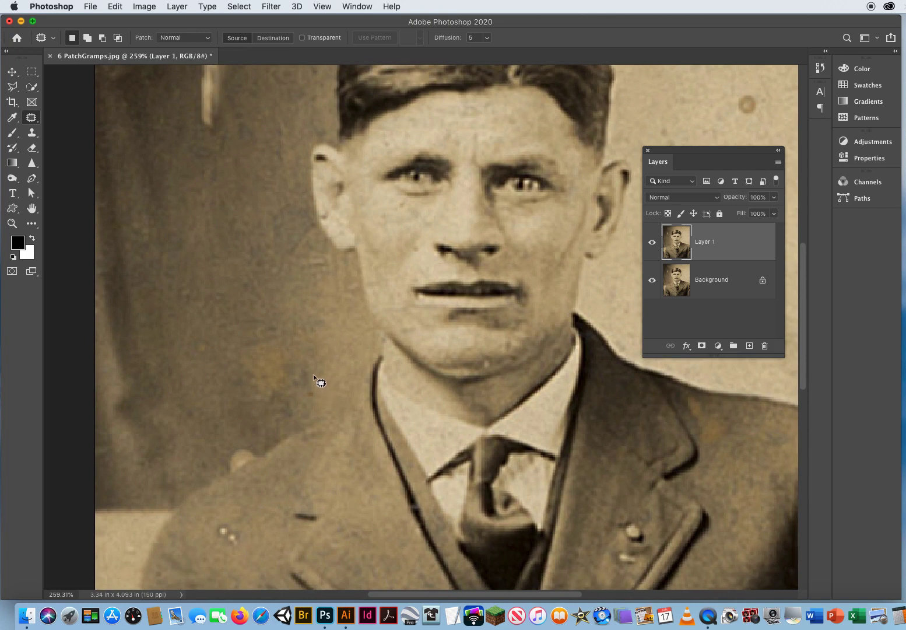
{"action": "mouse_move", "coordinate": [304, 361]}
{"action": "left_mouse_down"}
{"action": "mouse_move", "coordinate": [287, 385]}
{"action": "mouse_move", "coordinate": [302, 405]}
{"action": "mouse_move", "coordinate": [316, 399]}
{"action": "mouse_move", "coordinate": [314, 363]}
{"action": "mouse_move", "coordinate": [328, 350]}
{"action": "left_mouse_up"}
{"action": "mouse_move", "coordinate": [320, 304]}
{"action": "left_mouse_down"}
{"action": "mouse_move", "coordinate": [316, 337]}
{"action": "mouse_move", "coordinate": [319, 303]}
{"action": "mouse_move", "coordinate": [248, 329]}
{"action": "mouse_move", "coordinate": [286, 318]}
{"action": "mouse_move", "coordinate": [270, 313]}
{"action": "left_mouse_up"}
{"action": "left_click_drag", "start_coordinate": [285, 325], "coordinate": [315, 326]}
{"action": "mouse_move", "coordinate": [281, 390]}
{"action": "left_mouse_down"}
{"action": "mouse_move", "coordinate": [292, 423]}
{"action": "mouse_move", "coordinate": [285, 390]}
{"action": "mouse_move", "coordinate": [338, 367]}
{"action": "left_mouse_up"}
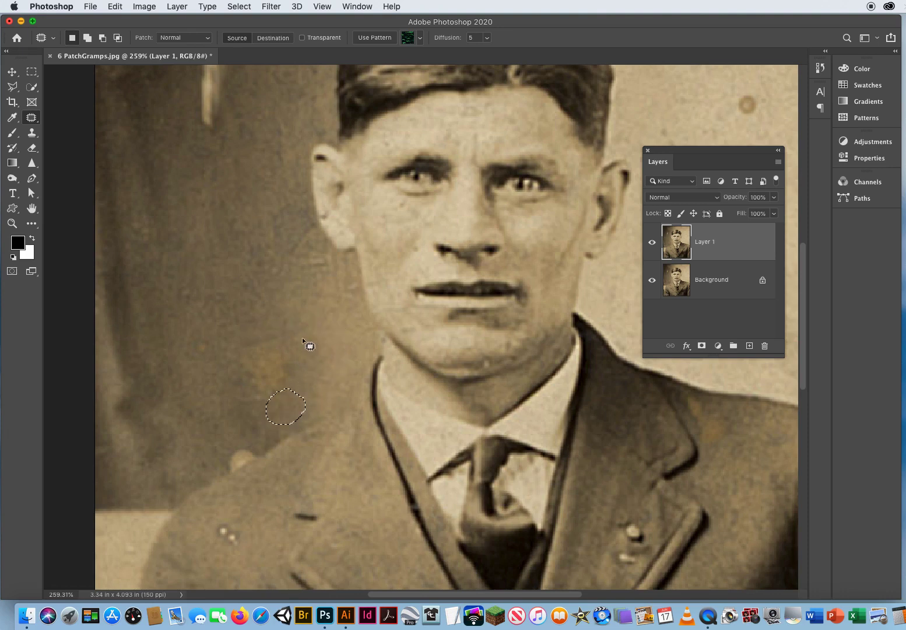
Patch the orange-brown stain on the backdrop beside the collar with clean texture from the darker area.
{"action": "left_click_drag", "start_coordinate": [276, 326], "coordinate": [275, 326]}
{"action": "mouse_move", "coordinate": [238, 399]}
{"action": "left_mouse_down"}
{"action": "mouse_move", "coordinate": [288, 419]}
{"action": "mouse_move", "coordinate": [292, 325]}
{"action": "mouse_move", "coordinate": [280, 325]}
{"action": "left_mouse_up"}
{"action": "mouse_move", "coordinate": [269, 376]}
{"action": "left_mouse_down"}
{"action": "mouse_move", "coordinate": [262, 340]}
{"action": "mouse_move", "coordinate": [199, 242]}
{"action": "mouse_move", "coordinate": [184, 411]}
{"action": "left_mouse_up"}
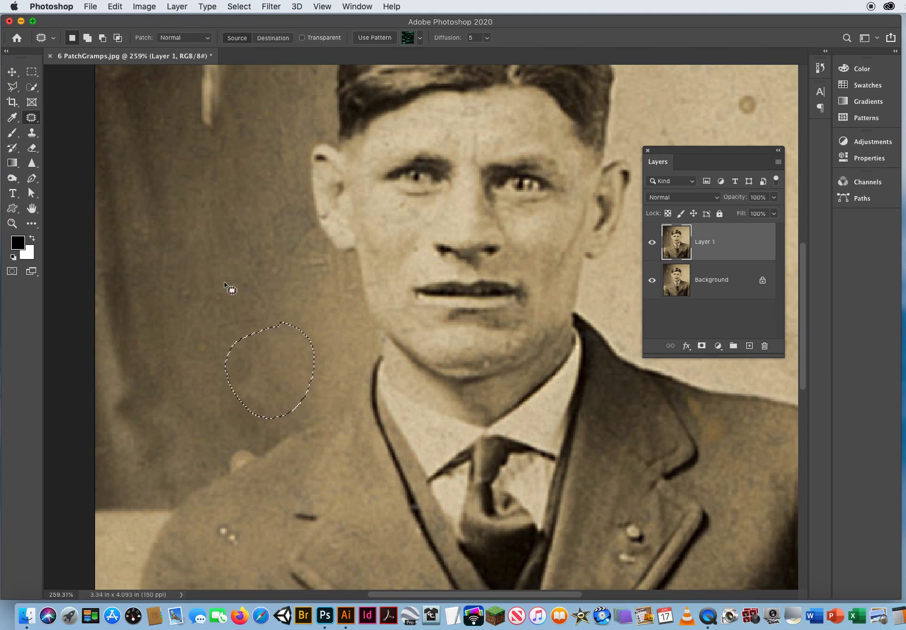
Patch the mottled areas of the backdrop level with the mouth and chin using neighbouring clean texture.
{"action": "left_click_drag", "start_coordinate": [217, 280], "coordinate": [213, 333]}
{"action": "left_click_drag", "start_coordinate": [240, 296], "coordinate": [239, 296]}
{"action": "left_click_drag", "start_coordinate": [240, 312], "coordinate": [312, 339]}
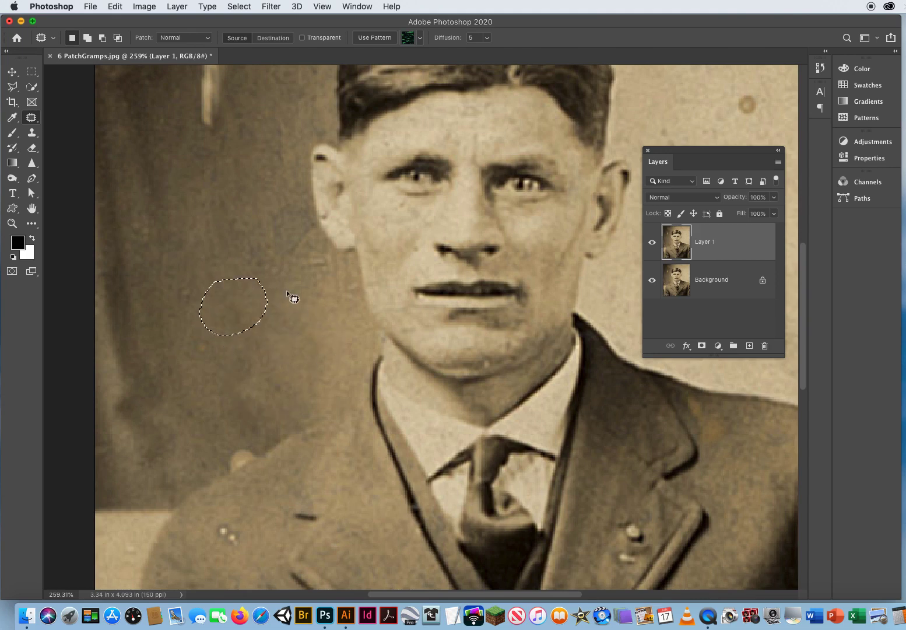
{"action": "mouse_move", "coordinate": [180, 264]}
{"action": "left_mouse_down"}
{"action": "mouse_move", "coordinate": [209, 283]}
{"action": "mouse_move", "coordinate": [209, 303]}
{"action": "mouse_move", "coordinate": [299, 329]}
{"action": "left_mouse_up"}
{"action": "mouse_move", "coordinate": [221, 336]}
{"action": "left_mouse_down"}
{"action": "mouse_move", "coordinate": [241, 333]}
{"action": "mouse_move", "coordinate": [224, 335]}
{"action": "left_mouse_up"}
{"action": "left_click_drag", "start_coordinate": [256, 365], "coordinate": [314, 325]}
{"action": "mouse_move", "coordinate": [188, 292]}
{"action": "left_mouse_down"}
{"action": "mouse_move", "coordinate": [213, 373]}
{"action": "mouse_move", "coordinate": [199, 294]}
{"action": "left_mouse_up"}
{"action": "left_click_drag", "start_coordinate": [209, 335], "coordinate": [306, 350]}
{"action": "left_click_drag", "start_coordinate": [234, 347], "coordinate": [247, 328]}
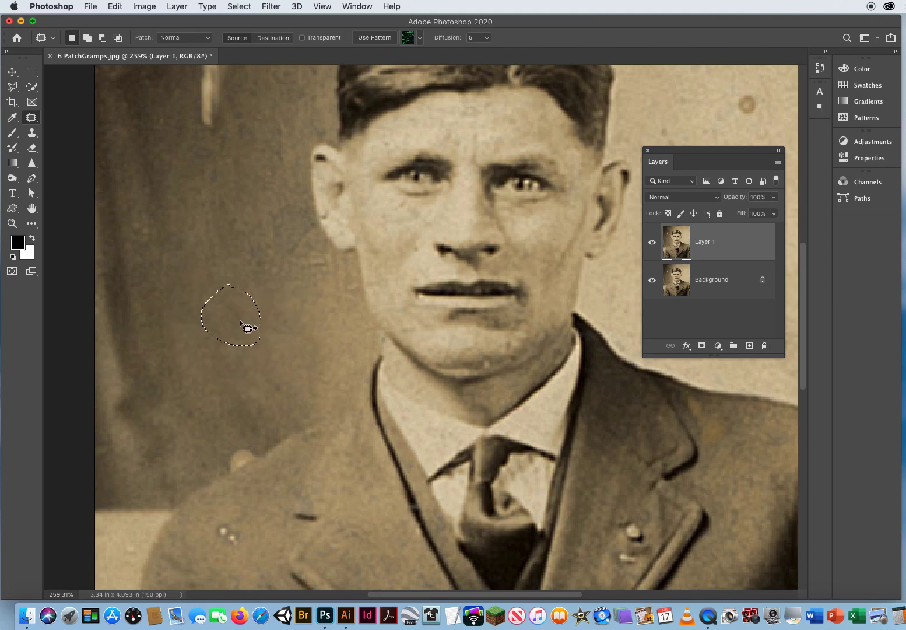
Patch the remaining uneven spots across the lower backdrop, down to just above the man's shoulder.
{"action": "mouse_move", "coordinate": [236, 229]}
{"action": "left_mouse_down"}
{"action": "mouse_move", "coordinate": [238, 280]}
{"action": "mouse_move", "coordinate": [291, 384]}
{"action": "left_mouse_up"}
{"action": "mouse_move", "coordinate": [312, 322]}
{"action": "left_mouse_down"}
{"action": "mouse_move", "coordinate": [305, 328]}
{"action": "mouse_move", "coordinate": [316, 324]}
{"action": "left_mouse_up"}
{"action": "left_click_drag", "start_coordinate": [308, 348], "coordinate": [236, 297]}
{"action": "mouse_move", "coordinate": [178, 314]}
{"action": "left_mouse_down"}
{"action": "mouse_move", "coordinate": [196, 355]}
{"action": "mouse_move", "coordinate": [198, 304]}
{"action": "mouse_move", "coordinate": [263, 301]}
{"action": "mouse_move", "coordinate": [245, 267]}
{"action": "left_mouse_up"}
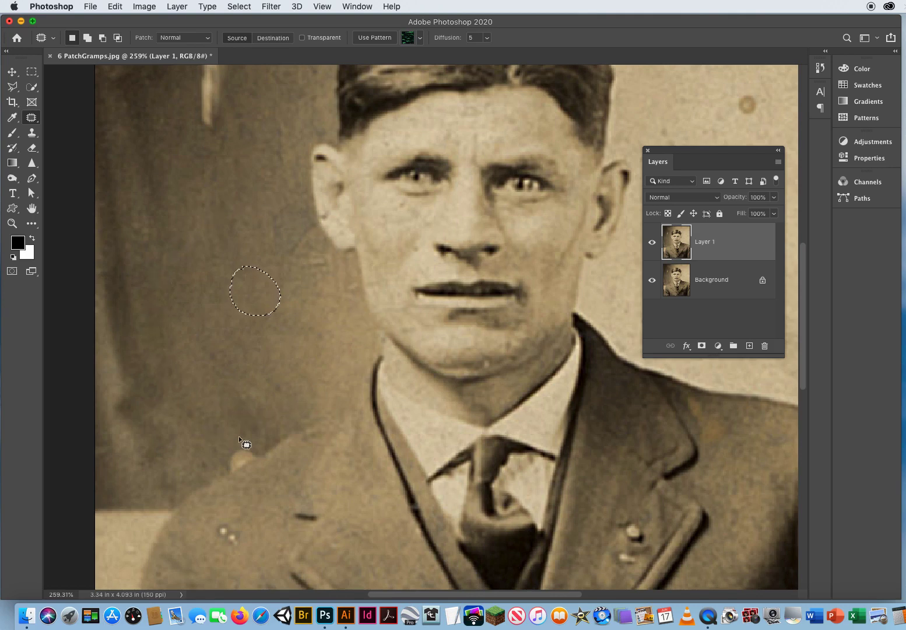
{"action": "left_click_drag", "start_coordinate": [273, 390], "coordinate": [217, 337]}
{"action": "left_click_drag", "start_coordinate": [182, 401], "coordinate": [187, 397]}
{"action": "left_click_drag", "start_coordinate": [201, 413], "coordinate": [211, 361]}
{"action": "mouse_move", "coordinate": [213, 408]}
{"action": "left_mouse_down"}
{"action": "mouse_move", "coordinate": [205, 431]}
{"action": "mouse_move", "coordinate": [221, 415]}
{"action": "mouse_move", "coordinate": [273, 409]}
{"action": "left_mouse_up"}
Patch the scratches in the backdrop beside and below the ear with clean texture from lower down, and deselect.
{"action": "left_click", "coordinate": [312, 249]}
{"action": "left_click_drag", "start_coordinate": [330, 252], "coordinate": [330, 251]}
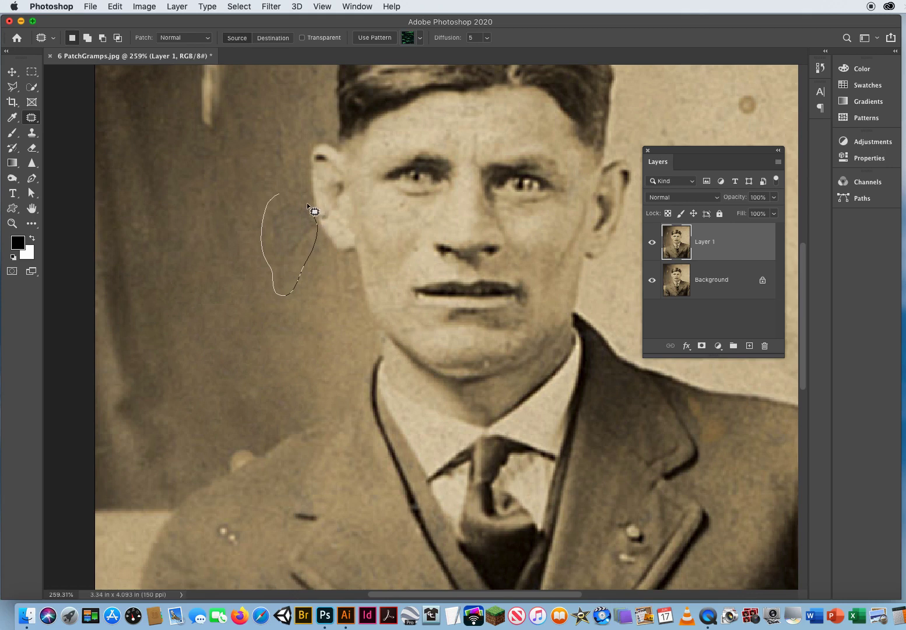
{"action": "left_click_drag", "start_coordinate": [315, 211], "coordinate": [294, 191]}
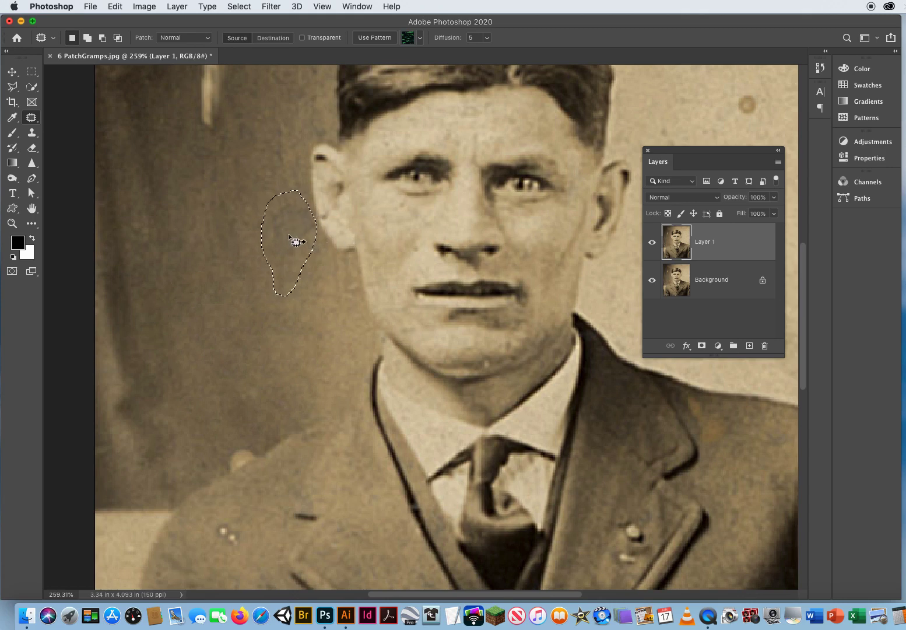
{"action": "mouse_move", "coordinate": [289, 235]}
{"action": "left_mouse_down"}
{"action": "mouse_move", "coordinate": [287, 363]}
{"action": "mouse_move", "coordinate": [318, 340]}
{"action": "mouse_move", "coordinate": [314, 305]}
{"action": "left_mouse_up"}
{"action": "left_click", "coordinate": [217, 359]}
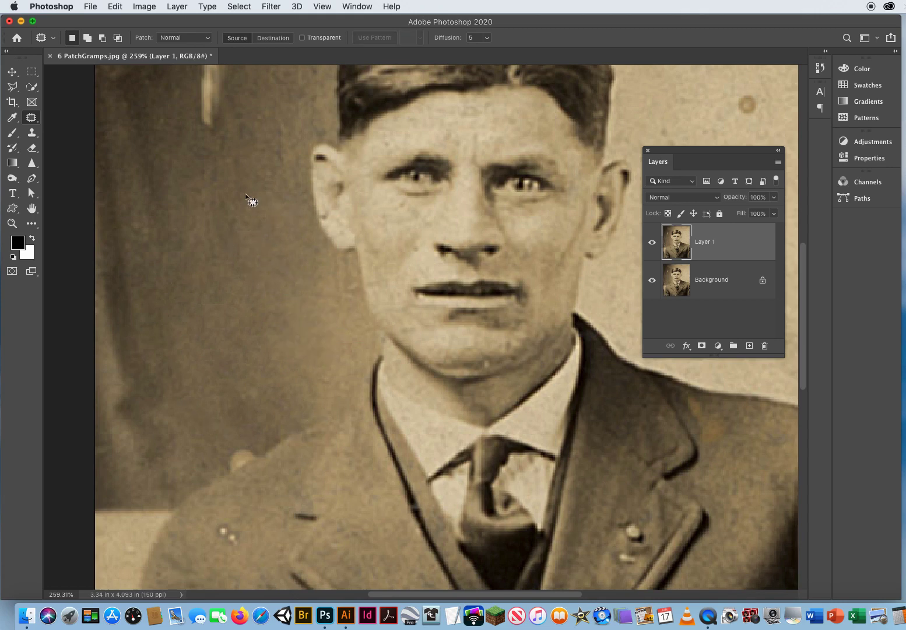
Patch the blotchy backdrop between the bright vertical streak and the man's ear with smoother texture from below, and deselect.
{"action": "left_click_drag", "start_coordinate": [257, 220], "coordinate": [213, 194]}
{"action": "left_click_drag", "start_coordinate": [250, 269], "coordinate": [296, 355]}
{"action": "left_click_drag", "start_coordinate": [238, 106], "coordinate": [189, 147]}
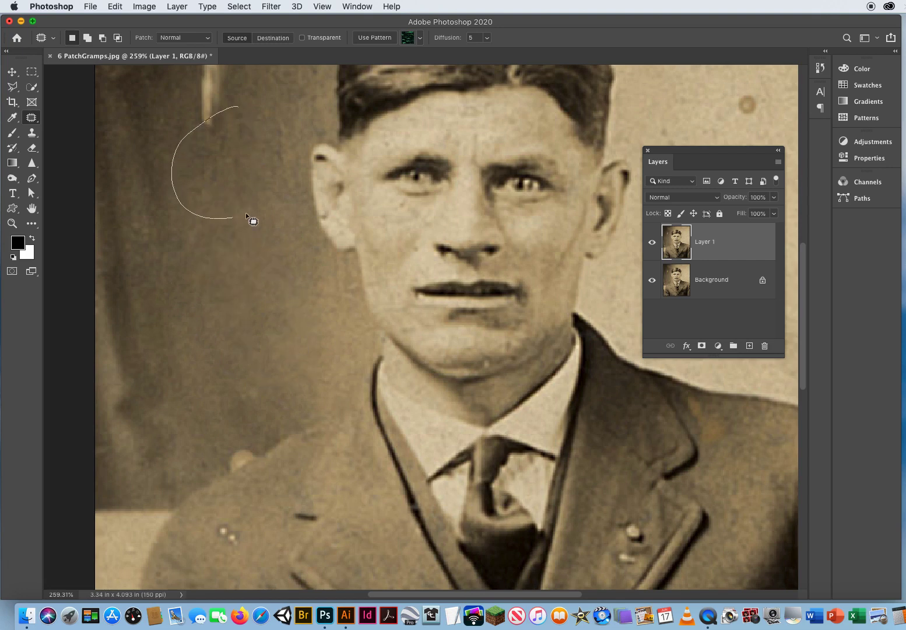
{"action": "left_click_drag", "start_coordinate": [295, 136], "coordinate": [238, 108]}
{"action": "left_click_drag", "start_coordinate": [245, 181], "coordinate": [260, 338]}
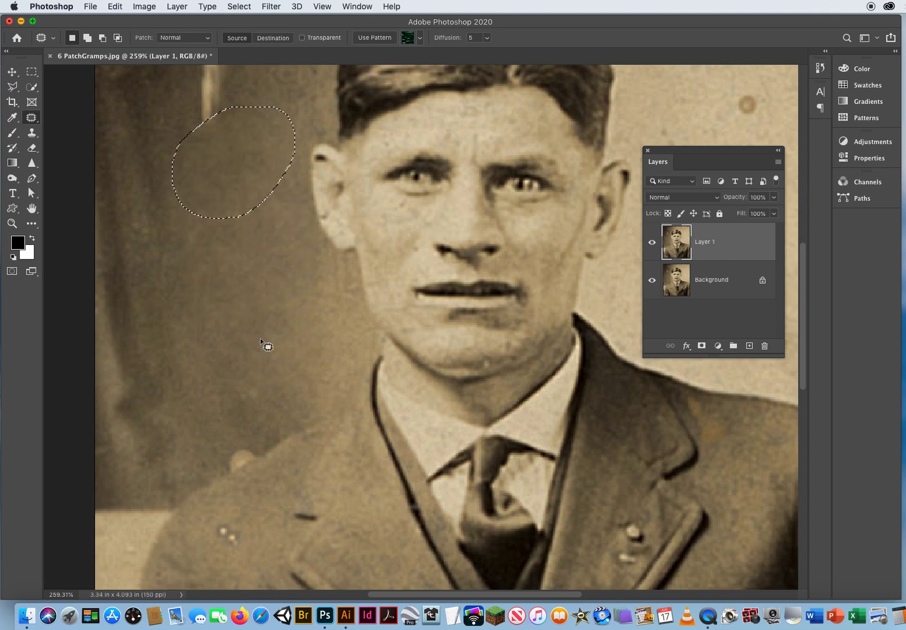
{"action": "key", "text": "ctrl+d"}
Patch out the bright vertical streak in the dark backdrop using clean texture from below it.
{"action": "left_click_drag", "start_coordinate": [248, 200], "coordinate": [274, 353]}
{"action": "left_click_drag", "start_coordinate": [240, 176], "coordinate": [207, 287]}
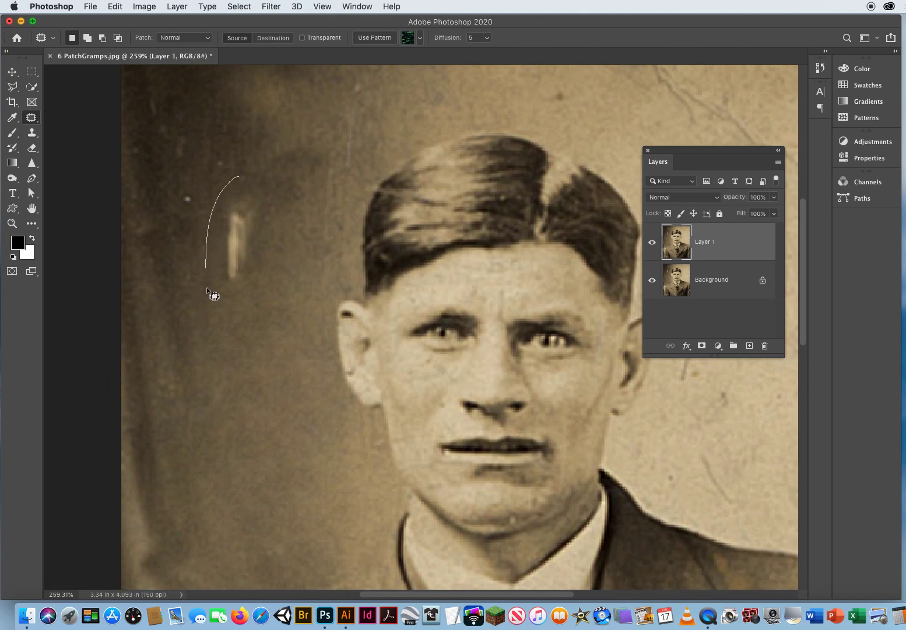
{"action": "left_click_drag", "start_coordinate": [260, 177], "coordinate": [240, 176]}
{"action": "left_click_drag", "start_coordinate": [259, 300], "coordinate": [279, 422]}
Patch the dark smudge in the backdrop between the removed streak and the hair with cleaner texture from lower down.
{"action": "left_click_drag", "start_coordinate": [315, 131], "coordinate": [254, 165]}
{"action": "left_click_drag", "start_coordinate": [309, 222], "coordinate": [318, 135]}
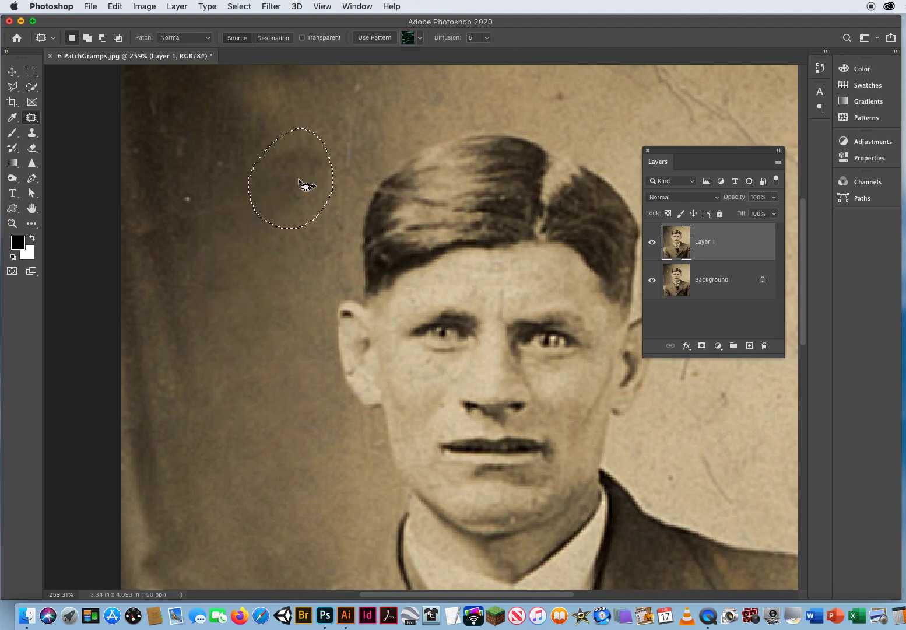
{"action": "left_click_drag", "start_coordinate": [304, 186], "coordinate": [240, 366]}
Patch the faint vertical scratches running from the photo's top edge down beside the hair with clean backdrop texture.
{"action": "left_click_drag", "start_coordinate": [298, 257], "coordinate": [258, 321]}
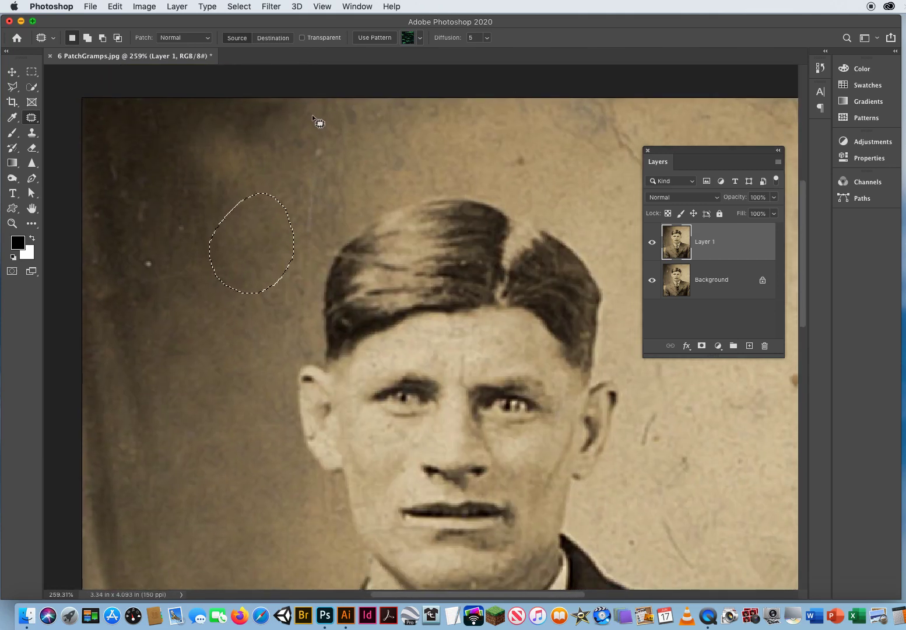
{"action": "left_click_drag", "start_coordinate": [301, 104], "coordinate": [295, 124]}
{"action": "left_click_drag", "start_coordinate": [303, 308], "coordinate": [321, 199]}
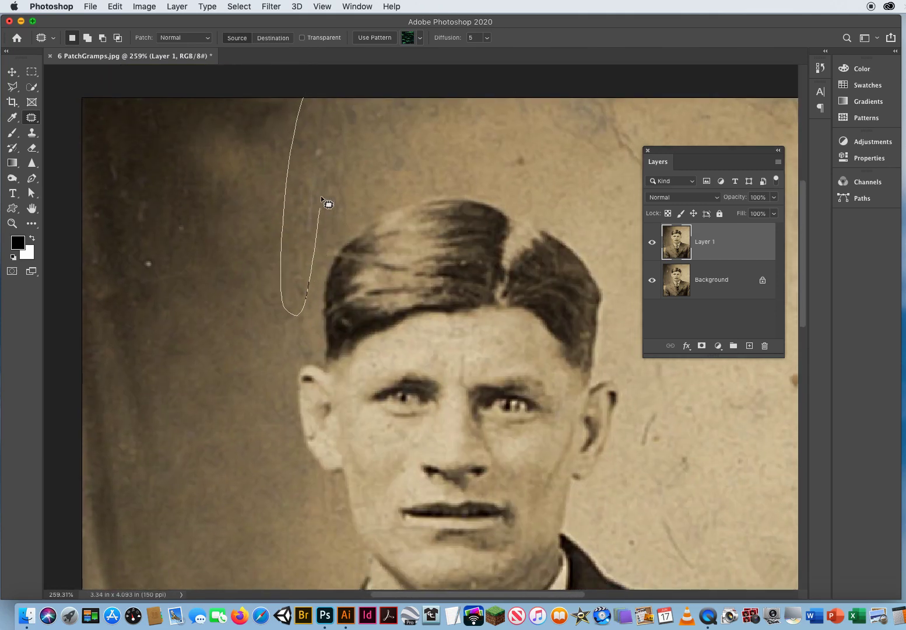
{"action": "left_click_drag", "start_coordinate": [322, 81], "coordinate": [322, 85]}
{"action": "mouse_move", "coordinate": [305, 204]}
{"action": "left_mouse_down"}
{"action": "mouse_move", "coordinate": [229, 461]}
{"action": "mouse_move", "coordinate": [221, 432]}
{"action": "left_mouse_up"}
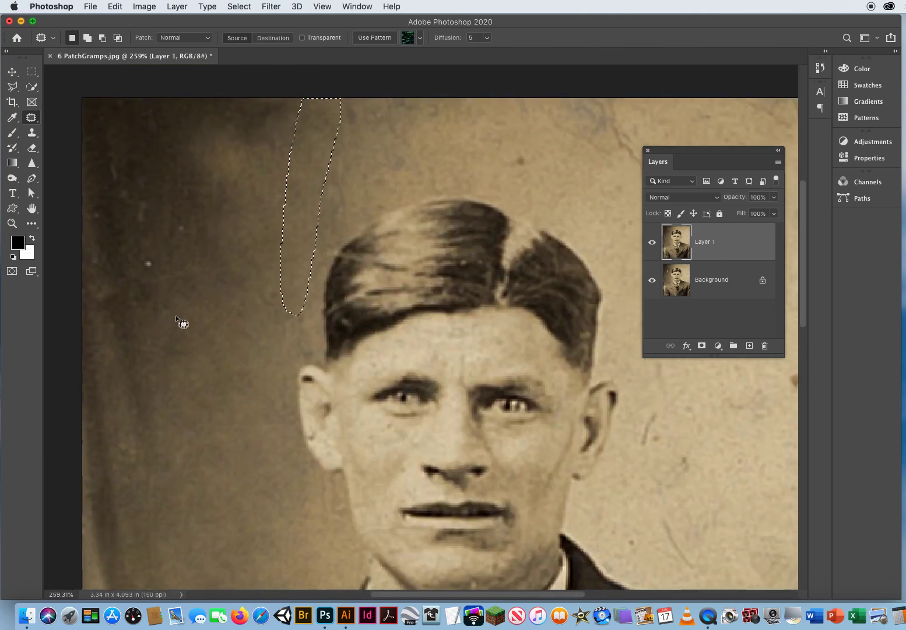
Patch the white speck in the dark backdrop and the lighter blotch near the photo's top edge.
{"action": "mouse_move", "coordinate": [182, 201]}
{"action": "left_mouse_down"}
{"action": "mouse_move", "coordinate": [136, 280]}
{"action": "mouse_move", "coordinate": [182, 203]}
{"action": "left_mouse_up"}
{"action": "left_click_drag", "start_coordinate": [179, 255], "coordinate": [222, 348]}
{"action": "mouse_move", "coordinate": [223, 114]}
{"action": "left_mouse_down"}
{"action": "mouse_move", "coordinate": [209, 109]}
{"action": "mouse_move", "coordinate": [225, 116]}
{"action": "left_mouse_up"}
{"action": "left_click_drag", "start_coordinate": [226, 154], "coordinate": [227, 341]}
Patch the uneven areas of the dark backdrop level with the hair using neighbouring smooth texture.
{"action": "left_click", "coordinate": [235, 278]}
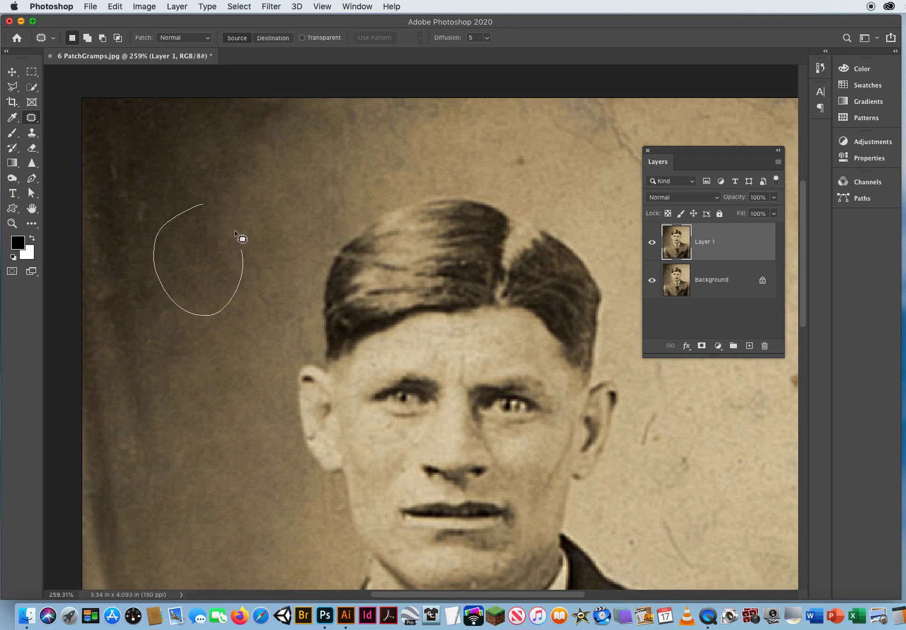
{"action": "left_click_drag", "start_coordinate": [234, 231], "coordinate": [265, 207]}
{"action": "mouse_move", "coordinate": [245, 146]}
{"action": "left_mouse_down"}
{"action": "mouse_move", "coordinate": [234, 203]}
{"action": "mouse_move", "coordinate": [251, 180]}
{"action": "mouse_move", "coordinate": [298, 286]}
{"action": "left_mouse_up"}
{"action": "left_click_drag", "start_coordinate": [261, 239], "coordinate": [239, 318]}
{"action": "left_click_drag", "start_coordinate": [313, 285], "coordinate": [263, 314]}
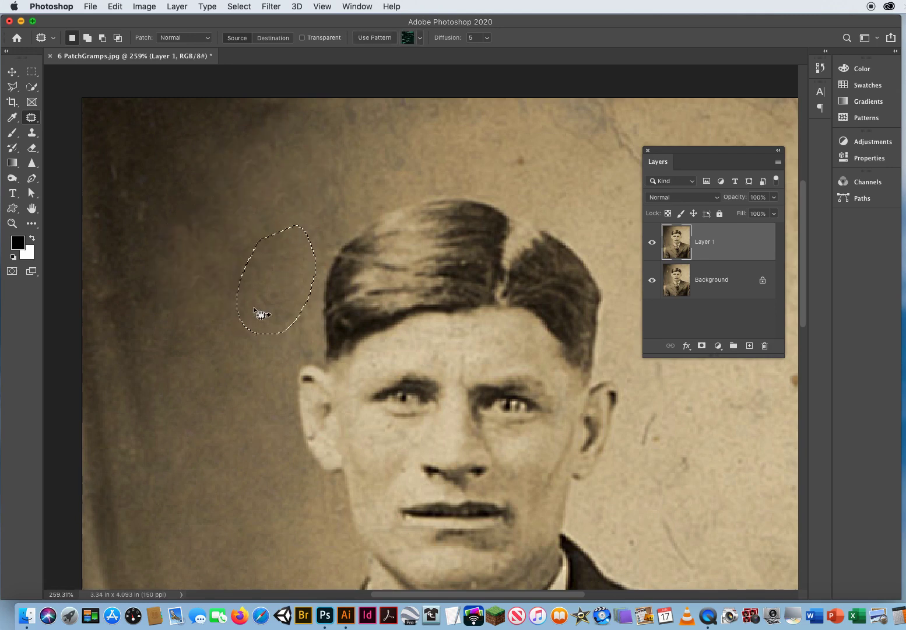
Patch the remaining blotches in the dark backdrop, from ear level up to the photo's upper left corner.
{"action": "left_click_drag", "start_coordinate": [169, 304], "coordinate": [156, 374]}
{"action": "left_click_drag", "start_coordinate": [242, 316], "coordinate": [175, 300]}
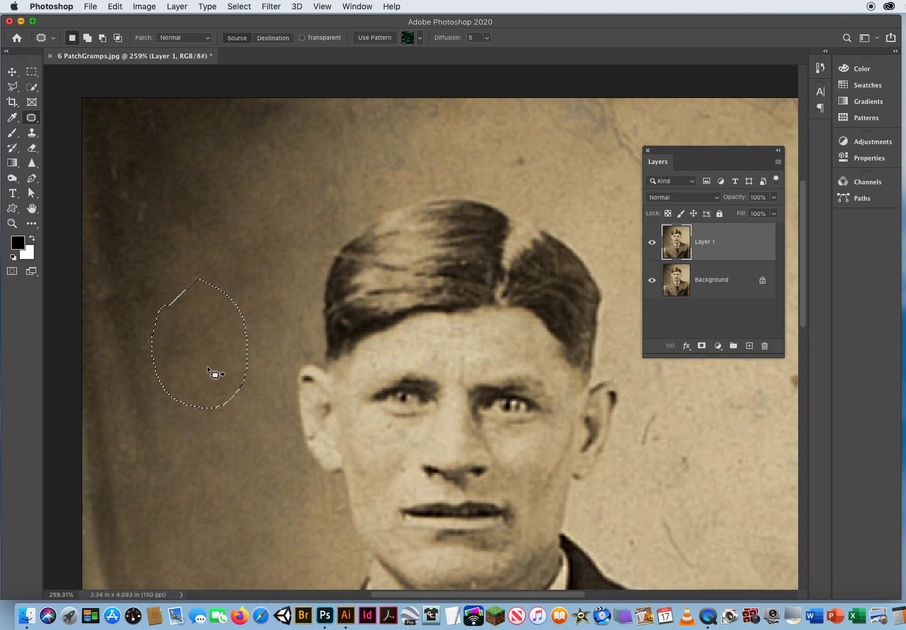
{"action": "mouse_move", "coordinate": [213, 372]}
{"action": "left_mouse_down"}
{"action": "mouse_move", "coordinate": [237, 512]}
{"action": "mouse_move", "coordinate": [233, 502]}
{"action": "left_mouse_up"}
{"action": "mouse_move", "coordinate": [196, 184]}
{"action": "left_mouse_down"}
{"action": "mouse_move", "coordinate": [241, 226]}
{"action": "mouse_move", "coordinate": [253, 203]}
{"action": "left_mouse_up"}
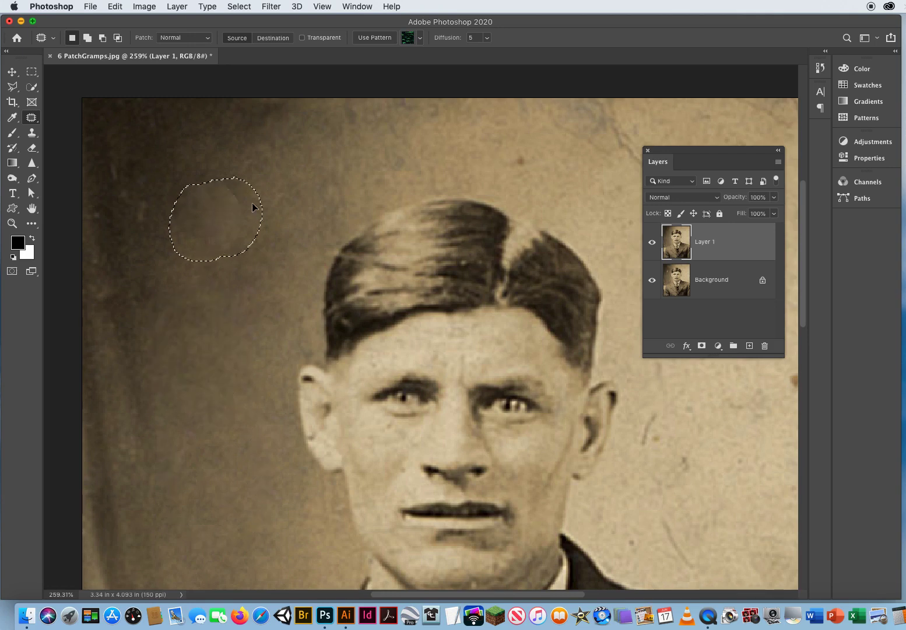
{"action": "mouse_move", "coordinate": [119, 139]}
{"action": "left_mouse_down"}
{"action": "mouse_move", "coordinate": [147, 251]}
{"action": "mouse_move", "coordinate": [155, 194]}
{"action": "mouse_move", "coordinate": [218, 320]}
{"action": "left_mouse_up"}
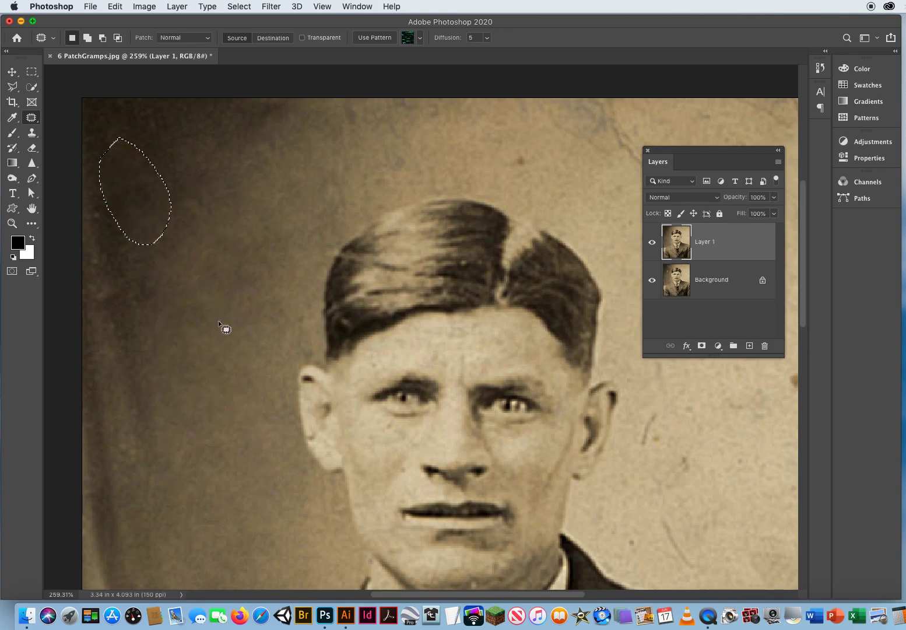
Patch the marks in the backdrop around the top of the hair, including the dark speck above the parting.
{"action": "left_click", "coordinate": [300, 199]}
{"action": "mouse_move", "coordinate": [305, 238]}
{"action": "left_mouse_down"}
{"action": "mouse_move", "coordinate": [354, 147]}
{"action": "mouse_move", "coordinate": [344, 146]}
{"action": "left_mouse_up"}
{"action": "left_click_drag", "start_coordinate": [333, 192], "coordinate": [227, 235]}
{"action": "mouse_move", "coordinate": [344, 110]}
{"action": "left_mouse_down"}
{"action": "mouse_move", "coordinate": [356, 181]}
{"action": "mouse_move", "coordinate": [418, 156]}
{"action": "mouse_move", "coordinate": [315, 195]}
{"action": "left_mouse_up"}
{"action": "left_click_drag", "start_coordinate": [392, 110], "coordinate": [270, 204]}
{"action": "mouse_move", "coordinate": [496, 178]}
{"action": "left_mouse_down"}
{"action": "mouse_move", "coordinate": [540, 156]}
{"action": "mouse_move", "coordinate": [458, 158]}
{"action": "mouse_move", "coordinate": [361, 189]}
{"action": "mouse_move", "coordinate": [390, 217]}
{"action": "left_mouse_up"}
Patch the upper and middle stretches of the long crack above the hair parting with clean backdrop texture.
{"action": "left_click_drag", "start_coordinate": [517, 154], "coordinate": [354, 168]}
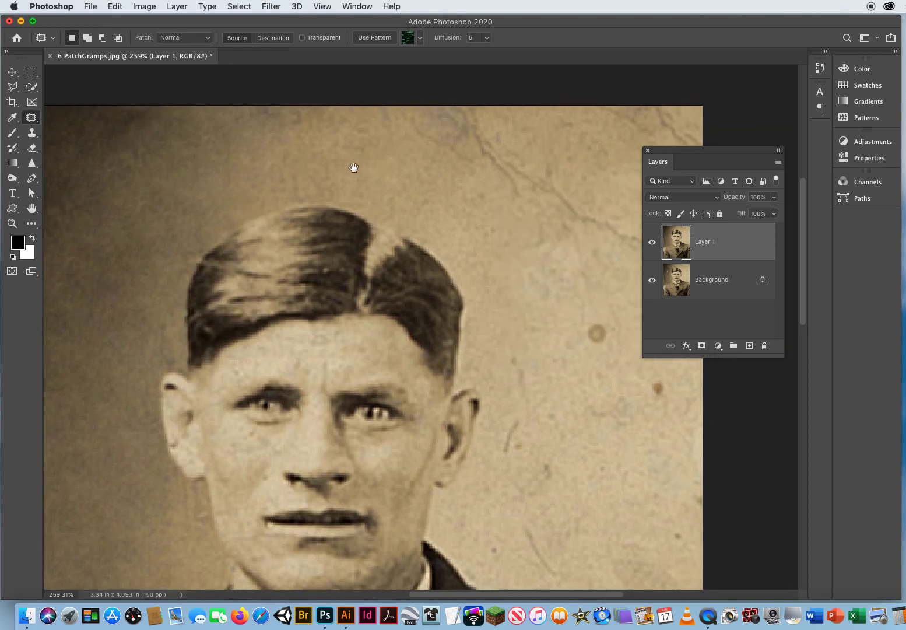
{"action": "mouse_move", "coordinate": [438, 178]}
{"action": "left_mouse_down"}
{"action": "mouse_move", "coordinate": [507, 127]}
{"action": "mouse_move", "coordinate": [495, 107]}
{"action": "left_mouse_up"}
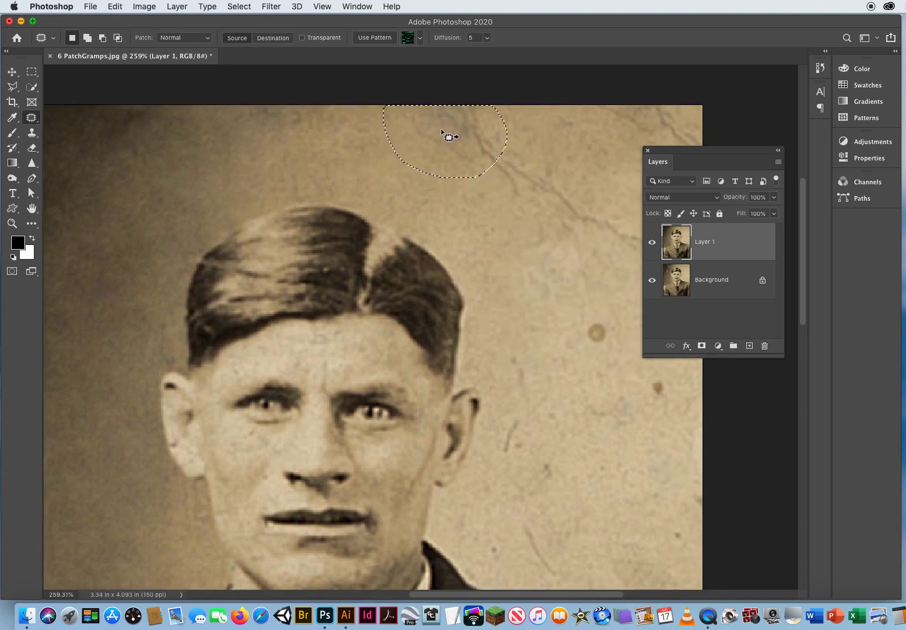
{"action": "left_click_drag", "start_coordinate": [449, 136], "coordinate": [251, 146]}
{"action": "left_click", "coordinate": [471, 206]}
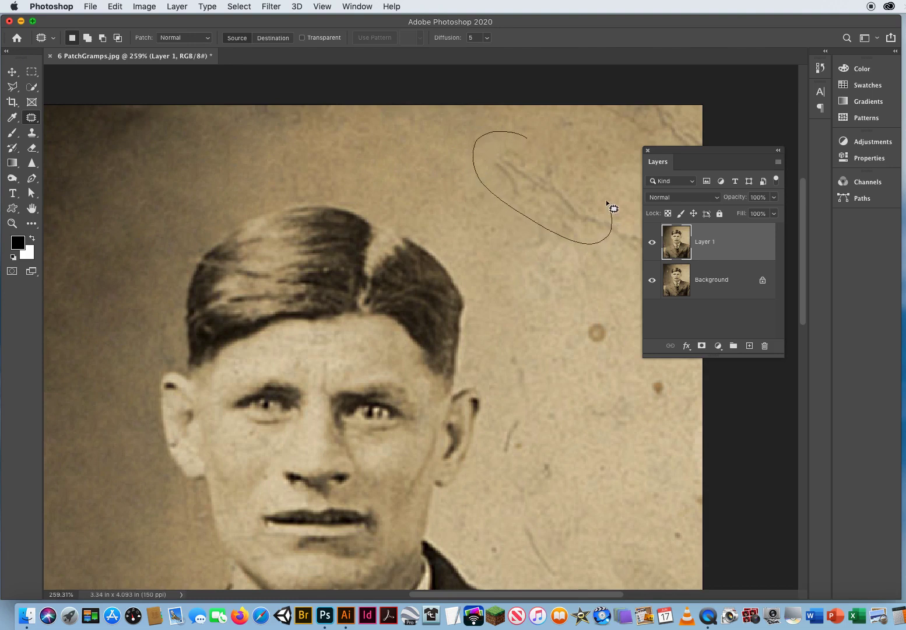
{"action": "left_click_drag", "start_coordinate": [612, 208], "coordinate": [556, 171]}
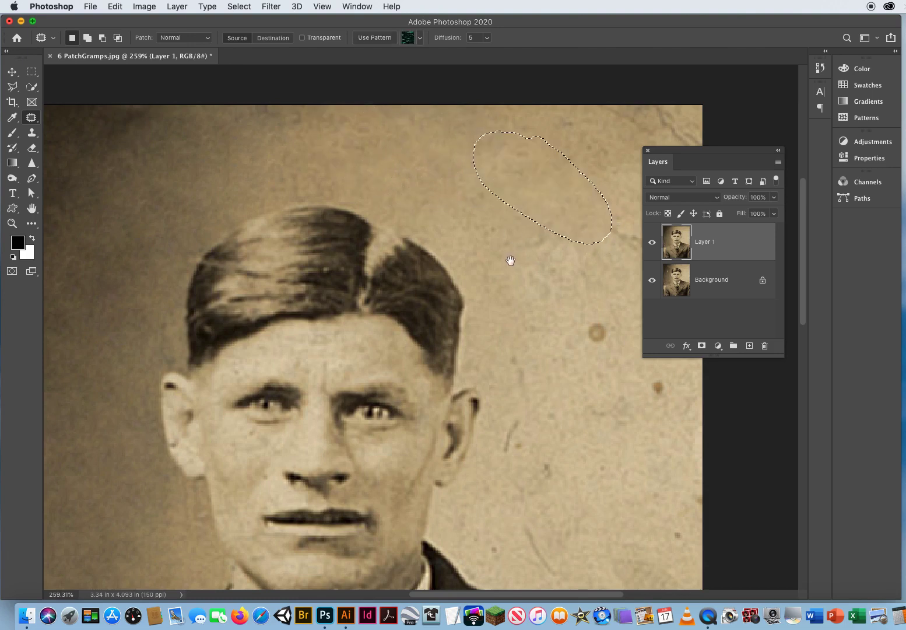
Patch the remaining lower end of the long crack near the photo's right edge.
{"action": "left_click_drag", "start_coordinate": [510, 260], "coordinate": [354, 235]}
{"action": "left_click_drag", "start_coordinate": [487, 171], "coordinate": [434, 197]}
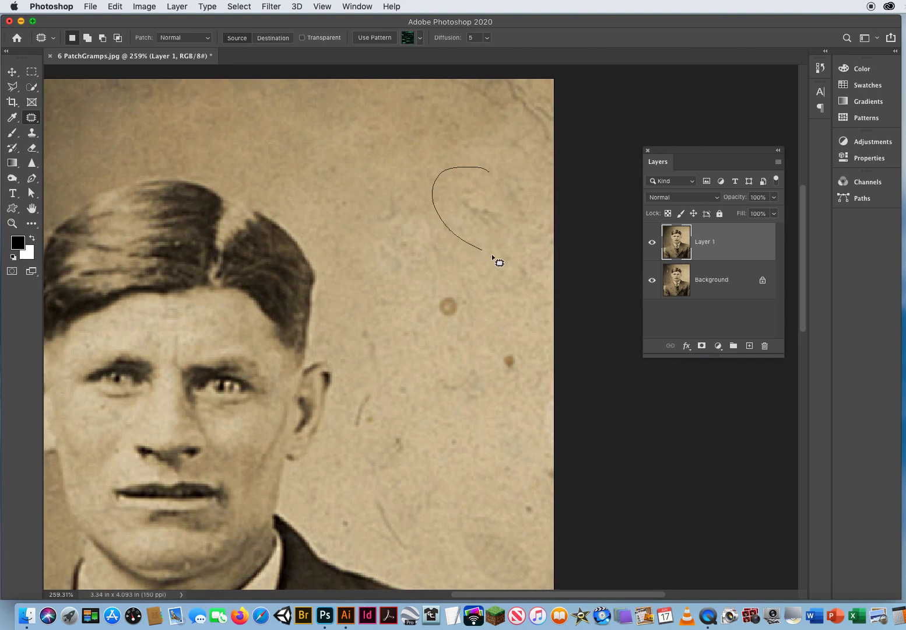
{"action": "mouse_move", "coordinate": [493, 256]}
{"action": "left_mouse_down"}
{"action": "mouse_move", "coordinate": [562, 219]}
{"action": "mouse_move", "coordinate": [490, 171]}
{"action": "mouse_move", "coordinate": [401, 142]}
{"action": "mouse_move", "coordinate": [368, 179]}
{"action": "mouse_move", "coordinate": [431, 249]}
{"action": "mouse_move", "coordinate": [390, 177]}
{"action": "left_mouse_up"}
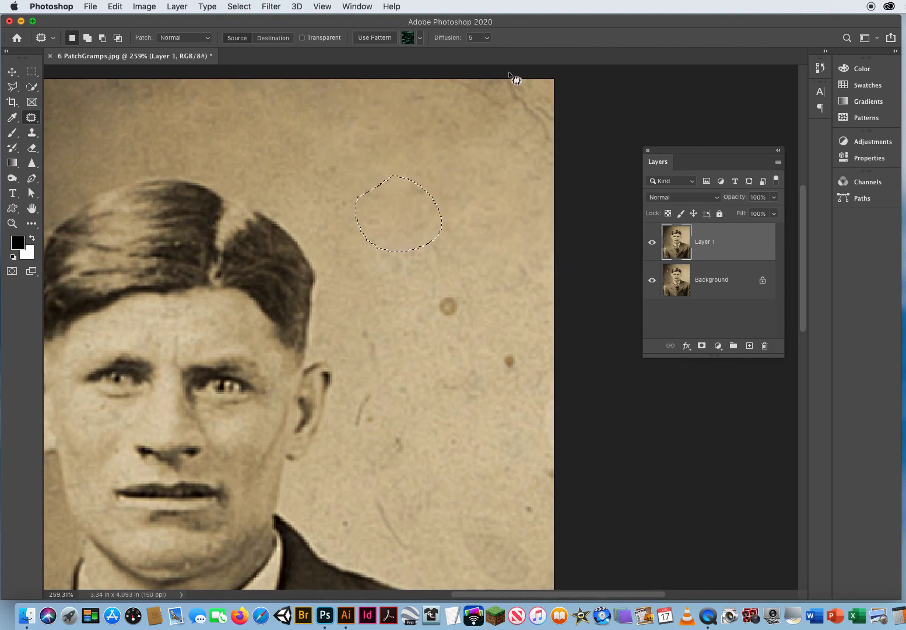
Patch the crack in the photo's upper right corner and a small mark below it with clean texture.
{"action": "mouse_move", "coordinate": [515, 79]}
{"action": "left_mouse_down"}
{"action": "mouse_move", "coordinate": [392, 113]}
{"action": "mouse_move", "coordinate": [599, 125]}
{"action": "mouse_move", "coordinate": [489, 130]}
{"action": "left_mouse_up"}
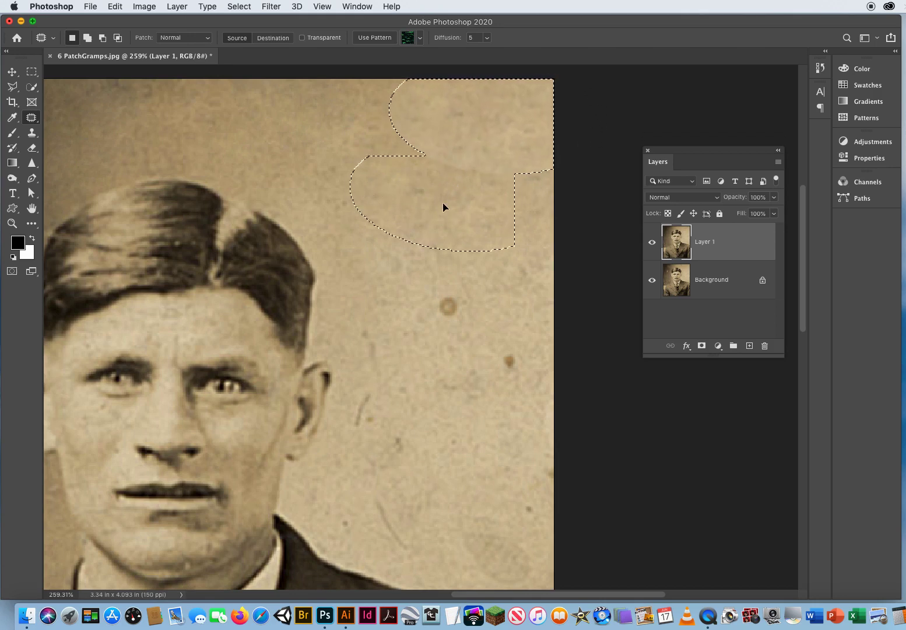
{"action": "left_click_drag", "start_coordinate": [443, 202], "coordinate": [416, 175]}
{"action": "left_click", "coordinate": [400, 169]}
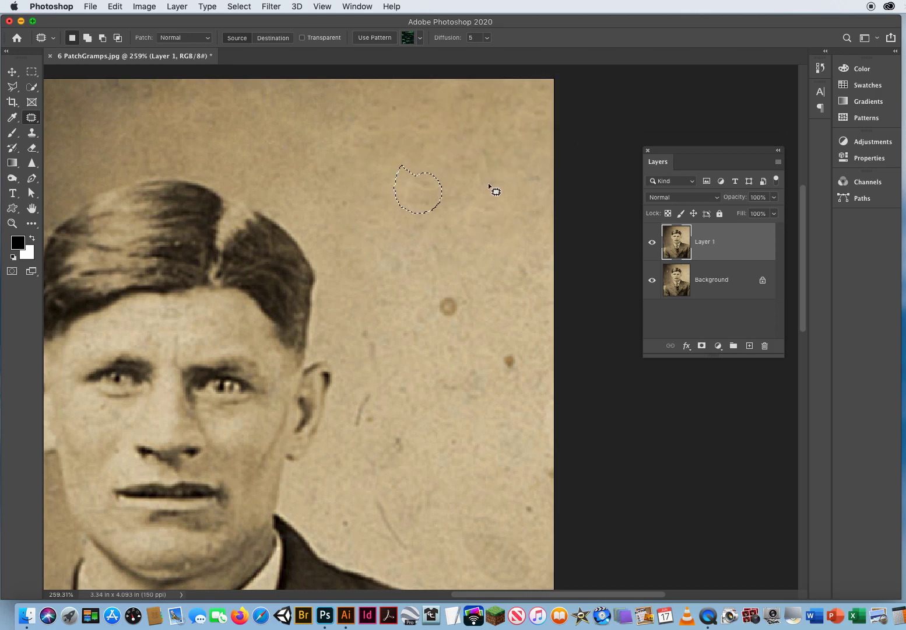
Patch the small leftover marks across the light backdrop near the upper right corner, deselecting between patches.
{"action": "left_click_drag", "start_coordinate": [500, 171], "coordinate": [497, 170]}
{"action": "left_click_drag", "start_coordinate": [487, 182], "coordinate": [467, 238]}
{"action": "key", "text": "super+d"}
{"action": "mouse_move", "coordinate": [417, 167]}
{"action": "left_mouse_down"}
{"action": "mouse_move", "coordinate": [433, 231]}
{"action": "mouse_move", "coordinate": [496, 162]}
{"action": "left_mouse_up"}
{"action": "key", "text": "super+d"}
{"action": "left_click_drag", "start_coordinate": [462, 108], "coordinate": [410, 178]}
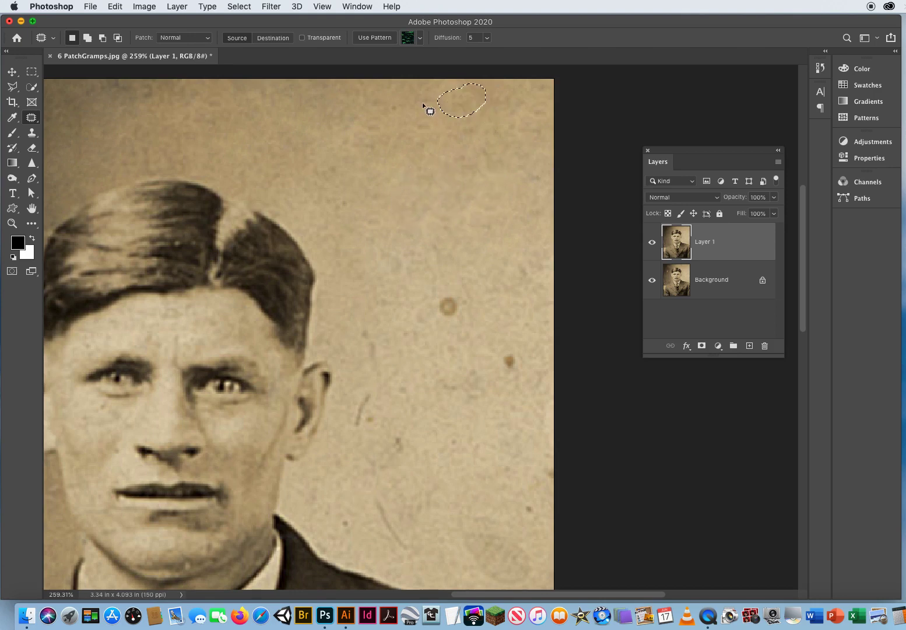
{"action": "left_click_drag", "start_coordinate": [426, 106], "coordinate": [398, 179]}
Patch the speck above the hair, the round stain and the smaller brown spot in the light backdrop.
{"action": "mouse_move", "coordinate": [370, 114]}
{"action": "left_mouse_down"}
{"action": "mouse_move", "coordinate": [375, 157]}
{"action": "mouse_move", "coordinate": [367, 114]}
{"action": "left_mouse_up"}
{"action": "left_click_drag", "start_coordinate": [376, 131], "coordinate": [400, 183]}
{"action": "mouse_move", "coordinate": [431, 277]}
{"action": "left_mouse_down"}
{"action": "mouse_move", "coordinate": [427, 330]}
{"action": "mouse_move", "coordinate": [433, 278]}
{"action": "mouse_move", "coordinate": [464, 258]}
{"action": "left_mouse_up"}
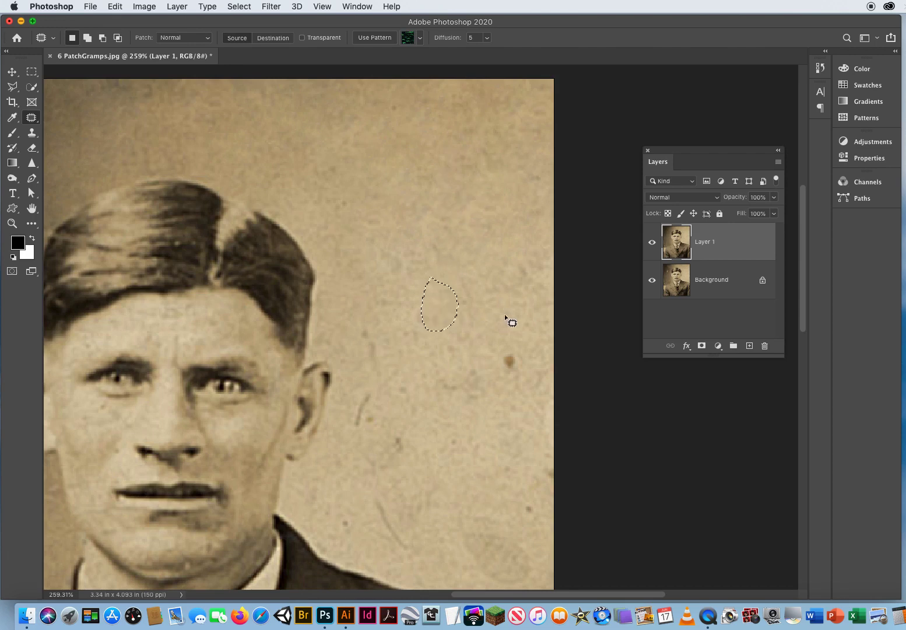
{"action": "mouse_move", "coordinate": [505, 341]}
{"action": "left_mouse_down"}
{"action": "mouse_move", "coordinate": [517, 373]}
{"action": "mouse_move", "coordinate": [495, 229]}
{"action": "mouse_move", "coordinate": [522, 258]}
{"action": "mouse_move", "coordinate": [438, 196]}
{"action": "left_mouse_up"}
Patch the mottled areas, the curved scratch and the dark specks in the light backdrop beside the hair and ear.
{"action": "mouse_move", "coordinate": [374, 235]}
{"action": "left_mouse_down"}
{"action": "mouse_move", "coordinate": [410, 303]}
{"action": "mouse_move", "coordinate": [373, 233]}
{"action": "left_mouse_up"}
{"action": "left_click_drag", "start_coordinate": [416, 278], "coordinate": [406, 343]}
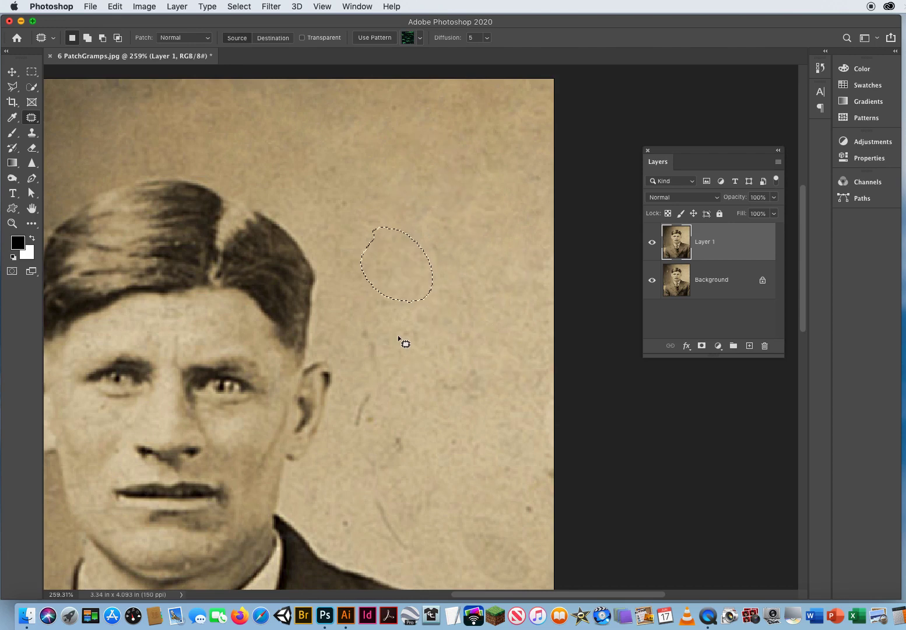
{"action": "mouse_move", "coordinate": [345, 356]}
{"action": "left_mouse_down"}
{"action": "mouse_move", "coordinate": [363, 314]}
{"action": "mouse_move", "coordinate": [467, 350]}
{"action": "left_mouse_up"}
{"action": "mouse_move", "coordinate": [457, 346]}
{"action": "left_mouse_down"}
{"action": "mouse_move", "coordinate": [414, 365]}
{"action": "mouse_move", "coordinate": [463, 340]}
{"action": "left_mouse_up"}
{"action": "left_click_drag", "start_coordinate": [459, 385], "coordinate": [425, 251]}
{"action": "mouse_move", "coordinate": [360, 376]}
{"action": "left_mouse_down"}
{"action": "mouse_move", "coordinate": [346, 406]}
{"action": "mouse_move", "coordinate": [440, 444]}
{"action": "mouse_move", "coordinate": [400, 376]}
{"action": "left_mouse_up"}
{"action": "mouse_move", "coordinate": [409, 435]}
{"action": "left_mouse_down"}
{"action": "mouse_move", "coordinate": [431, 265]}
{"action": "mouse_move", "coordinate": [459, 302]}
{"action": "mouse_move", "coordinate": [431, 299]}
{"action": "left_mouse_up"}
{"action": "key", "text": "super+d"}
{"action": "left_click_drag", "start_coordinate": [434, 315], "coordinate": [423, 212]}
Patch the large oval stain above the shoulder and a small area beside the hair, deselecting after each.
{"action": "scroll", "coordinate": [488, 420], "scroll_direction": "down", "scroll_amount": 5}
{"action": "scroll", "coordinate": [487, 420], "scroll_direction": "right", "scroll_amount": 2}
{"action": "key", "text": "super+d"}
{"action": "left_click_drag", "start_coordinate": [453, 342], "coordinate": [407, 350]}
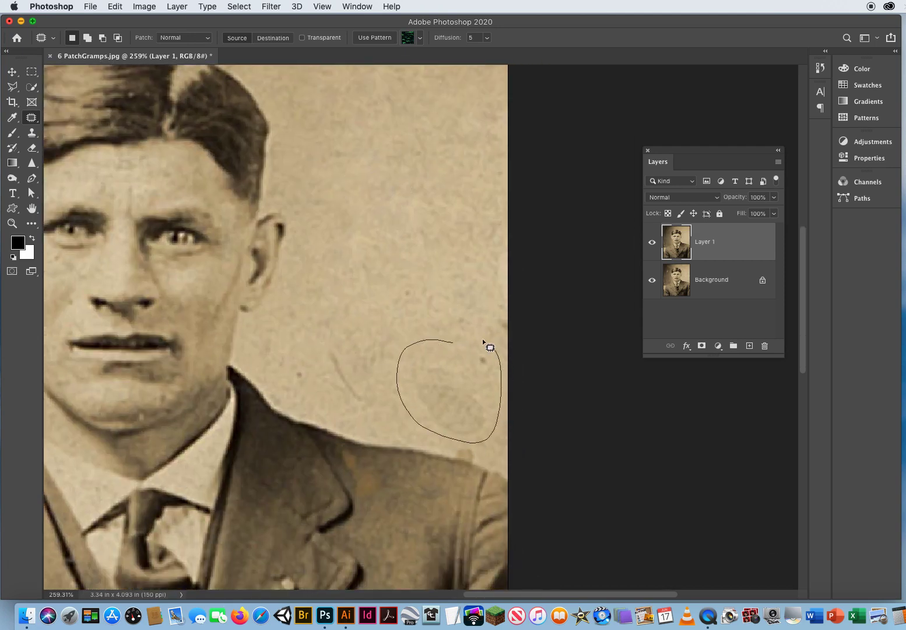
{"action": "mouse_move", "coordinate": [483, 340]}
{"action": "left_mouse_down"}
{"action": "mouse_move", "coordinate": [458, 338]}
{"action": "mouse_move", "coordinate": [403, 160]}
{"action": "mouse_move", "coordinate": [416, 174]}
{"action": "left_mouse_up"}
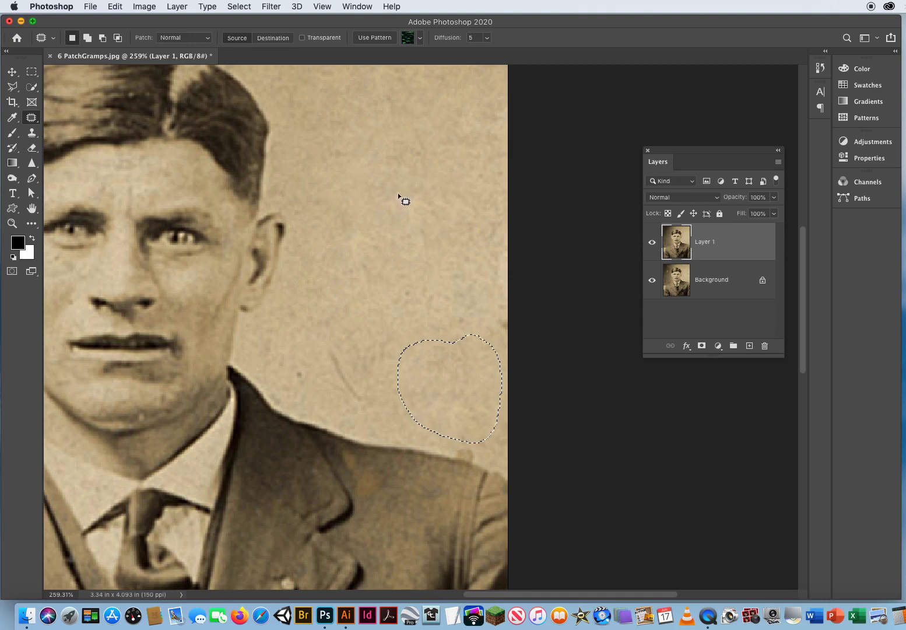
{"action": "key", "text": "super+d"}
{"action": "mouse_move", "coordinate": [328, 145]}
{"action": "left_mouse_down"}
{"action": "mouse_move", "coordinate": [335, 140]}
{"action": "mouse_move", "coordinate": [368, 201]}
{"action": "mouse_move", "coordinate": [370, 289]}
{"action": "mouse_move", "coordinate": [344, 197]}
{"action": "left_mouse_up"}
{"action": "key", "text": "super+d"}
Patch the curved scratches above the jacket shoulder and the nearby speck with clean backdrop texture, and deselect.
{"action": "mouse_move", "coordinate": [318, 325]}
{"action": "left_mouse_down"}
{"action": "mouse_move", "coordinate": [366, 425]}
{"action": "mouse_move", "coordinate": [318, 328]}
{"action": "left_mouse_up"}
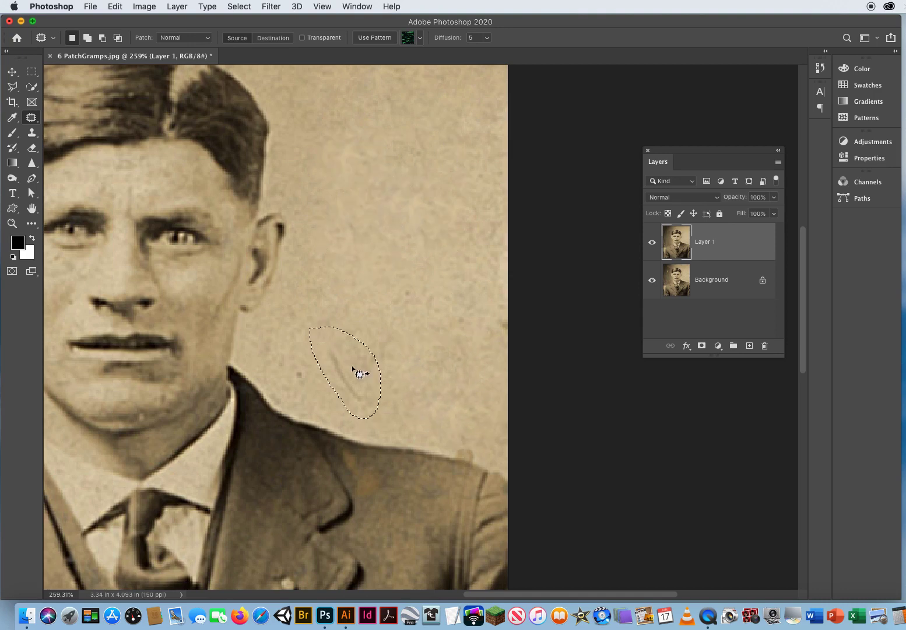
{"action": "mouse_move", "coordinate": [352, 368]}
{"action": "left_mouse_down"}
{"action": "mouse_move", "coordinate": [356, 266]}
{"action": "mouse_move", "coordinate": [403, 279]}
{"action": "mouse_move", "coordinate": [377, 233]}
{"action": "left_mouse_up"}
{"action": "mouse_move", "coordinate": [438, 295]}
{"action": "left_mouse_down"}
{"action": "mouse_move", "coordinate": [436, 358]}
{"action": "mouse_move", "coordinate": [470, 328]}
{"action": "mouse_move", "coordinate": [341, 310]}
{"action": "left_mouse_up"}
{"action": "key", "text": "super+d"}
Patch the last small specks in the light backdrop beside the jaw and above the shoulder, and deselect.
{"action": "mouse_move", "coordinate": [289, 348]}
{"action": "left_mouse_down"}
{"action": "mouse_move", "coordinate": [284, 383]}
{"action": "mouse_move", "coordinate": [307, 292]}
{"action": "left_mouse_up"}
{"action": "left_click_drag", "start_coordinate": [307, 336], "coordinate": [301, 290]}
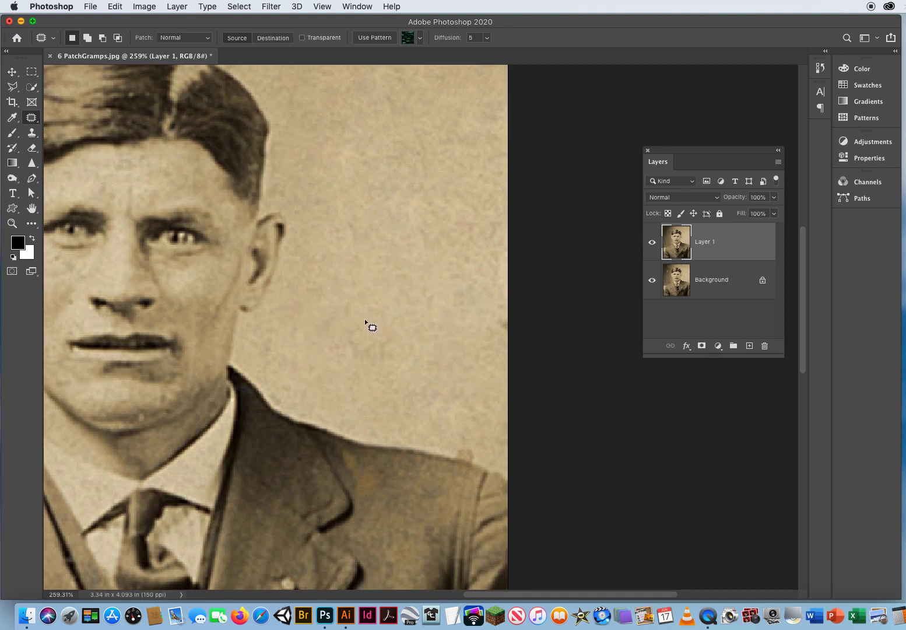
{"action": "left_click_drag", "start_coordinate": [385, 328], "coordinate": [385, 318]}
{"action": "left_click_drag", "start_coordinate": [384, 340], "coordinate": [392, 257]}
{"action": "key", "text": "super+d"}
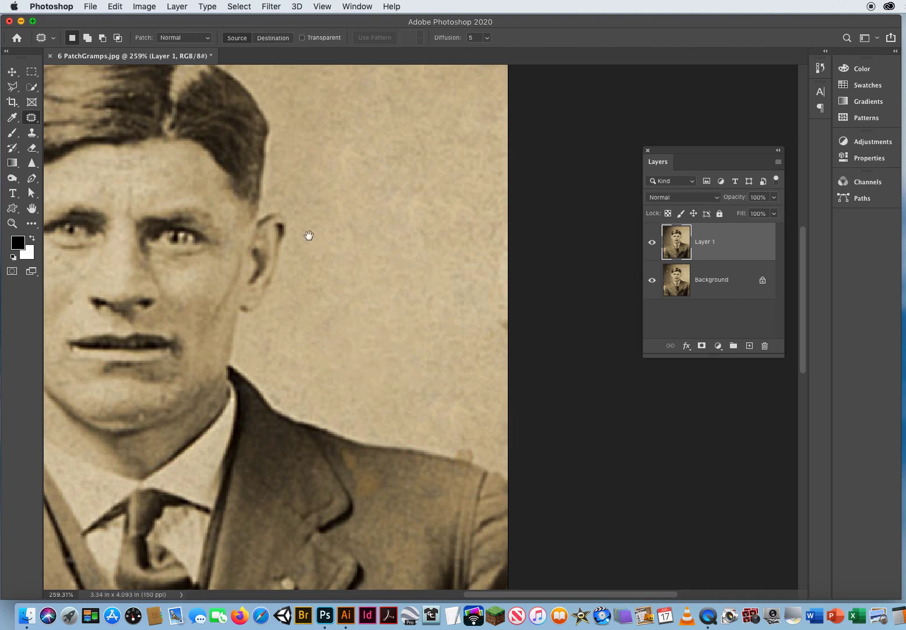
Zoom out to 156% and compare the retouched portrait with the original by toggling Layer 1's visibility.
{"action": "left_click_drag", "start_coordinate": [309, 235], "coordinate": [484, 349]}
{"action": "left_click", "coordinate": [12, 223]}
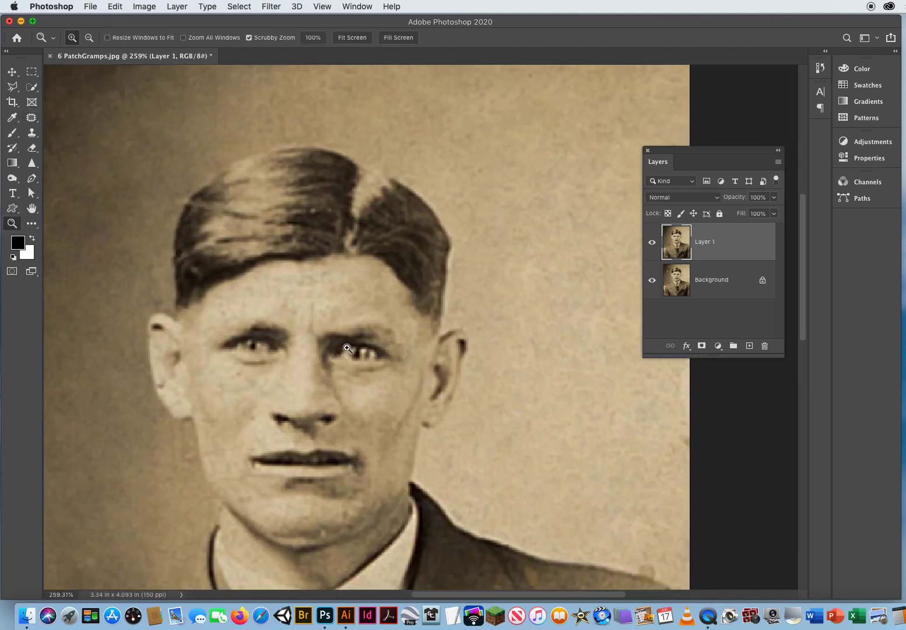
{"action": "left_click_drag", "start_coordinate": [347, 348], "coordinate": [340, 308]}
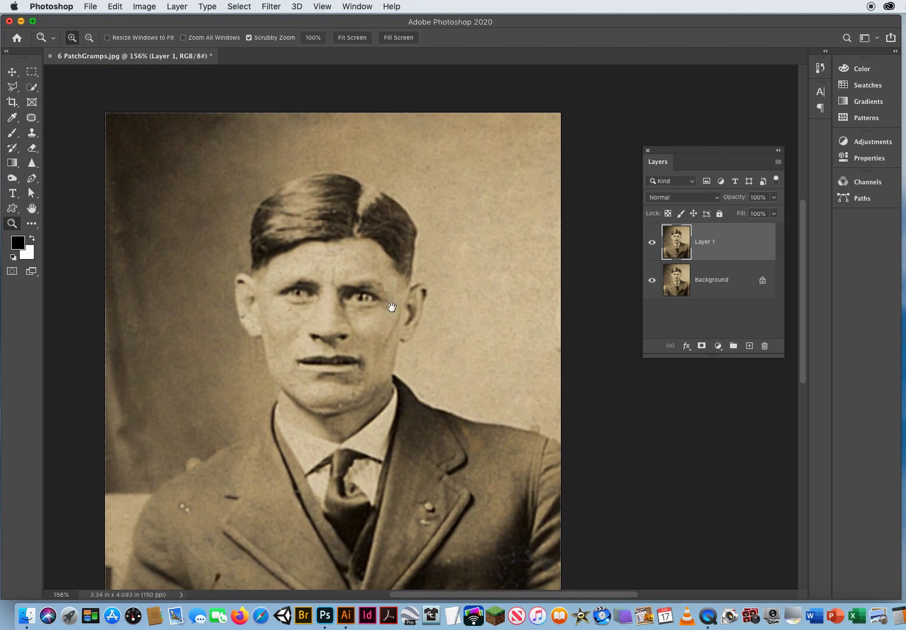
{"action": "left_click", "coordinate": [653, 246]}
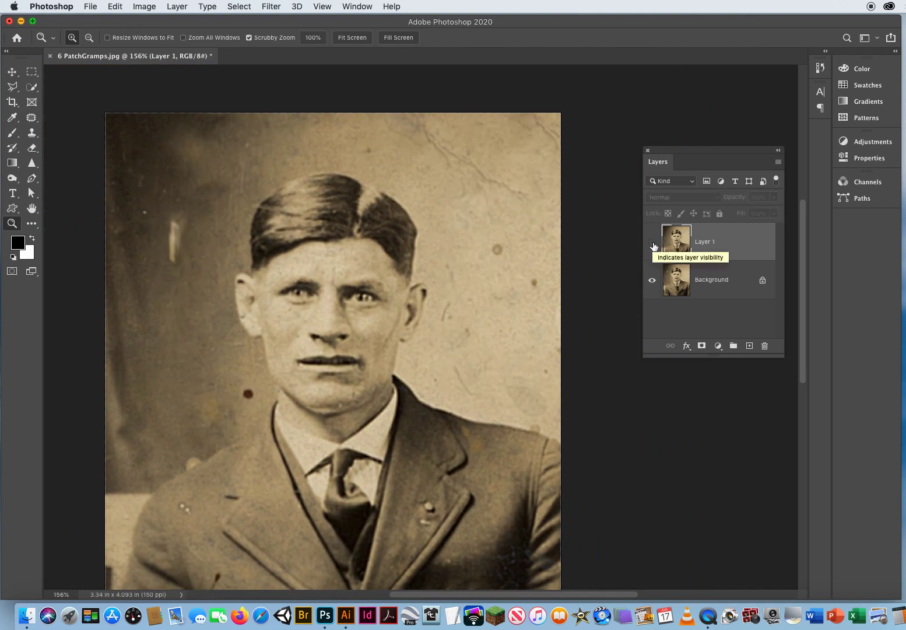
{"action": "left_click", "coordinate": [653, 245]}
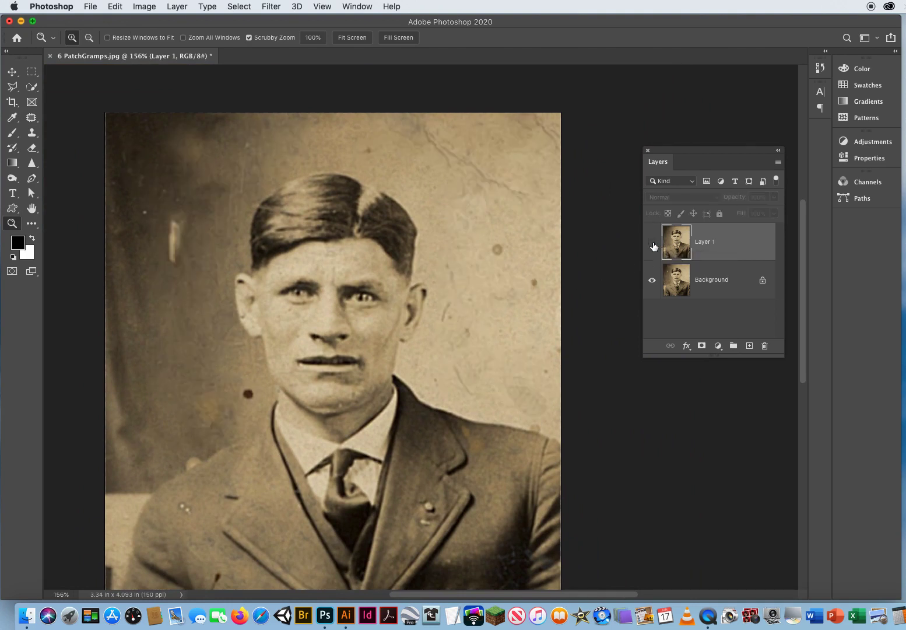
{"action": "left_click", "coordinate": [652, 246]}
{"action": "left_click", "coordinate": [653, 245]}
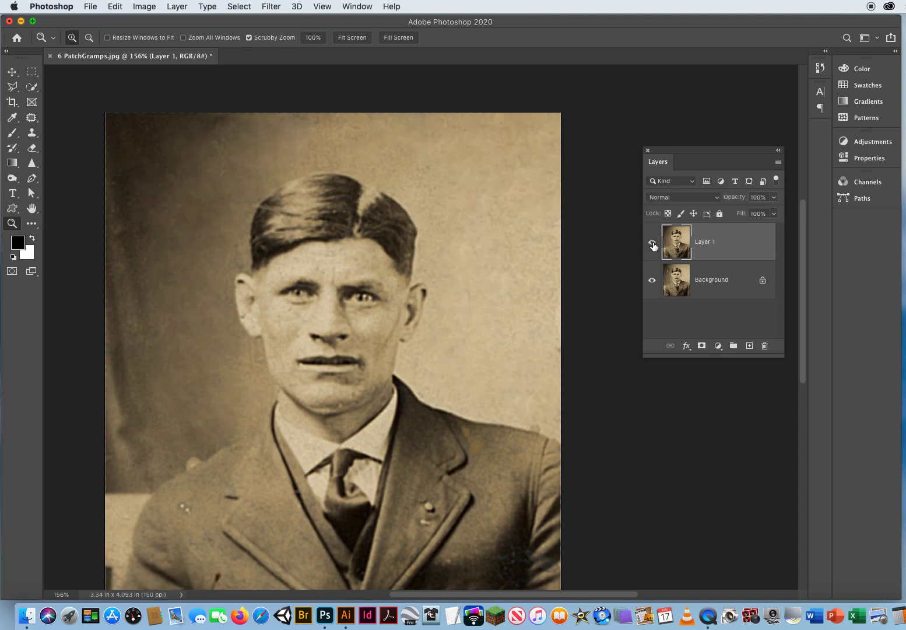
{"action": "left_click", "coordinate": [653, 245]}
{"action": "left_click", "coordinate": [653, 246]}
Patch an oval area of the light backdrop near the photo's upper corner with the Patch tool.
{"action": "left_click_drag", "start_coordinate": [274, 402], "coordinate": [272, 329]}
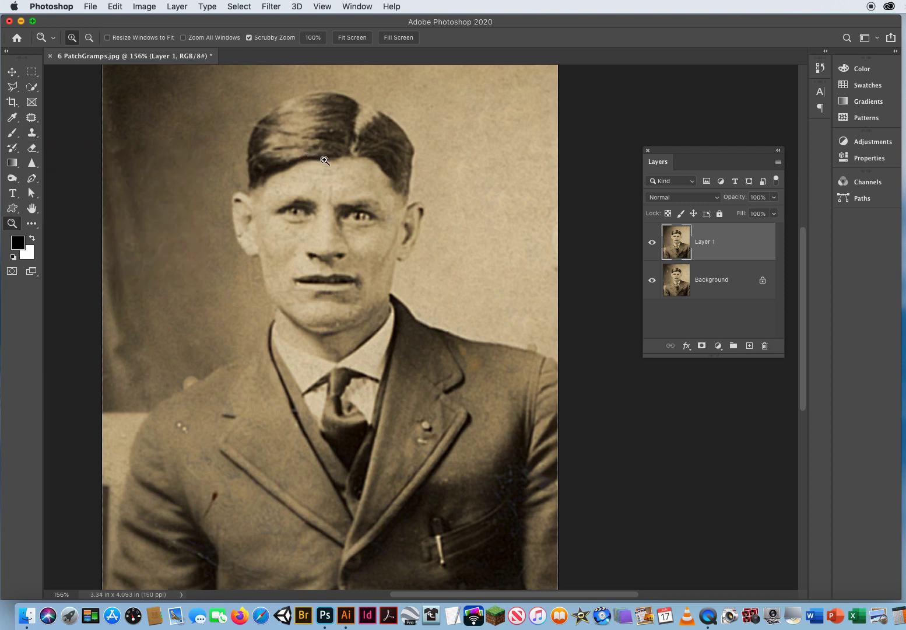
{"action": "left_click", "coordinate": [30, 118]}
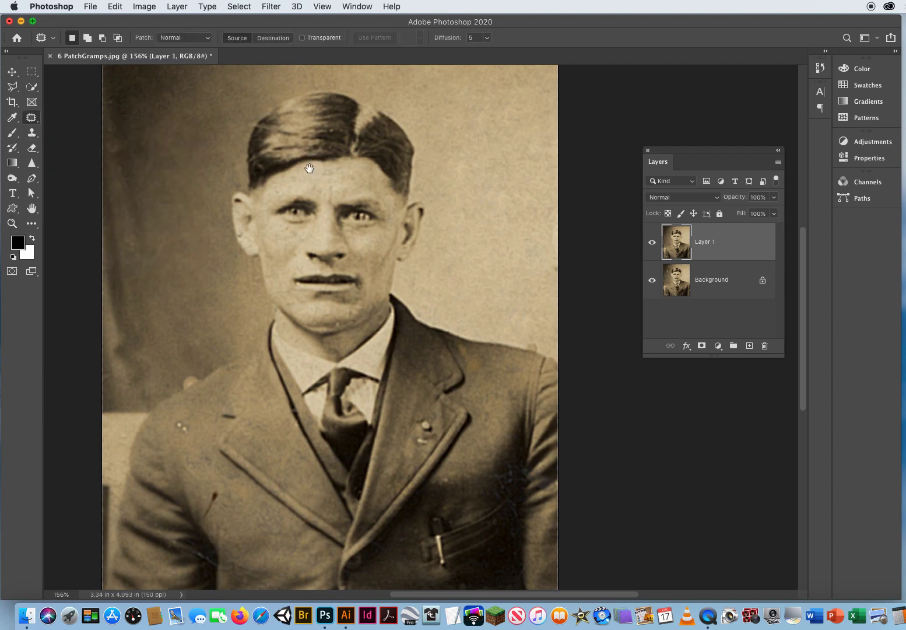
{"action": "left_click_drag", "start_coordinate": [309, 168], "coordinate": [239, 238]}
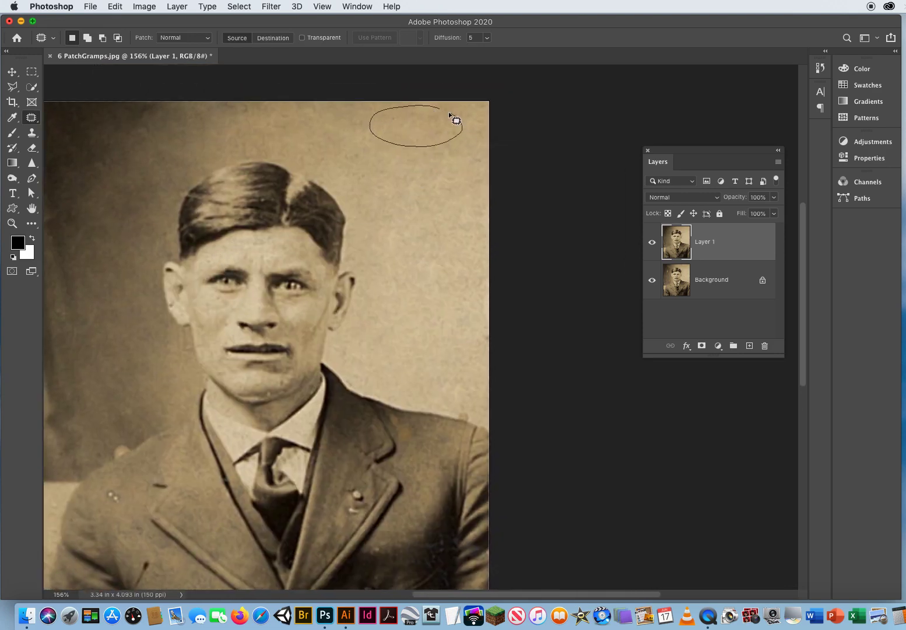
{"action": "mouse_move", "coordinate": [449, 113]}
{"action": "left_mouse_down"}
{"action": "mouse_move", "coordinate": [442, 108]}
{"action": "mouse_move", "coordinate": [396, 206]}
{"action": "left_mouse_up"}
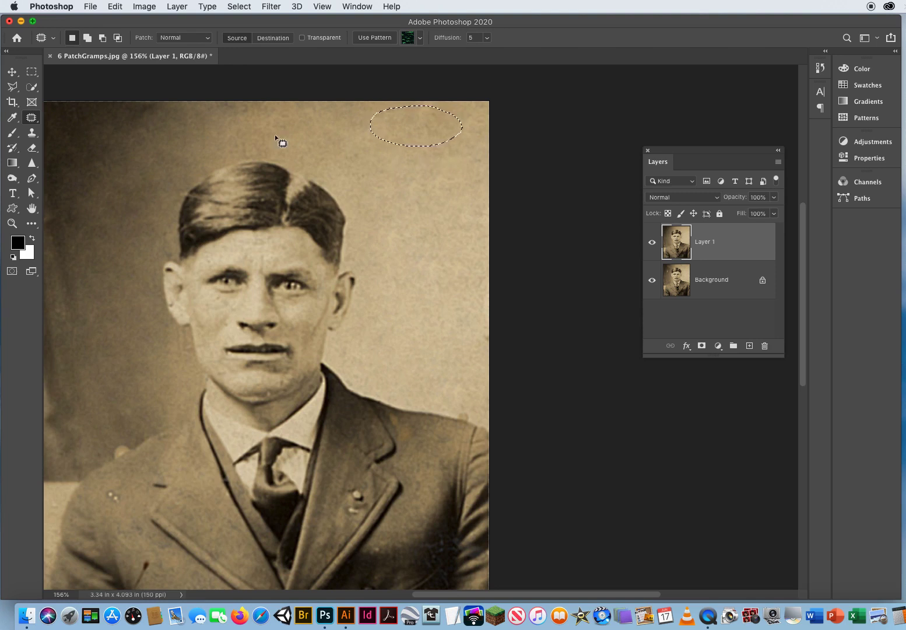
Try the Clone Stamp tool with a 30 px brush by sampling the man's eye and cloning it onto the light backdrop.
{"action": "left_click", "coordinate": [33, 136]}
{"action": "left_click", "coordinate": [70, 133]}
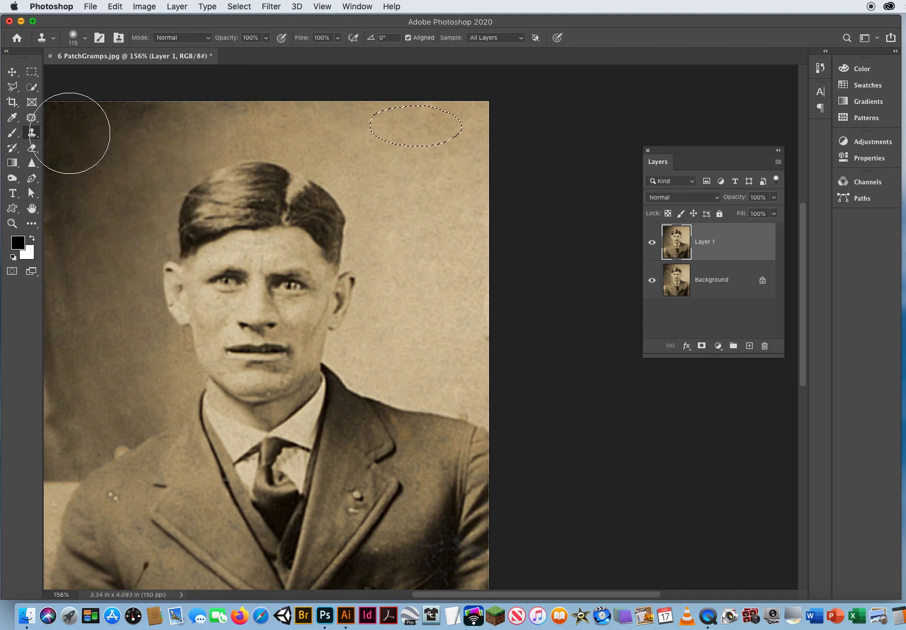
{"action": "left_click_drag", "start_coordinate": [420, 365], "coordinate": [378, 366]}
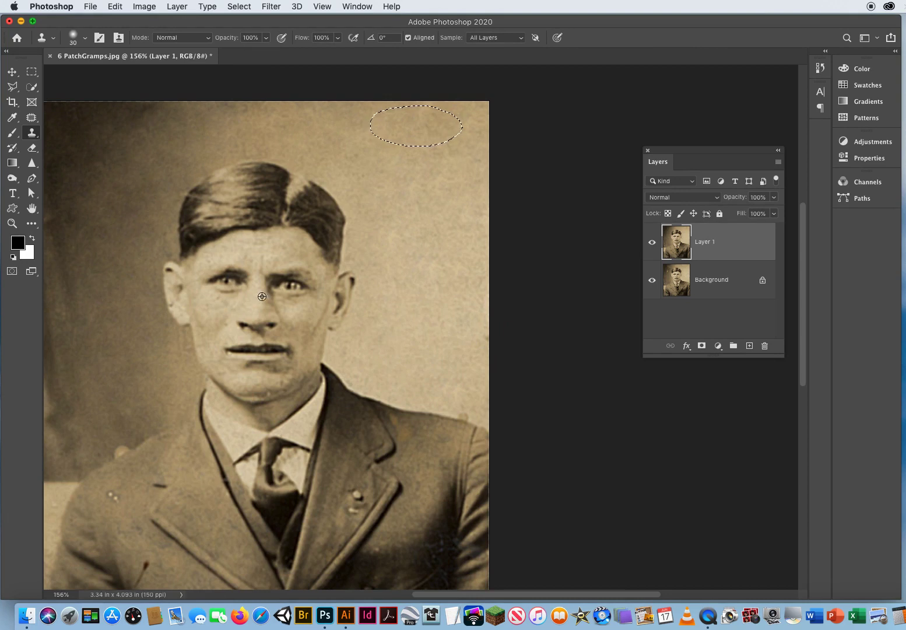
{"action": "left_click", "coordinate": [288, 286], "text": "alt"}
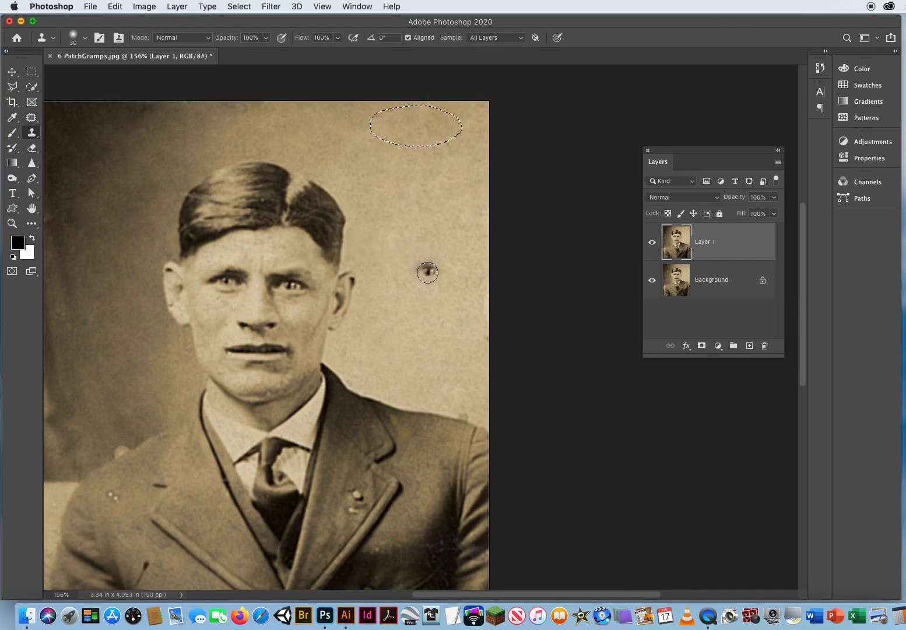
{"action": "mouse_move", "coordinate": [427, 273]}
{"action": "left_mouse_down"}
{"action": "mouse_move", "coordinate": [402, 270]}
{"action": "mouse_move", "coordinate": [438, 299]}
{"action": "mouse_move", "coordinate": [426, 271]}
{"action": "left_mouse_up"}
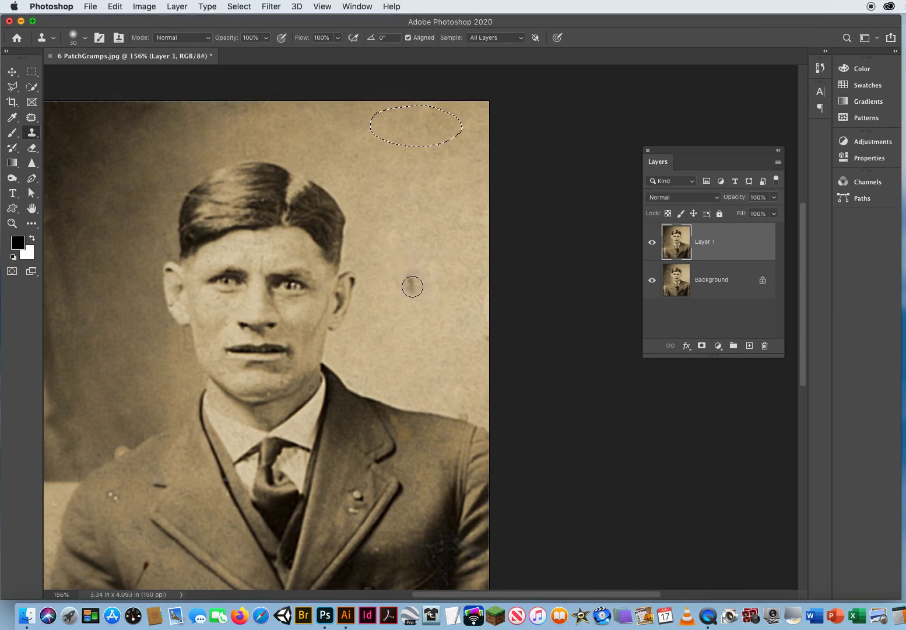
{"action": "left_click_drag", "start_coordinate": [413, 286], "coordinate": [395, 263]}
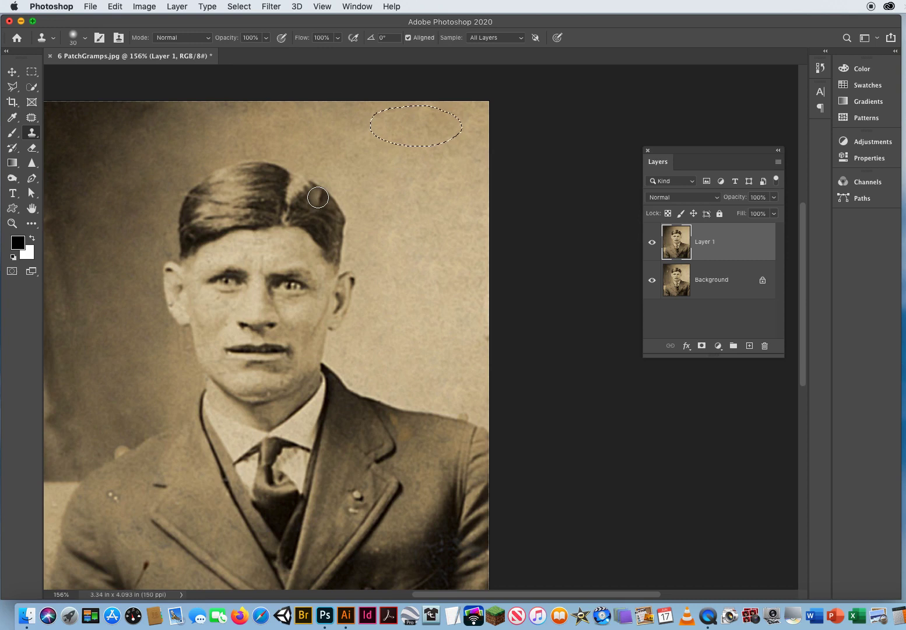
Patch a larger oval of the upper light backdrop with texture from beside the head, and deselect.
{"action": "left_click", "coordinate": [32, 117]}
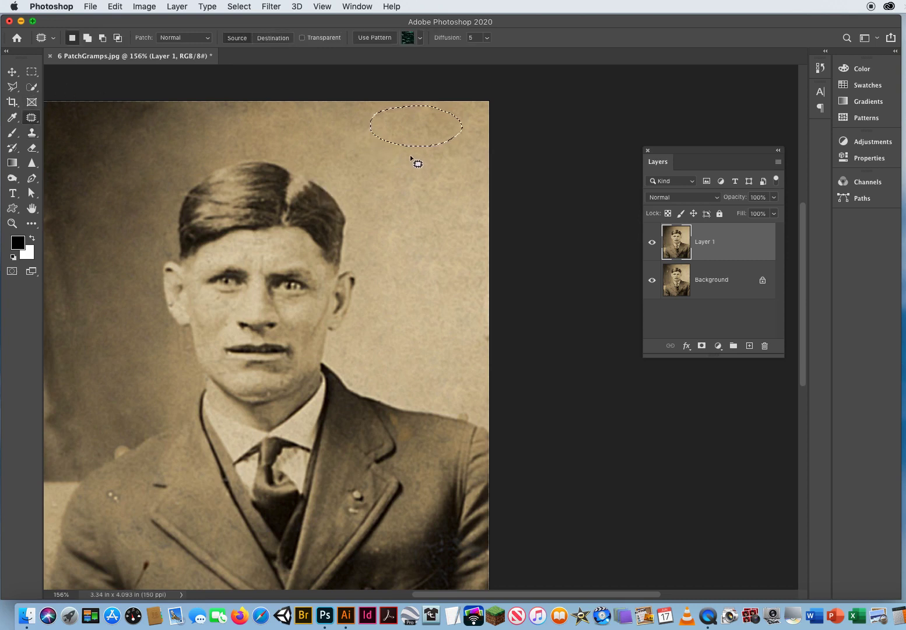
{"action": "mouse_move", "coordinate": [431, 109]}
{"action": "left_mouse_down"}
{"action": "mouse_move", "coordinate": [358, 129]}
{"action": "mouse_move", "coordinate": [431, 157]}
{"action": "mouse_move", "coordinate": [441, 112]}
{"action": "mouse_move", "coordinate": [410, 223]}
{"action": "left_mouse_up"}
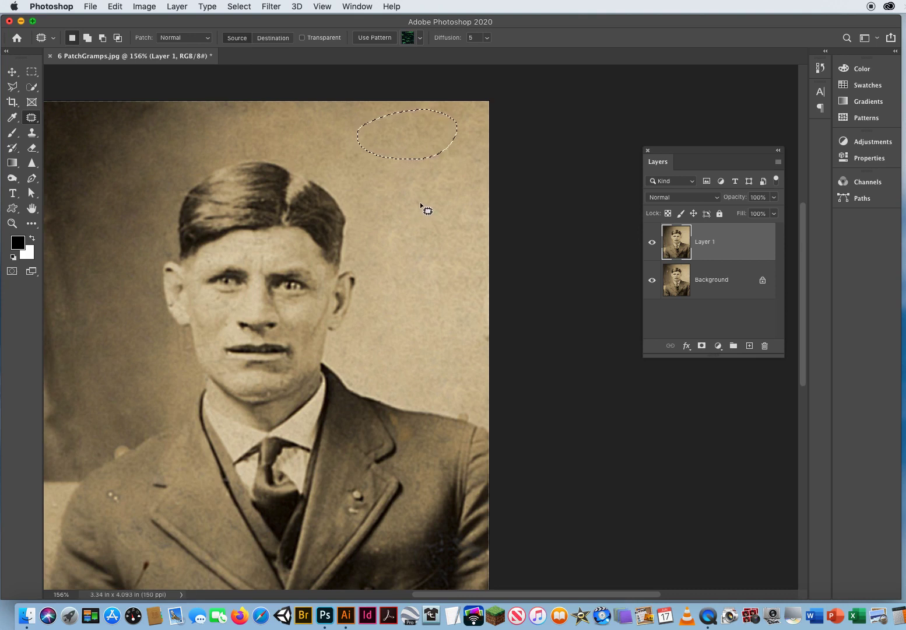
{"action": "left_click", "coordinate": [33, 137]}
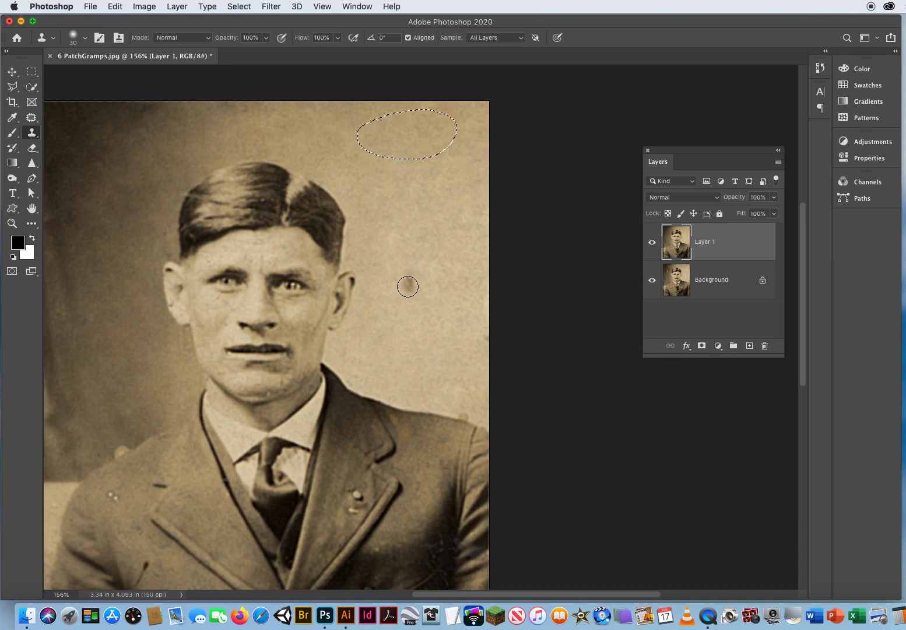
{"action": "left_click", "coordinate": [408, 286]}
{"action": "key", "text": "super+d"}
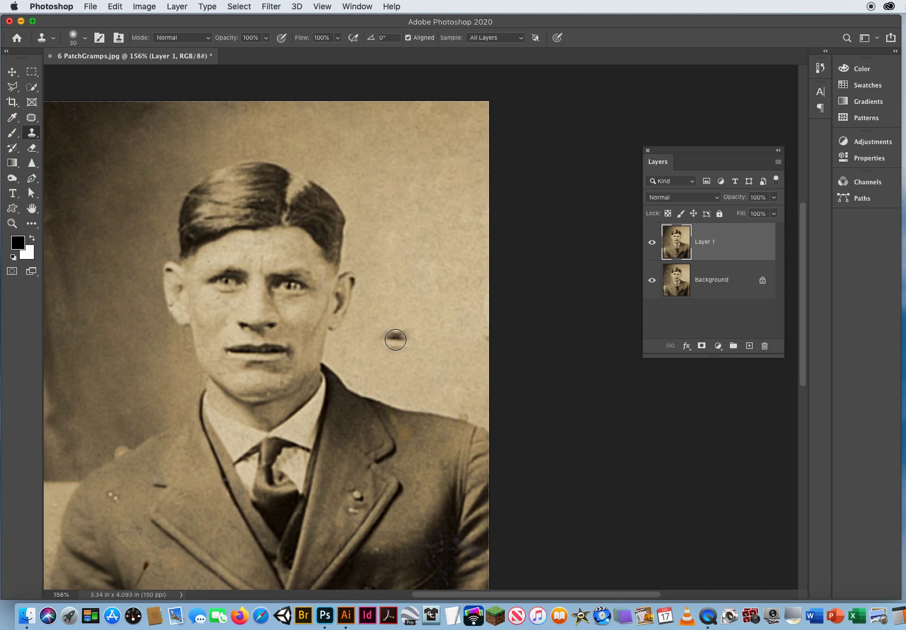
Clone away the spot on the jacket shoulder's edge against the light backdrop with an 18 px Clone Stamp brush at 300% zoom.
{"action": "left_click", "coordinate": [12, 222]}
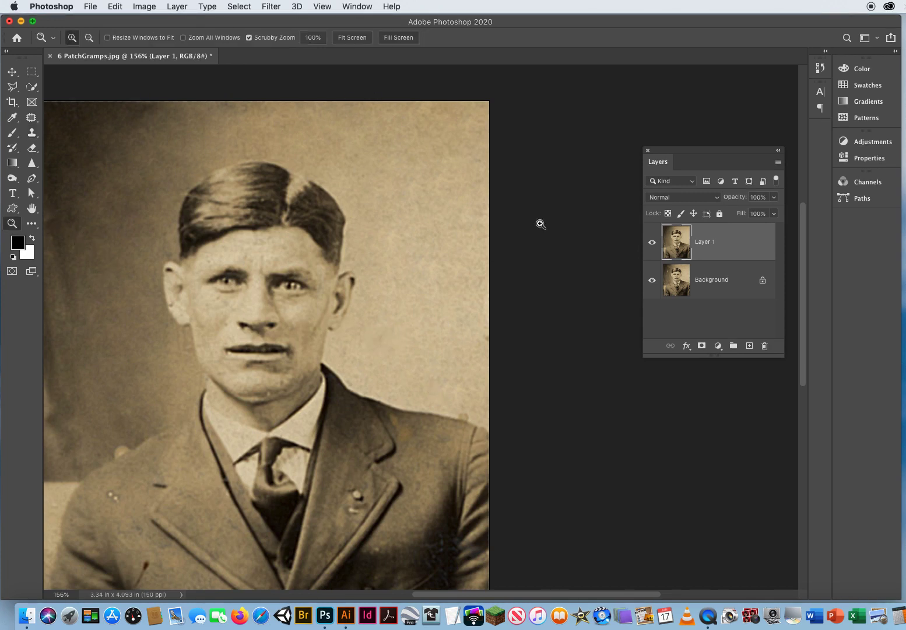
{"action": "left_click", "coordinate": [396, 392]}
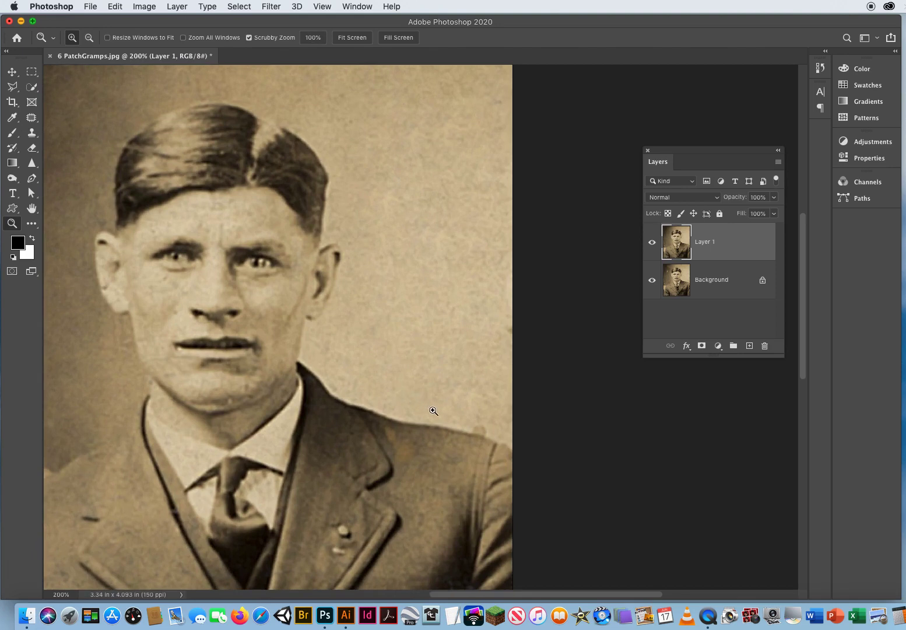
{"action": "left_click", "coordinate": [431, 409]}
{"action": "left_click_drag", "start_coordinate": [498, 434], "coordinate": [328, 260]}
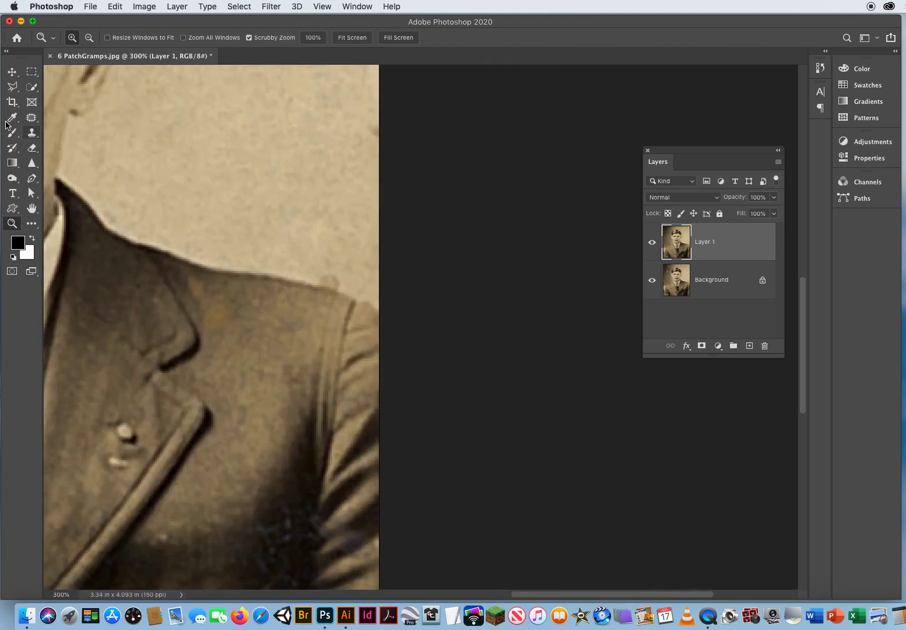
{"action": "left_click", "coordinate": [31, 133]}
{"action": "mouse_move", "coordinate": [222, 182]}
{"action": "left_mouse_down"}
{"action": "mouse_move", "coordinate": [427, 169]}
{"action": "mouse_move", "coordinate": [211, 179]}
{"action": "left_mouse_up"}
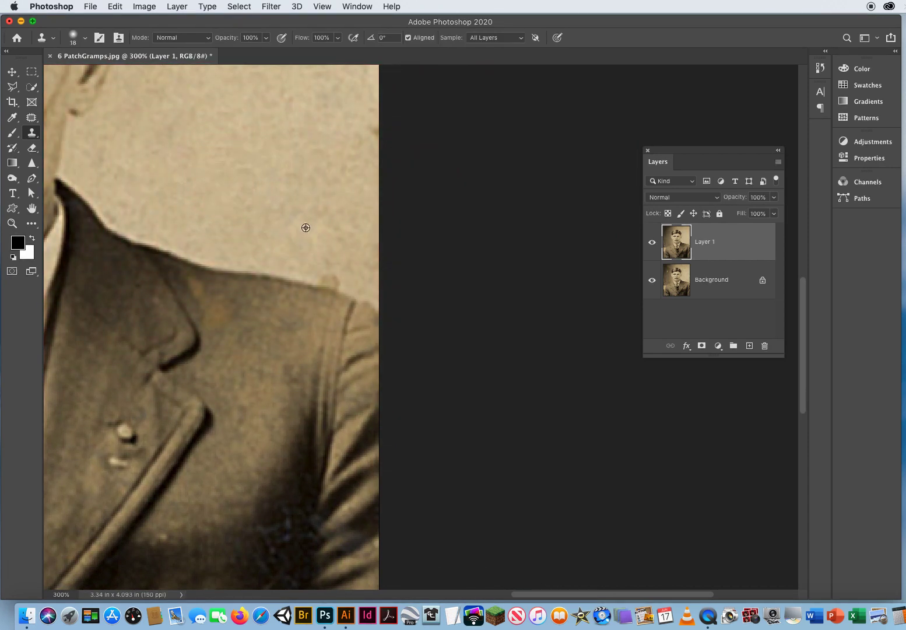
{"action": "left_click", "coordinate": [290, 283], "text": "alt"}
{"action": "left_click_drag", "start_coordinate": [330, 289], "coordinate": [327, 284]}
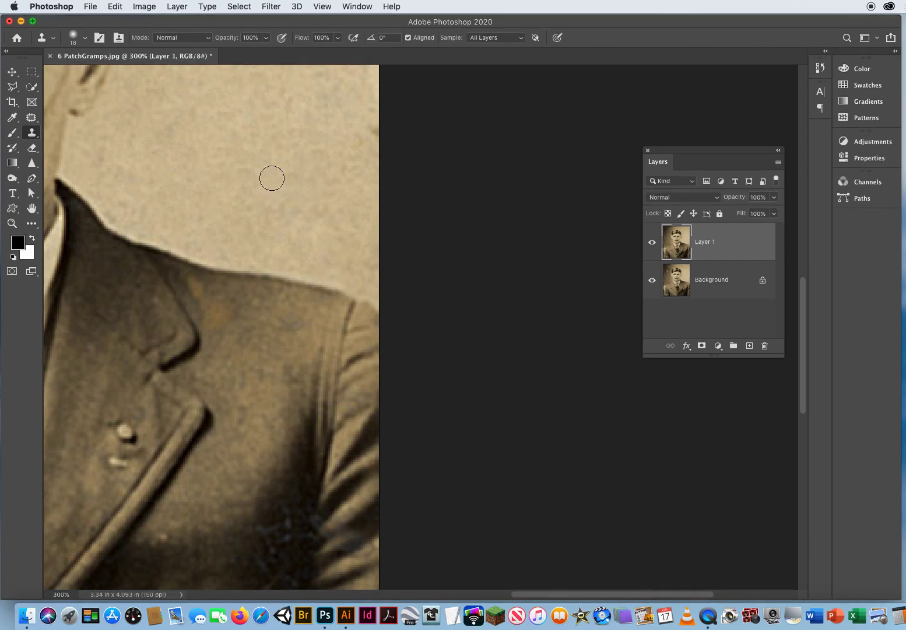
Clone away the round spot on the opposite shoulder's edge against the dark backdrop, undoing and repeating the stroke with a fresh sample.
{"action": "key", "text": "space"}
{"action": "left_click_drag", "start_coordinate": [109, 294], "coordinate": [624, 281]}
{"action": "left_click_drag", "start_coordinate": [275, 304], "coordinate": [351, 211]}
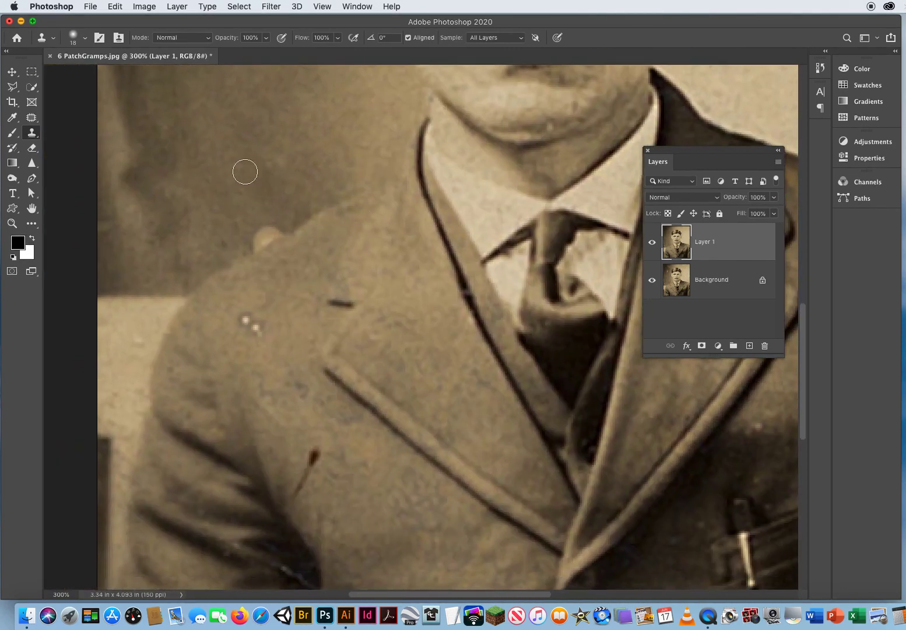
{"action": "left_click", "coordinate": [234, 267], "text": "alt"}
{"action": "left_click_drag", "start_coordinate": [264, 249], "coordinate": [258, 241]}
{"action": "left_click", "coordinate": [250, 325]}
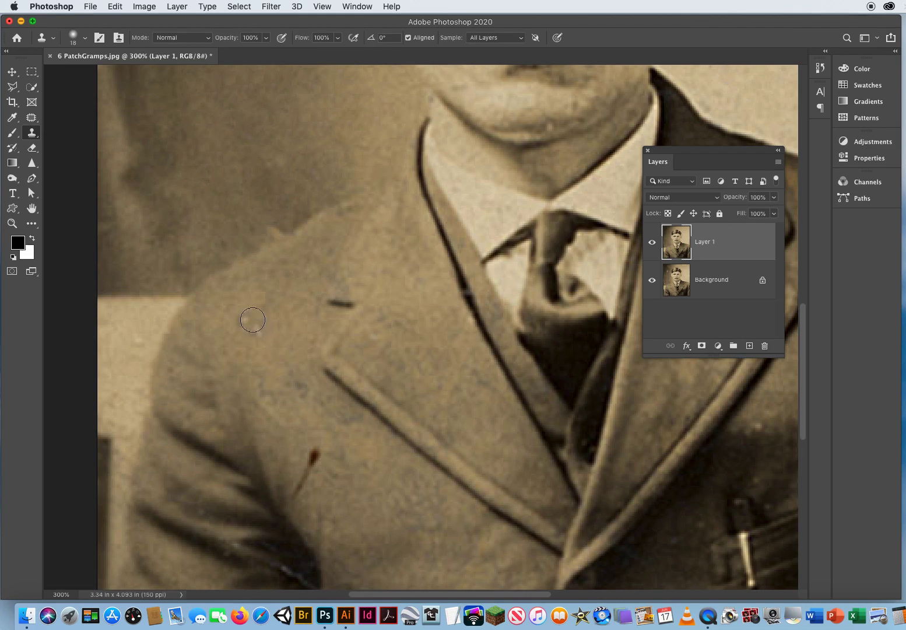
{"action": "key", "text": "super+z"}
{"action": "left_click", "coordinate": [244, 259], "text": "alt"}
{"action": "mouse_move", "coordinate": [259, 245]}
{"action": "left_mouse_down"}
{"action": "mouse_move", "coordinate": [283, 241]}
{"action": "mouse_move", "coordinate": [274, 236]}
{"action": "mouse_move", "coordinate": [289, 248]}
{"action": "mouse_move", "coordinate": [223, 459]}
{"action": "left_mouse_up"}
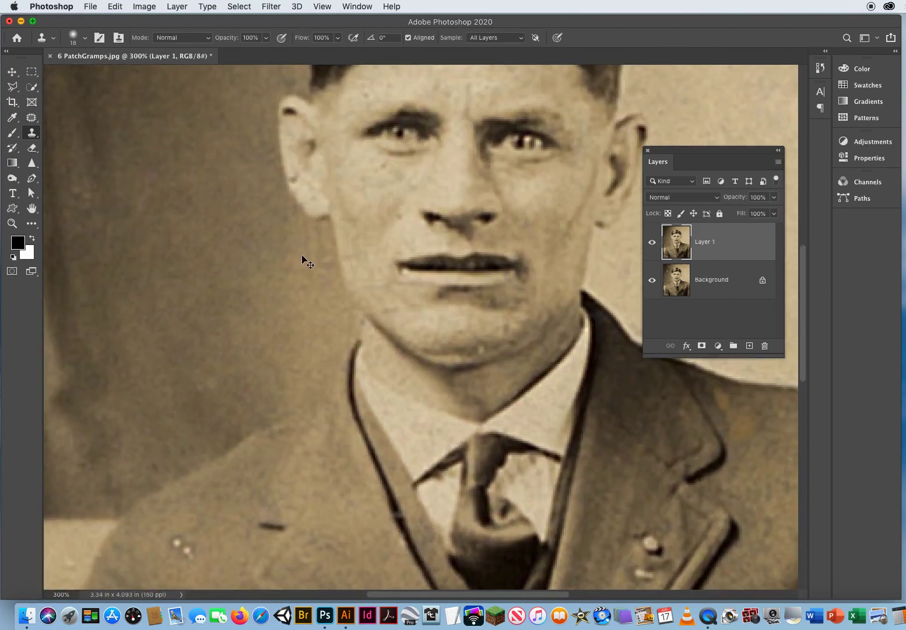
Patch the faint marks in the dark backdrop beside the jaw with clean backdrop texture, and deselect.
{"action": "left_click", "coordinate": [32, 118]}
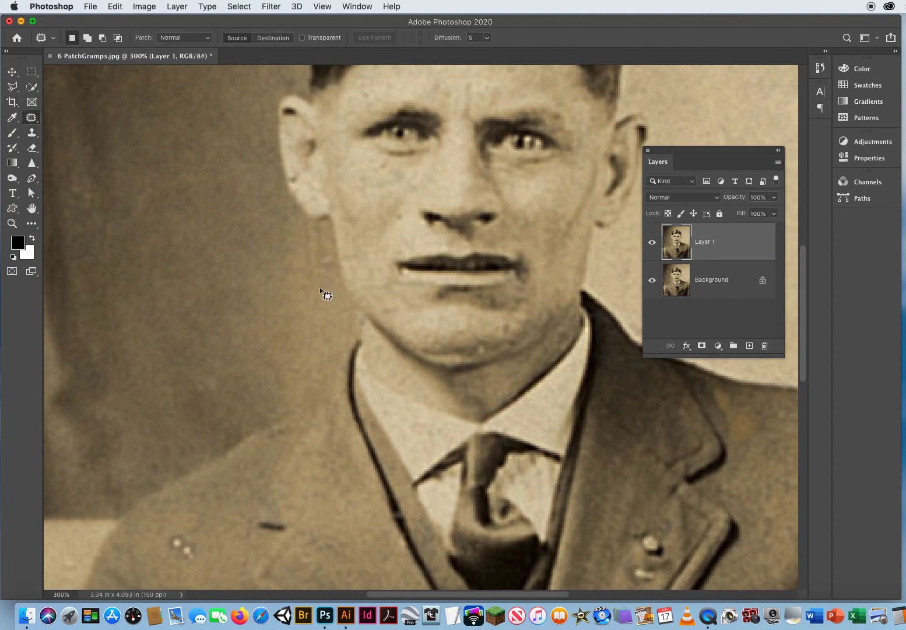
{"action": "left_click_drag", "start_coordinate": [304, 286], "coordinate": [330, 282]}
{"action": "left_click_drag", "start_coordinate": [293, 249], "coordinate": [265, 322]}
{"action": "key", "text": "ctrl+d"}
Patch the two white spots on the jacket shoulder with the Patch tool, and deselect.
{"action": "scroll", "coordinate": [304, 483], "scroll_direction": "down", "scroll_amount": 5}
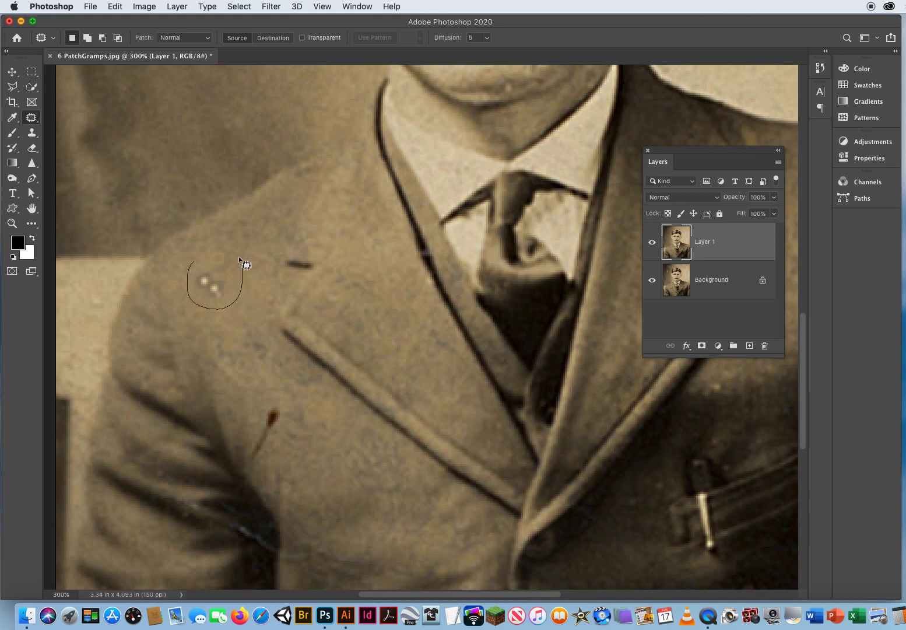
{"action": "mouse_move", "coordinate": [239, 257]}
{"action": "left_mouse_down"}
{"action": "mouse_move", "coordinate": [226, 243]}
{"action": "mouse_move", "coordinate": [206, 245]}
{"action": "mouse_move", "coordinate": [194, 260]}
{"action": "left_mouse_up"}
{"action": "left_click_drag", "start_coordinate": [303, 282], "coordinate": [408, 366]}
{"action": "mouse_move", "coordinate": [349, 353]}
{"action": "left_mouse_down"}
{"action": "mouse_move", "coordinate": [381, 376]}
{"action": "mouse_move", "coordinate": [316, 395]}
{"action": "left_mouse_up"}
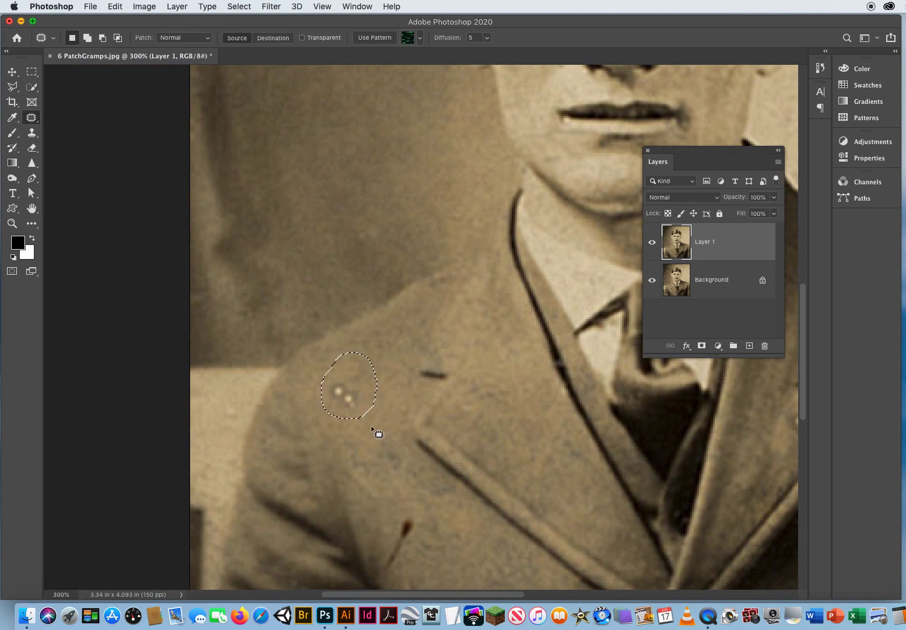
{"action": "left_click_drag", "start_coordinate": [345, 375], "coordinate": [349, 168]}
{"action": "key", "text": "super+d"}
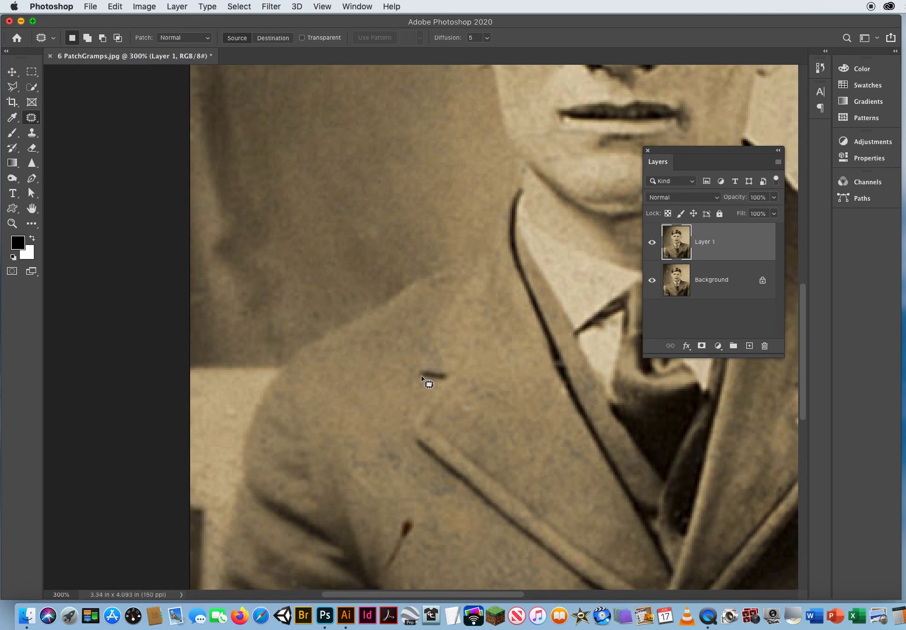
Patch the speck in the light area beside the sleeve, and the bluish blotches and dark pin-shaped mark on the jacket front.
{"action": "left_click_drag", "start_coordinate": [459, 445], "coordinate": [374, 274]}
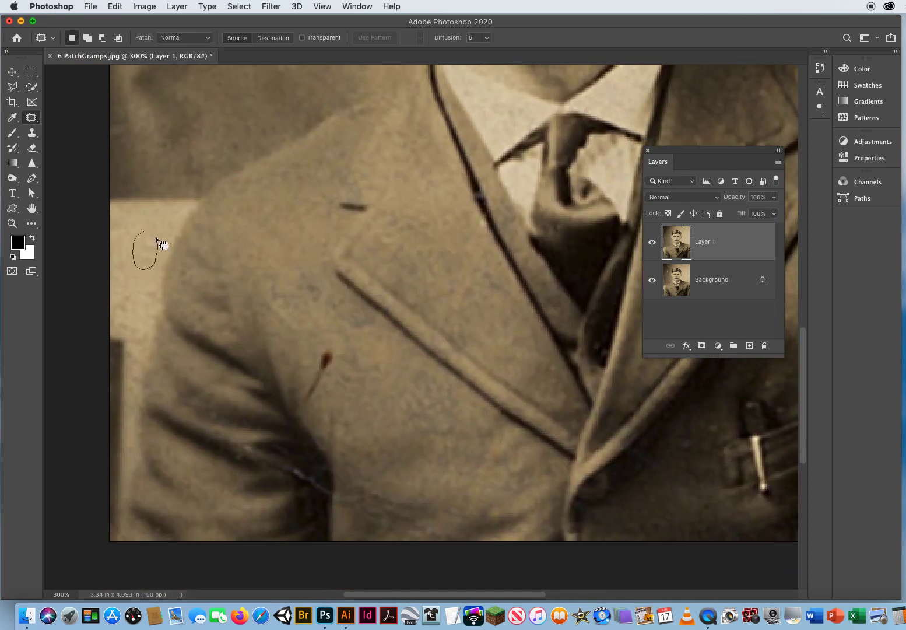
{"action": "left_click_drag", "start_coordinate": [156, 236], "coordinate": [142, 245]}
{"action": "mouse_move", "coordinate": [260, 265]}
{"action": "left_mouse_down"}
{"action": "mouse_move", "coordinate": [258, 299]}
{"action": "mouse_move", "coordinate": [292, 293]}
{"action": "mouse_move", "coordinate": [254, 250]}
{"action": "mouse_move", "coordinate": [304, 313]}
{"action": "mouse_move", "coordinate": [309, 261]}
{"action": "mouse_move", "coordinate": [290, 262]}
{"action": "left_mouse_up"}
{"action": "left_click_drag", "start_coordinate": [300, 281], "coordinate": [281, 241]}
{"action": "mouse_move", "coordinate": [321, 340]}
{"action": "left_mouse_down"}
{"action": "mouse_move", "coordinate": [297, 395]}
{"action": "mouse_move", "coordinate": [305, 413]}
{"action": "mouse_move", "coordinate": [328, 405]}
{"action": "mouse_move", "coordinate": [340, 343]}
{"action": "mouse_move", "coordinate": [297, 276]}
{"action": "mouse_move", "coordinate": [281, 231]}
{"action": "left_mouse_up"}
Patch the remaining discoloured areas on the jacket front just below the lapel edge, and deselect.
{"action": "mouse_move", "coordinate": [290, 277]}
{"action": "left_mouse_down"}
{"action": "mouse_move", "coordinate": [330, 327]}
{"action": "mouse_move", "coordinate": [369, 338]}
{"action": "left_mouse_up"}
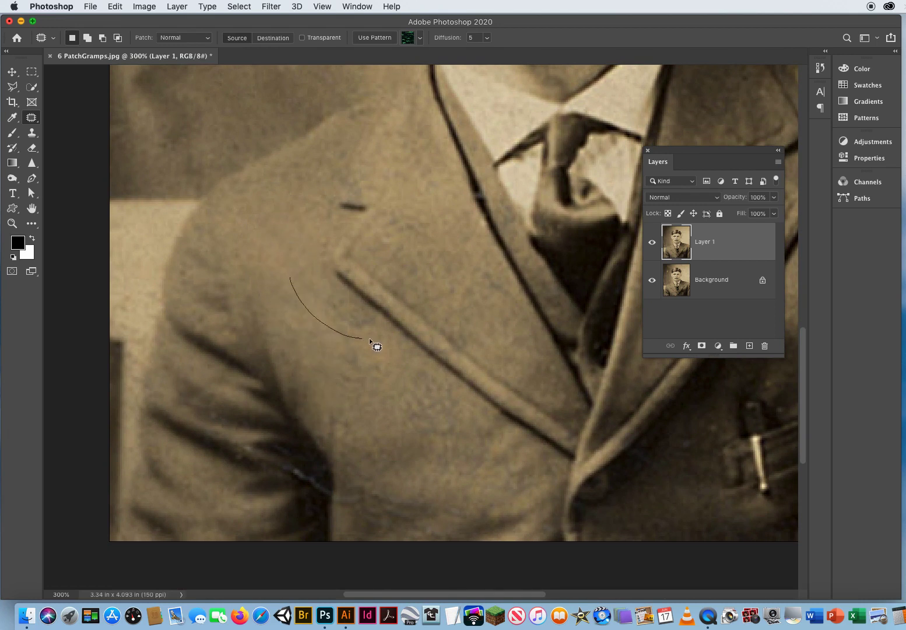
{"action": "left_click_drag", "start_coordinate": [310, 272], "coordinate": [300, 271]}
{"action": "mouse_move", "coordinate": [331, 306]}
{"action": "left_mouse_down"}
{"action": "mouse_move", "coordinate": [281, 231]}
{"action": "mouse_move", "coordinate": [285, 223]}
{"action": "left_mouse_up"}
{"action": "left_click", "coordinate": [423, 425]}
{"action": "mouse_move", "coordinate": [359, 313]}
{"action": "left_mouse_down"}
{"action": "mouse_move", "coordinate": [360, 338]}
{"action": "mouse_move", "coordinate": [384, 340]}
{"action": "left_mouse_up"}
{"action": "mouse_move", "coordinate": [332, 325]}
{"action": "left_mouse_down"}
{"action": "mouse_move", "coordinate": [380, 394]}
{"action": "mouse_move", "coordinate": [392, 361]}
{"action": "mouse_move", "coordinate": [291, 274]}
{"action": "mouse_move", "coordinate": [286, 253]}
{"action": "left_mouse_up"}
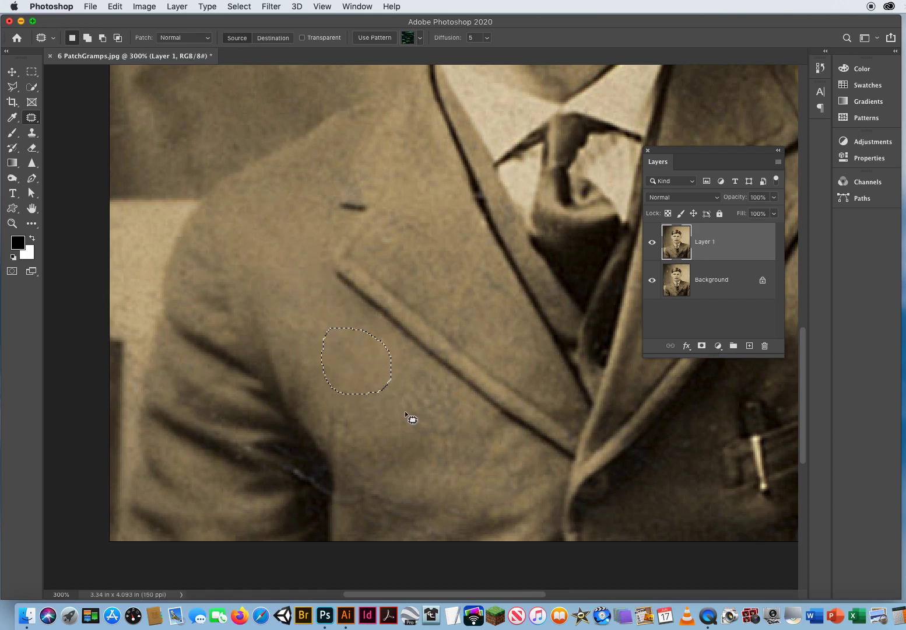
{"action": "left_click", "coordinate": [396, 420]}
Patch the mottled fabric lower on the jacket front with smoother cloth from nearer the armhole, and deselect.
{"action": "left_click_drag", "start_coordinate": [397, 420], "coordinate": [385, 295]}
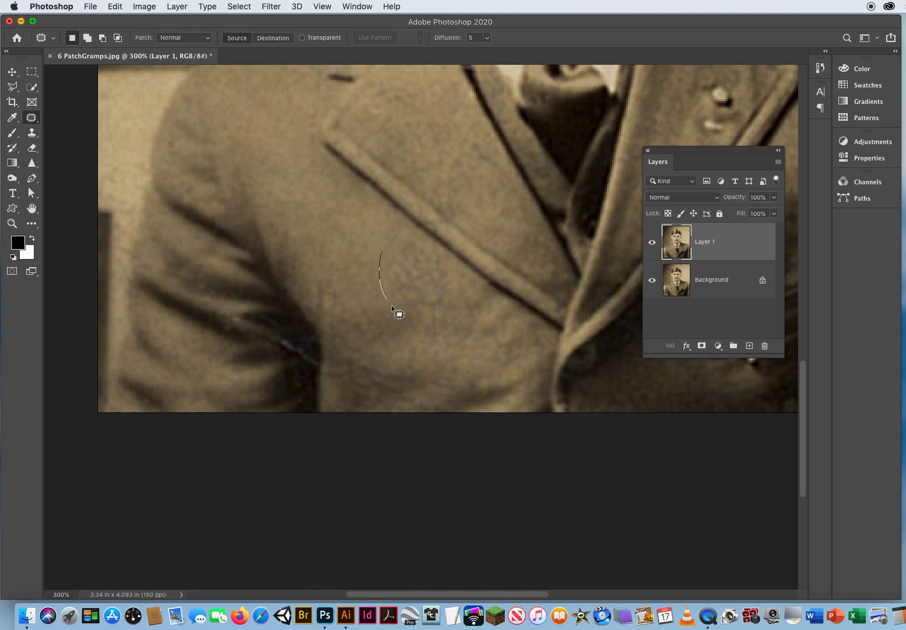
{"action": "mouse_move", "coordinate": [391, 305]}
{"action": "left_mouse_down"}
{"action": "mouse_move", "coordinate": [429, 315]}
{"action": "mouse_move", "coordinate": [450, 300]}
{"action": "left_mouse_up"}
{"action": "left_click_drag", "start_coordinate": [427, 241], "coordinate": [389, 229]}
{"action": "mouse_move", "coordinate": [418, 269]}
{"action": "left_mouse_down"}
{"action": "mouse_move", "coordinate": [348, 239]}
{"action": "mouse_move", "coordinate": [321, 214]}
{"action": "left_mouse_up"}
{"action": "key", "text": "super+d"}
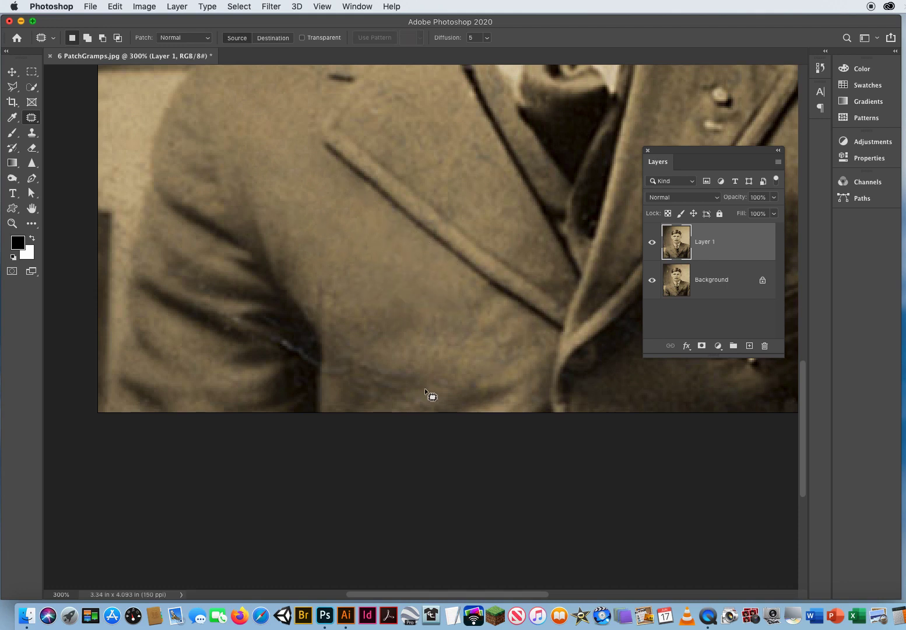
Patch the bluish blotches on the jacket lapel with clean lapel texture, and deselect.
{"action": "left_click_drag", "start_coordinate": [362, 321], "coordinate": [361, 357]}
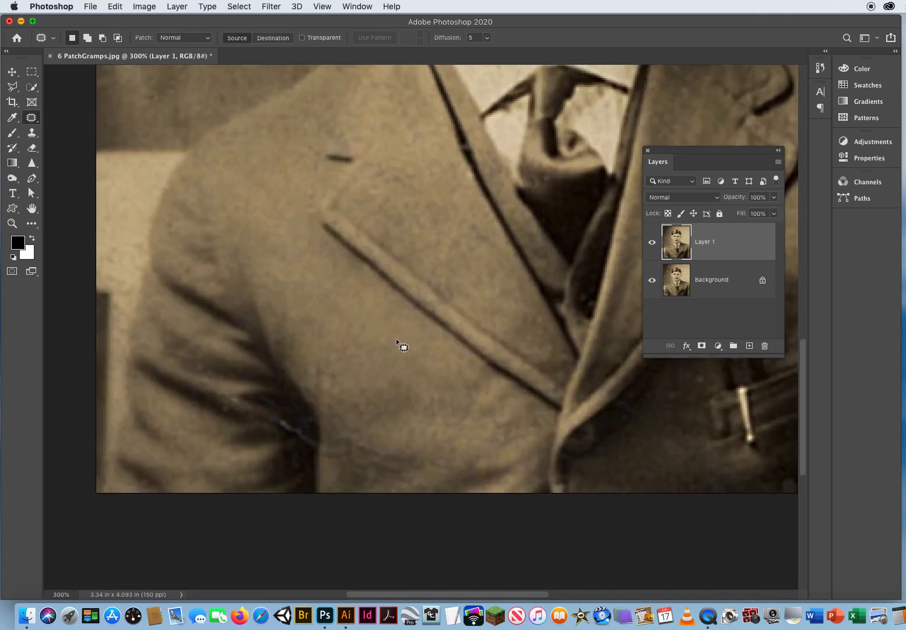
{"action": "mouse_move", "coordinate": [450, 229]}
{"action": "left_mouse_down"}
{"action": "mouse_move", "coordinate": [458, 263]}
{"action": "mouse_move", "coordinate": [499, 263]}
{"action": "mouse_move", "coordinate": [494, 228]}
{"action": "mouse_move", "coordinate": [445, 191]}
{"action": "mouse_move", "coordinate": [422, 134]}
{"action": "mouse_move", "coordinate": [377, 154]}
{"action": "mouse_move", "coordinate": [378, 181]}
{"action": "mouse_move", "coordinate": [411, 199]}
{"action": "mouse_move", "coordinate": [430, 182]}
{"action": "mouse_move", "coordinate": [427, 160]}
{"action": "left_mouse_up"}
{"action": "mouse_move", "coordinate": [442, 196]}
{"action": "left_mouse_down"}
{"action": "mouse_move", "coordinate": [399, 200]}
{"action": "mouse_move", "coordinate": [456, 225]}
{"action": "mouse_move", "coordinate": [446, 198]}
{"action": "mouse_move", "coordinate": [391, 159]}
{"action": "mouse_move", "coordinate": [367, 199]}
{"action": "left_mouse_up"}
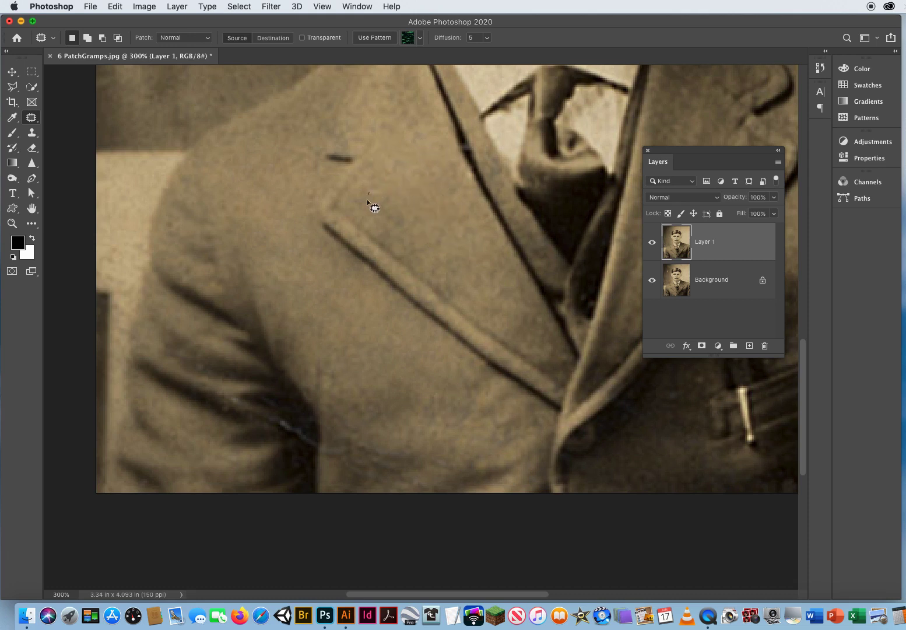
{"action": "mouse_move", "coordinate": [421, 233]}
{"action": "left_mouse_down"}
{"action": "mouse_move", "coordinate": [411, 197]}
{"action": "mouse_move", "coordinate": [382, 188]}
{"action": "left_mouse_up"}
{"action": "mouse_move", "coordinate": [444, 221]}
{"action": "left_mouse_down"}
{"action": "mouse_move", "coordinate": [425, 260]}
{"action": "mouse_move", "coordinate": [421, 196]}
{"action": "left_mouse_up"}
{"action": "left_click", "coordinate": [379, 349]}
Clone dark fabric over the bluish scratch running through the armpit crease beside the jacket front.
{"action": "left_click_drag", "start_coordinate": [380, 357], "coordinate": [389, 255]}
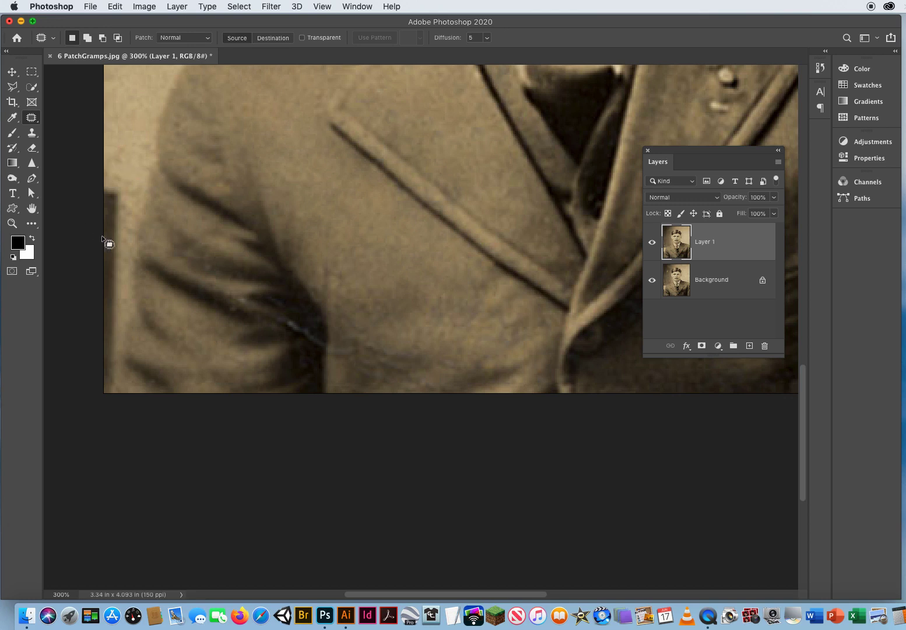
{"action": "left_click", "coordinate": [32, 133]}
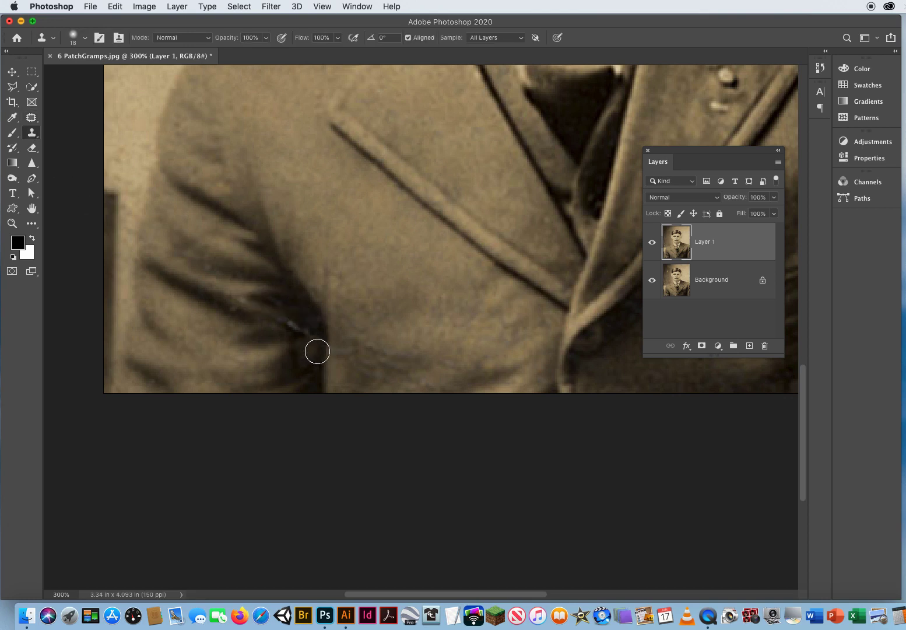
{"action": "left_click_drag", "start_coordinate": [325, 311], "coordinate": [319, 311]}
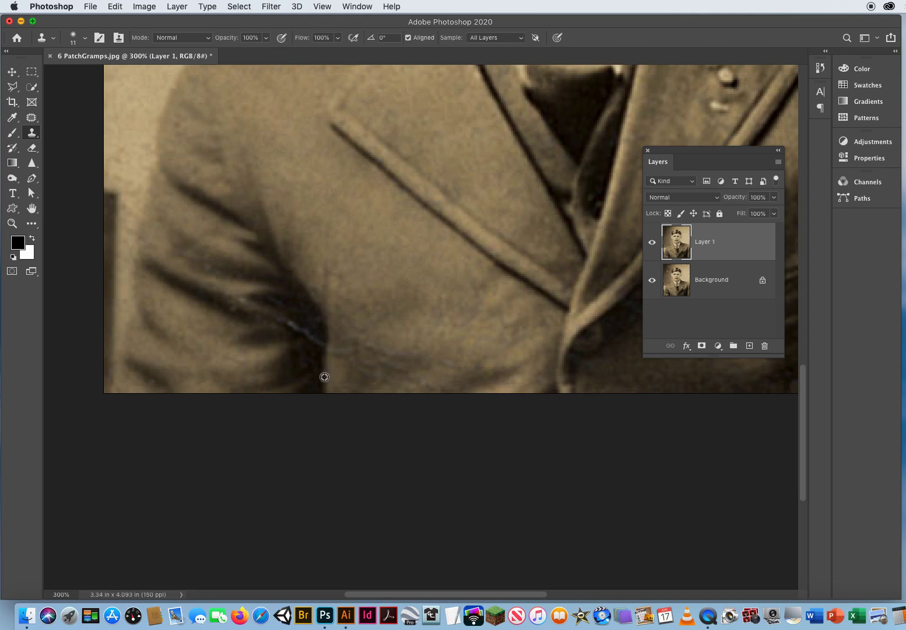
{"action": "left_click_drag", "start_coordinate": [326, 346], "coordinate": [290, 318]}
Patch the remaining trace of the scratch where the sleeve folds meet the armpit.
{"action": "left_click", "coordinate": [30, 118]}
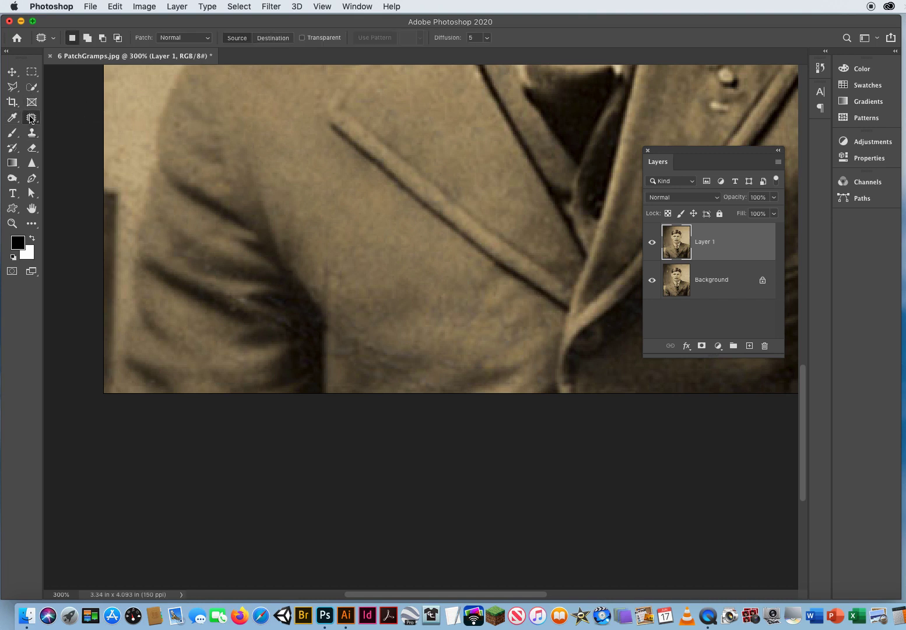
{"action": "mouse_move", "coordinate": [281, 296]}
{"action": "left_mouse_down"}
{"action": "mouse_move", "coordinate": [278, 308]}
{"action": "mouse_move", "coordinate": [283, 299]}
{"action": "left_mouse_up"}
{"action": "mouse_move", "coordinate": [281, 302]}
{"action": "left_mouse_down"}
{"action": "mouse_move", "coordinate": [304, 336]}
{"action": "mouse_move", "coordinate": [310, 327]}
{"action": "mouse_move", "coordinate": [289, 302]}
{"action": "mouse_move", "coordinate": [277, 311]}
{"action": "left_mouse_up"}
Patch the bluish streaks across the lower jacket front with cleaner cloth and the speck on the sleeve fold, and deselect.
{"action": "mouse_move", "coordinate": [338, 363]}
{"action": "left_mouse_down"}
{"action": "mouse_move", "coordinate": [440, 382]}
{"action": "mouse_move", "coordinate": [350, 313]}
{"action": "left_mouse_up"}
{"action": "left_click_drag", "start_coordinate": [403, 355], "coordinate": [374, 249]}
{"action": "mouse_move", "coordinate": [473, 348]}
{"action": "left_mouse_down"}
{"action": "mouse_move", "coordinate": [450, 346]}
{"action": "mouse_move", "coordinate": [473, 357]}
{"action": "left_mouse_up"}
{"action": "left_click_drag", "start_coordinate": [449, 356], "coordinate": [410, 287]}
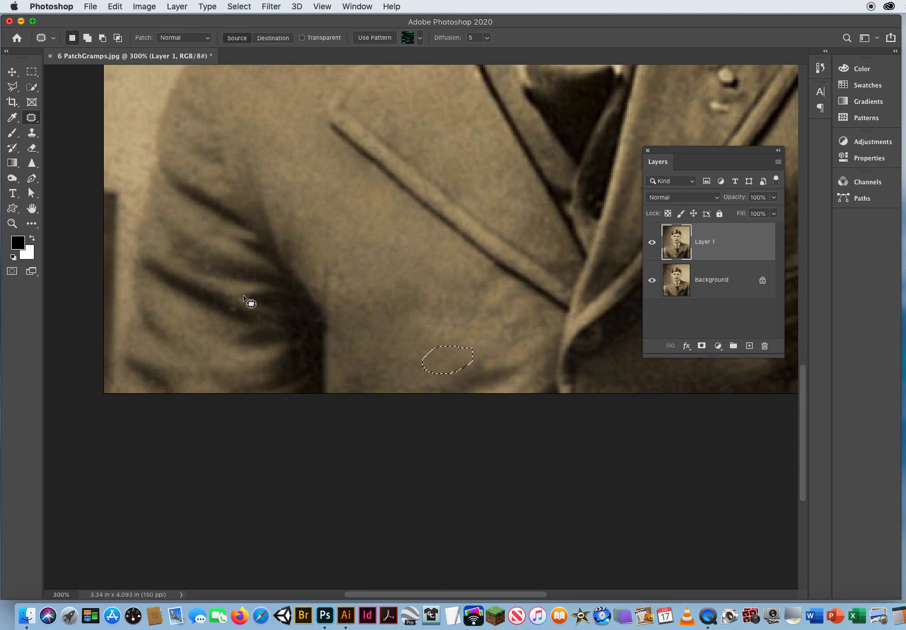
{"action": "mouse_move", "coordinate": [242, 295]}
{"action": "left_mouse_down"}
{"action": "mouse_move", "coordinate": [256, 308]}
{"action": "mouse_move", "coordinate": [245, 295]}
{"action": "left_mouse_up"}
{"action": "left_click", "coordinate": [548, 405]}
Patch the blotches on the opposite shoulder and the orange stain beside the upper lapel, and deselect.
{"action": "left_click_drag", "start_coordinate": [461, 273], "coordinate": [184, 322]}
{"action": "left_click_drag", "start_coordinate": [419, 310], "coordinate": [248, 484]}
{"action": "scroll", "coordinate": [247, 484], "scroll_direction": "up", "scroll_amount": 6}
{"action": "scroll", "coordinate": [248, 484], "scroll_direction": "right", "scroll_amount": 2}
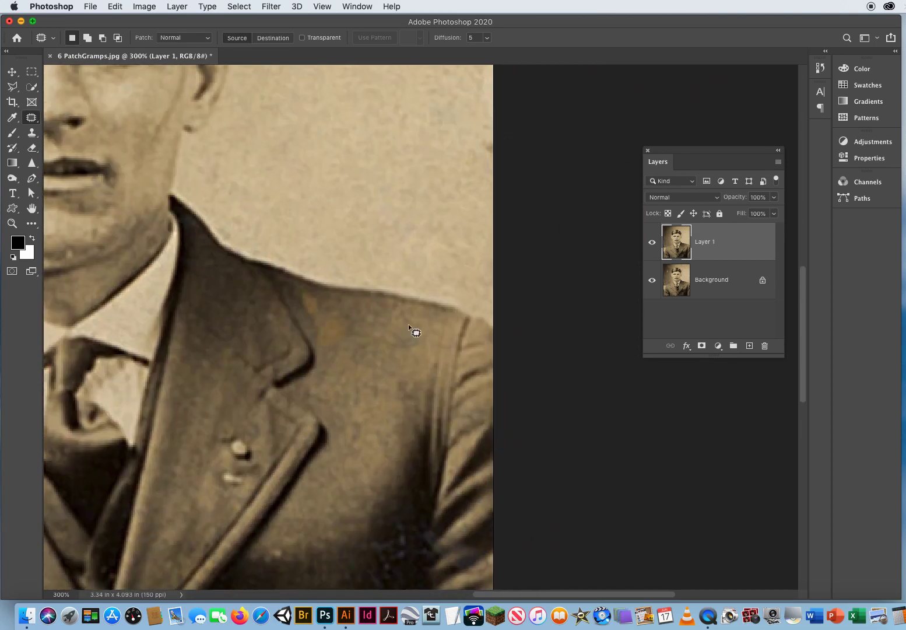
{"action": "mouse_move", "coordinate": [400, 323]}
{"action": "left_mouse_down"}
{"action": "mouse_move", "coordinate": [380, 351]}
{"action": "mouse_move", "coordinate": [417, 347]}
{"action": "mouse_move", "coordinate": [401, 323]}
{"action": "left_mouse_up"}
{"action": "mouse_move", "coordinate": [344, 317]}
{"action": "left_mouse_down"}
{"action": "mouse_move", "coordinate": [374, 339]}
{"action": "mouse_move", "coordinate": [357, 315]}
{"action": "mouse_move", "coordinate": [399, 333]}
{"action": "mouse_move", "coordinate": [353, 368]}
{"action": "mouse_move", "coordinate": [371, 341]}
{"action": "mouse_move", "coordinate": [402, 341]}
{"action": "left_mouse_up"}
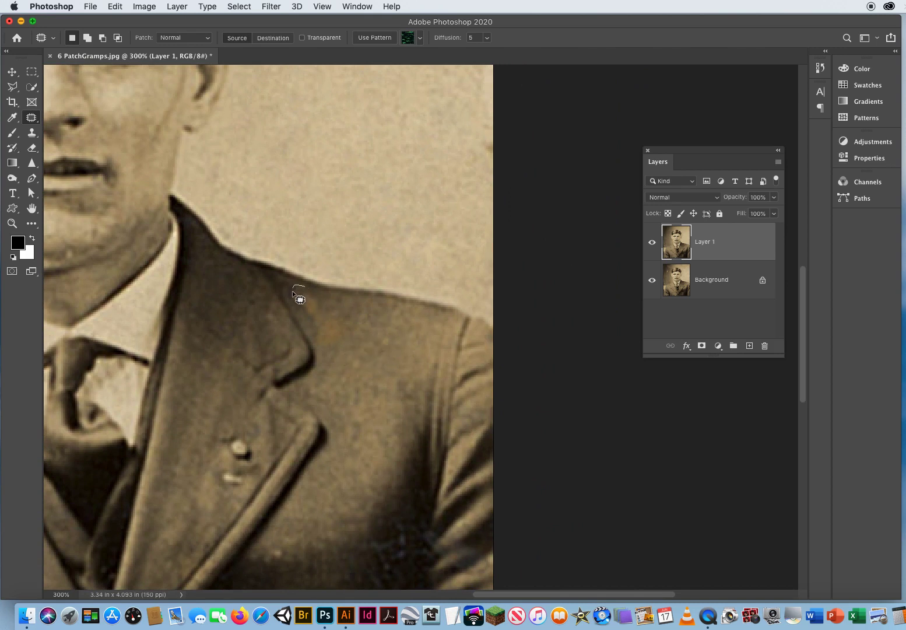
{"action": "left_click_drag", "start_coordinate": [304, 319], "coordinate": [315, 344]}
{"action": "mouse_move", "coordinate": [352, 307]}
{"action": "left_mouse_down"}
{"action": "mouse_move", "coordinate": [303, 286]}
{"action": "mouse_move", "coordinate": [363, 258]}
{"action": "mouse_move", "coordinate": [376, 174]}
{"action": "left_mouse_up"}
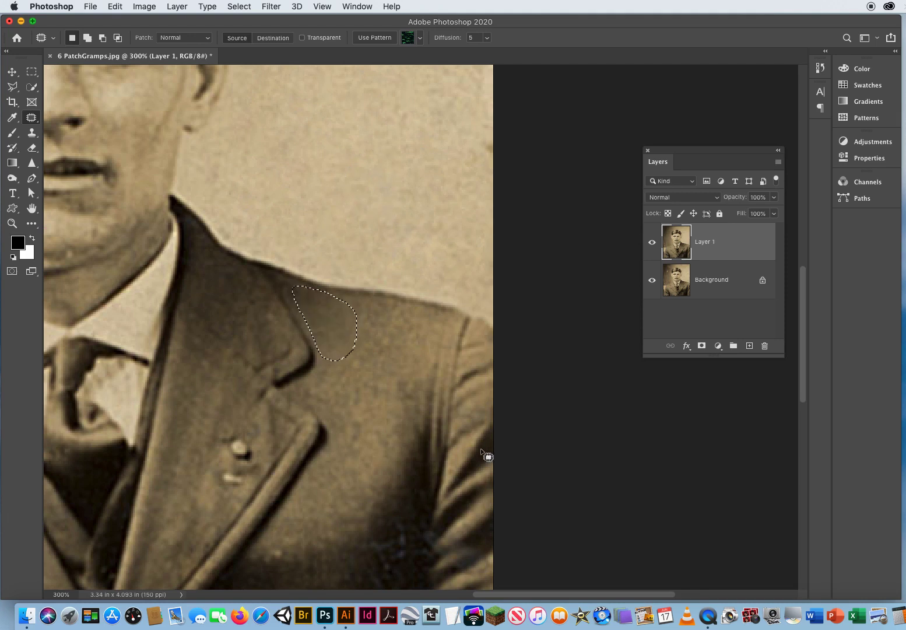
{"action": "left_click", "coordinate": [481, 449]}
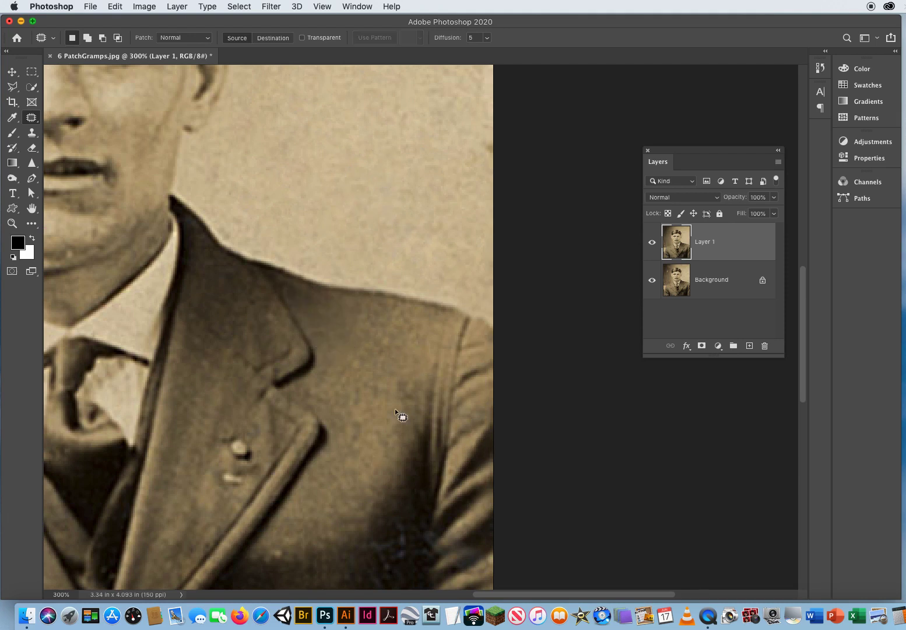
Patch the discoloured cloth on the chest between lapel and armhole, and the spot at the upper edge of the chest shadow.
{"action": "mouse_move", "coordinate": [423, 396]}
{"action": "left_mouse_down"}
{"action": "mouse_move", "coordinate": [405, 369]}
{"action": "mouse_move", "coordinate": [367, 375]}
{"action": "mouse_move", "coordinate": [375, 403]}
{"action": "mouse_move", "coordinate": [370, 371]}
{"action": "mouse_move", "coordinate": [357, 404]}
{"action": "mouse_move", "coordinate": [370, 415]}
{"action": "mouse_move", "coordinate": [354, 411]}
{"action": "left_mouse_up"}
{"action": "left_click_drag", "start_coordinate": [353, 416], "coordinate": [350, 378]}
{"action": "left_click_drag", "start_coordinate": [365, 468], "coordinate": [376, 236]}
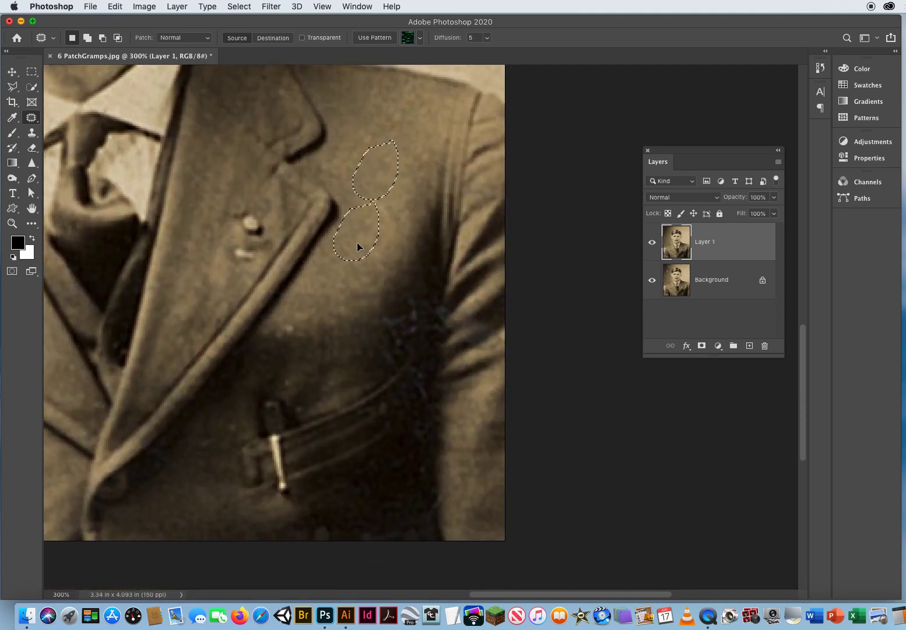
{"action": "mouse_move", "coordinate": [291, 315]}
{"action": "left_mouse_down"}
{"action": "mouse_move", "coordinate": [277, 340]}
{"action": "mouse_move", "coordinate": [296, 327]}
{"action": "left_mouse_up"}
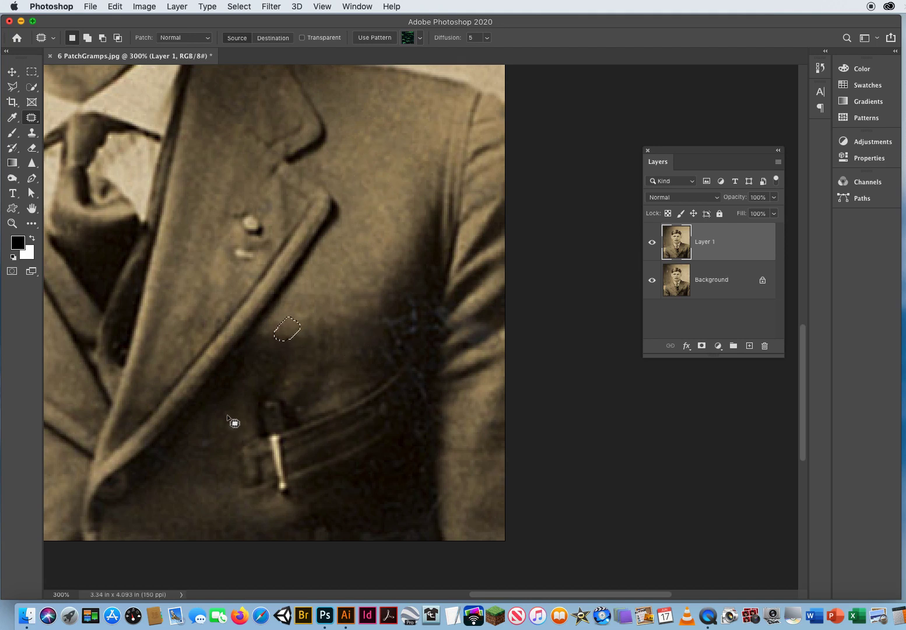
Patch the marks on the dark jacket front beside the lower lapel and in the shadow past the breast pocket, and deselect.
{"action": "left_click_drag", "start_coordinate": [228, 415], "coordinate": [236, 421]}
{"action": "left_click_drag", "start_coordinate": [203, 454], "coordinate": [214, 450]}
{"action": "mouse_move", "coordinate": [421, 415]}
{"action": "left_mouse_down"}
{"action": "mouse_move", "coordinate": [427, 433]}
{"action": "mouse_move", "coordinate": [423, 417]}
{"action": "left_mouse_up"}
{"action": "mouse_move", "coordinate": [413, 435]}
{"action": "left_mouse_down"}
{"action": "mouse_move", "coordinate": [393, 474]}
{"action": "mouse_move", "coordinate": [400, 483]}
{"action": "mouse_move", "coordinate": [428, 460]}
{"action": "mouse_move", "coordinate": [417, 461]}
{"action": "left_mouse_up"}
{"action": "mouse_move", "coordinate": [415, 462]}
{"action": "left_mouse_down"}
{"action": "mouse_move", "coordinate": [402, 441]}
{"action": "mouse_move", "coordinate": [375, 457]}
{"action": "mouse_move", "coordinate": [386, 465]}
{"action": "left_mouse_up"}
{"action": "left_click", "coordinate": [324, 443]}
Clone clean cloth over the bluish marks where the sleeve folds meet the armhole shadow.
{"action": "left_click", "coordinate": [31, 133]}
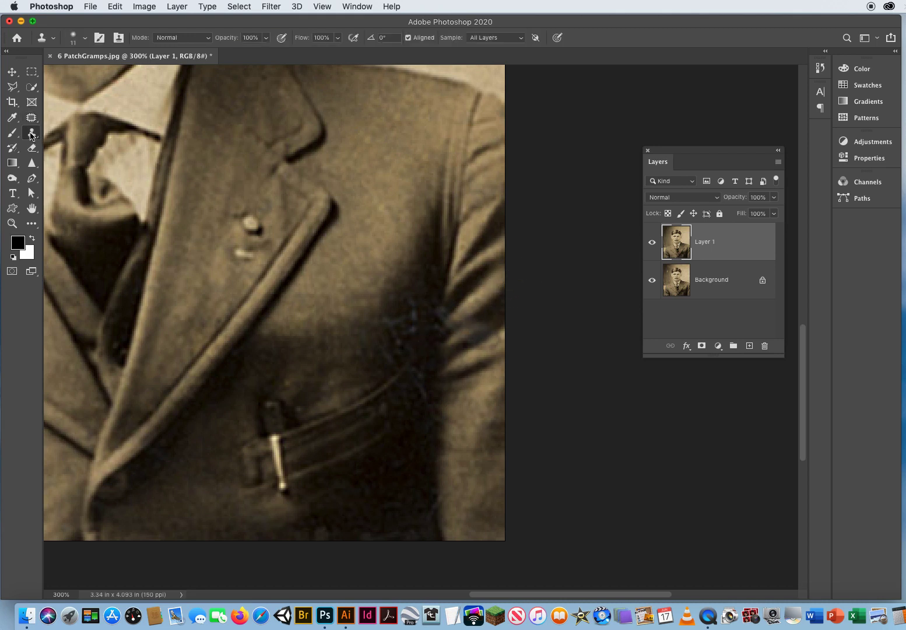
{"action": "left_click", "coordinate": [428, 355], "text": "ctrl+alt"}
{"action": "left_click_drag", "start_coordinate": [472, 321], "coordinate": [453, 331]}
{"action": "mouse_move", "coordinate": [447, 335]}
{"action": "left_mouse_down"}
{"action": "mouse_move", "coordinate": [437, 311]}
{"action": "mouse_move", "coordinate": [446, 310]}
{"action": "mouse_move", "coordinate": [430, 321]}
{"action": "left_mouse_up"}
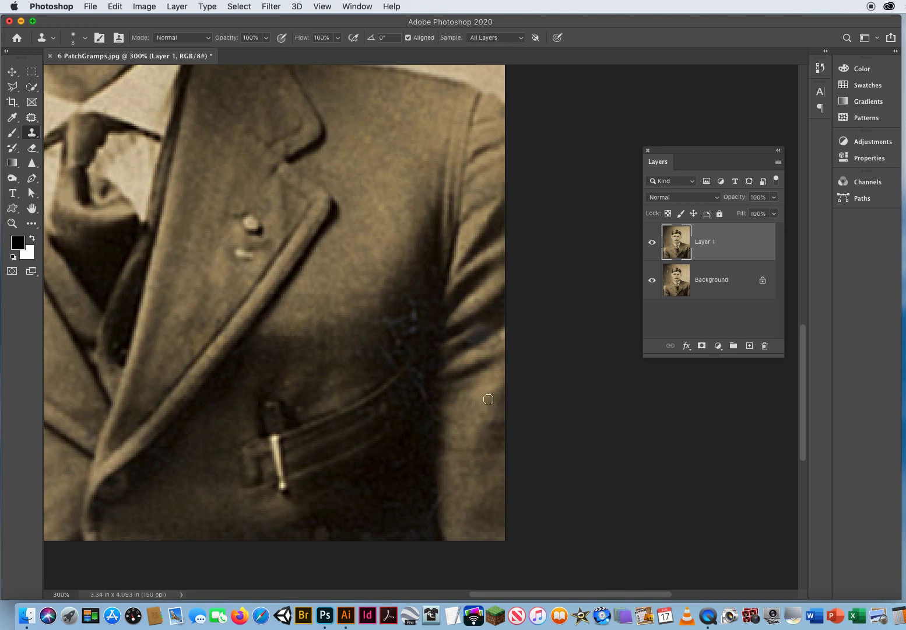
Clone dark cloth over the bluish cracks in the armhole shadow above the pocket, and touch up the adjoining sleeve folds.
{"action": "left_click", "coordinate": [419, 284], "text": "alt"}
{"action": "mouse_move", "coordinate": [417, 330]}
{"action": "left_mouse_down"}
{"action": "mouse_move", "coordinate": [388, 324]}
{"action": "mouse_move", "coordinate": [412, 340]}
{"action": "mouse_move", "coordinate": [387, 315]}
{"action": "mouse_move", "coordinate": [403, 347]}
{"action": "left_mouse_up"}
{"action": "left_click", "coordinate": [405, 302], "text": "alt"}
{"action": "left_click", "coordinate": [409, 304], "text": "alt"}
{"action": "left_click", "coordinate": [460, 346]}
{"action": "left_click", "coordinate": [392, 299], "text": "alt"}
{"action": "left_click", "coordinate": [407, 292], "text": "alt"}
{"action": "left_click", "coordinate": [419, 325], "text": "alt"}
{"action": "left_click_drag", "start_coordinate": [391, 336], "coordinate": [393, 337]}
{"action": "mouse_move", "coordinate": [448, 356]}
{"action": "left_mouse_down"}
{"action": "mouse_move", "coordinate": [506, 324]}
{"action": "mouse_move", "coordinate": [488, 323]}
{"action": "mouse_move", "coordinate": [501, 318]}
{"action": "left_mouse_up"}
{"action": "left_click", "coordinate": [501, 304], "text": "alt"}
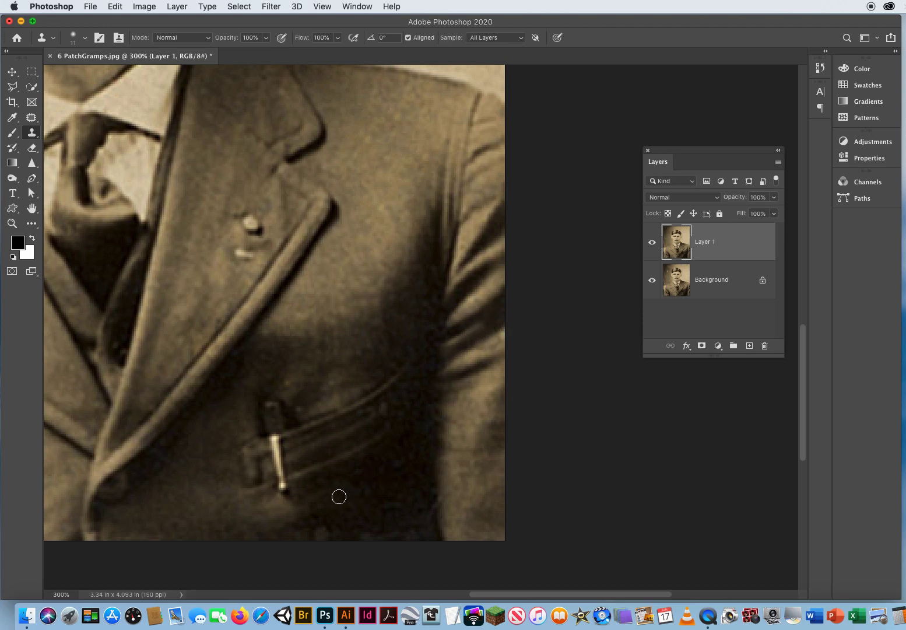
Clone over the leftover specks in the dark lower corner of the jacket front and beside the lower lapel.
{"action": "left_click_drag", "start_coordinate": [337, 494], "coordinate": [439, 368]}
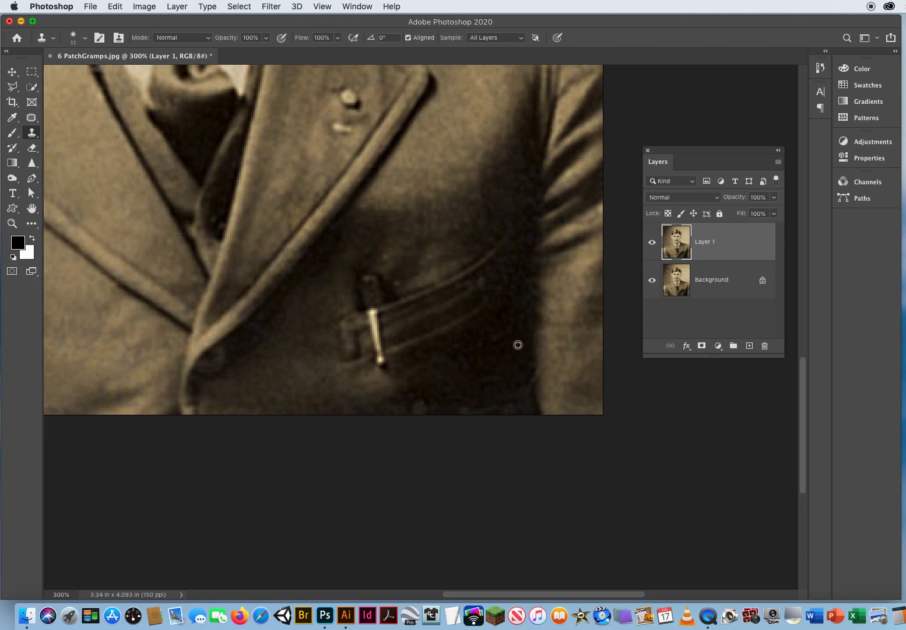
{"action": "mouse_move", "coordinate": [526, 369]}
{"action": "left_mouse_down"}
{"action": "mouse_move", "coordinate": [529, 389]}
{"action": "mouse_move", "coordinate": [528, 381]}
{"action": "left_mouse_up"}
{"action": "left_click", "coordinate": [280, 313], "text": "alt"}
{"action": "left_click_drag", "start_coordinate": [259, 329], "coordinate": [272, 337]}
View the whole portrait and compare it with the original by repeatedly hiding and showing Layer 1.
{"action": "key", "text": "z"}
{"action": "left_click_drag", "start_coordinate": [313, 275], "coordinate": [276, 273]}
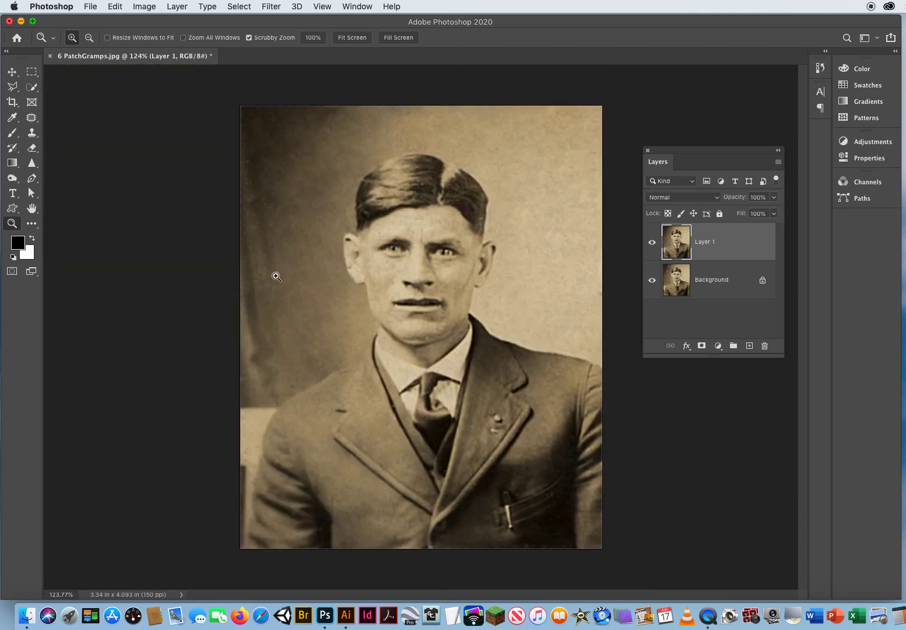
{"action": "left_click", "coordinate": [652, 245]}
{"action": "left_click", "coordinate": [653, 244]}
{"action": "left_click", "coordinate": [652, 245]}
{"action": "left_click", "coordinate": [653, 245]}
{"action": "left_click", "coordinate": [653, 245]}
{"action": "left_click", "coordinate": [653, 245]}
{"action": "left_click", "coordinate": [652, 245]}
{"action": "left_click", "coordinate": [653, 245]}
{"action": "left_click", "coordinate": [32, 133]}
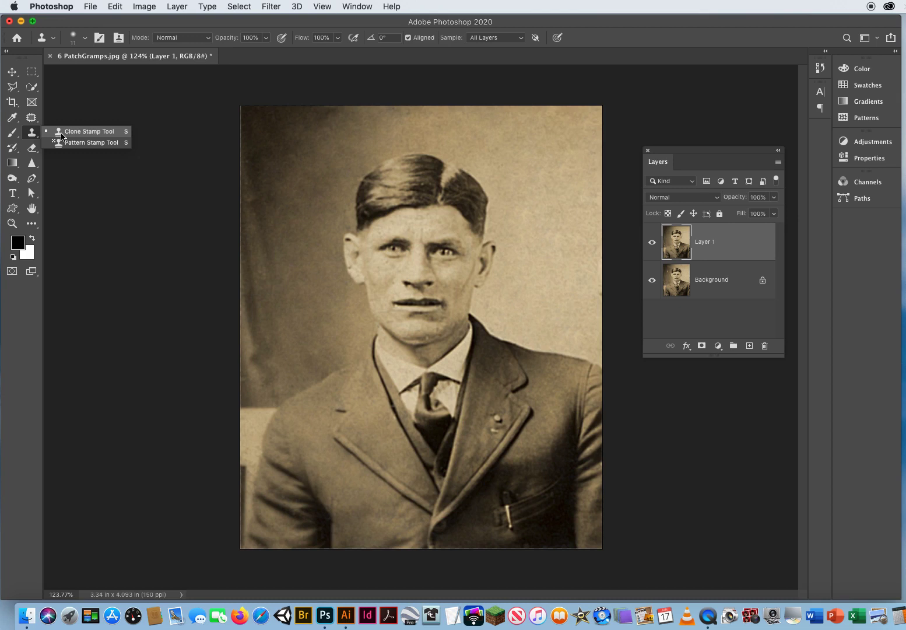
{"action": "left_click", "coordinate": [30, 119]}
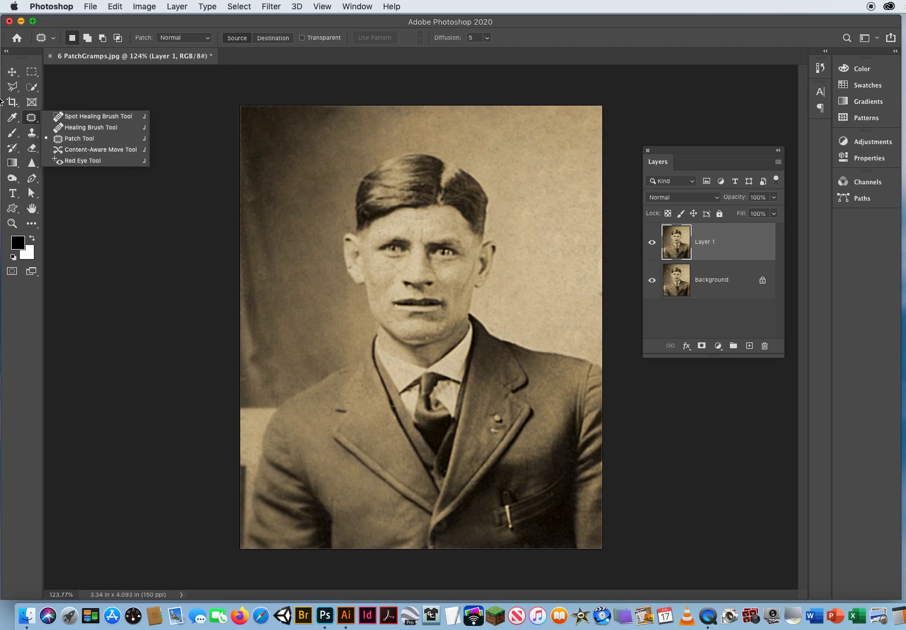
{"action": "left_click", "coordinate": [29, 118]}
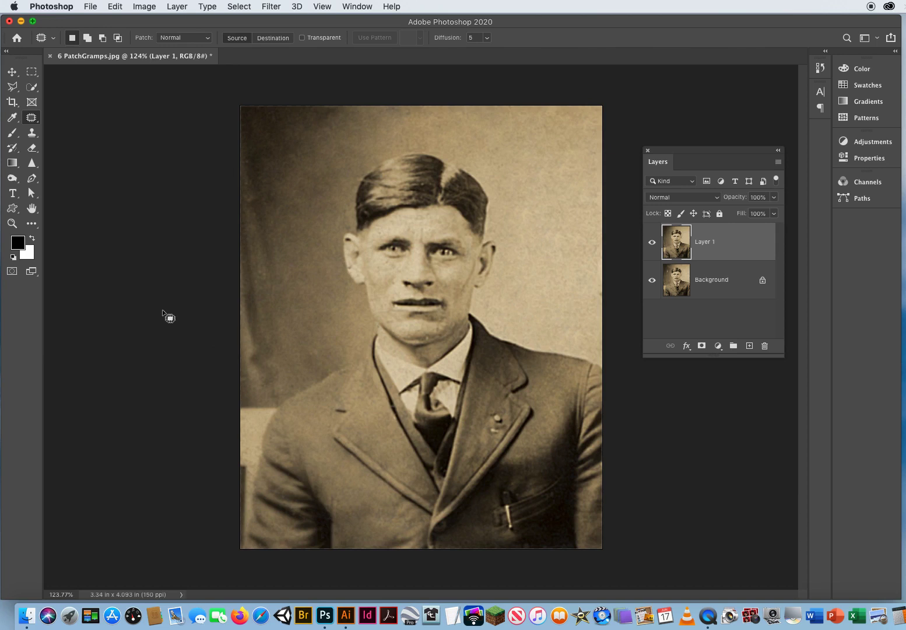
Try the Black & White adjustment with the Default preset on Layer 1.
{"action": "left_click", "coordinate": [11, 71]}
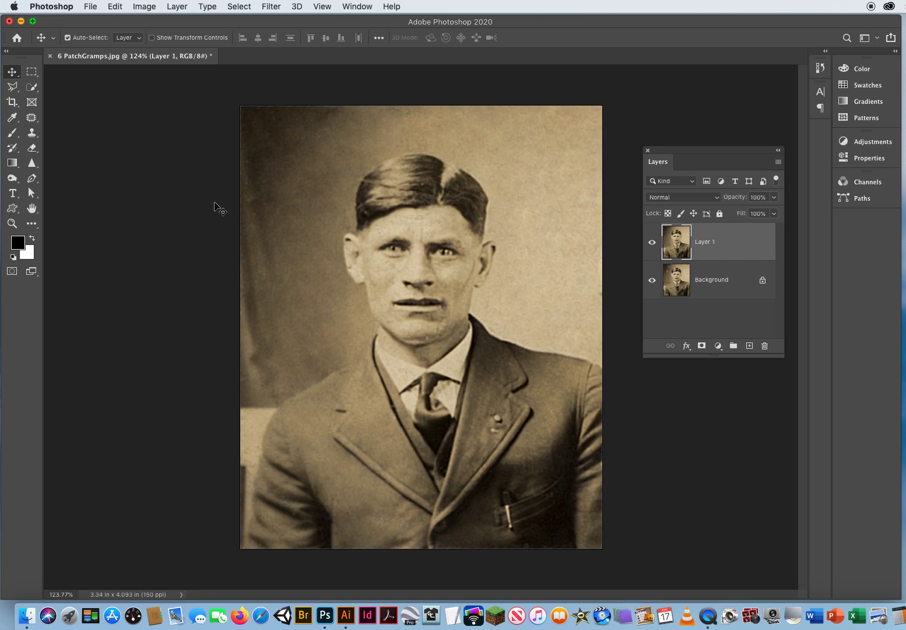
{"action": "left_click", "coordinate": [143, 7]}
{"action": "mouse_move", "coordinate": [146, 42]}
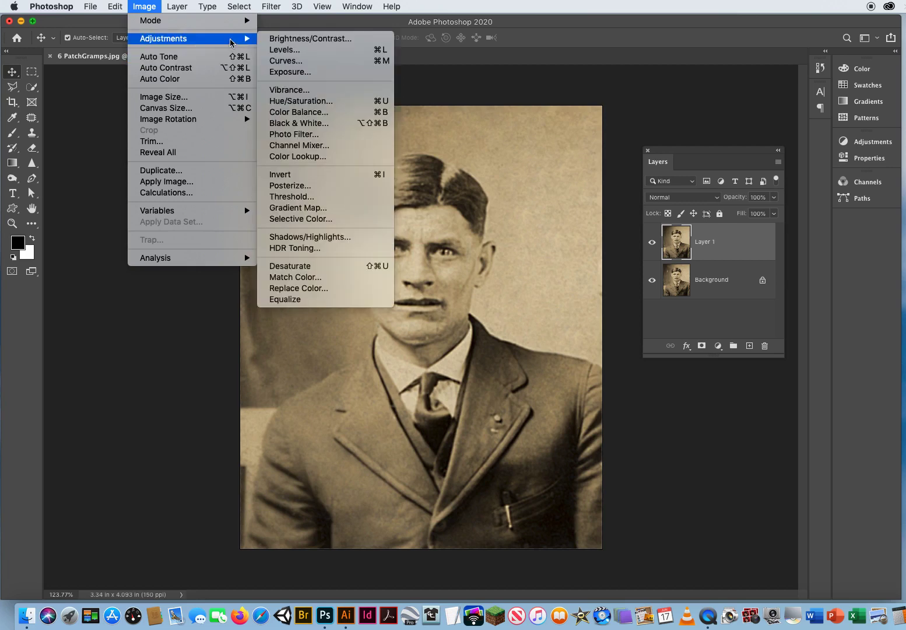
{"action": "left_click", "coordinate": [294, 123]}
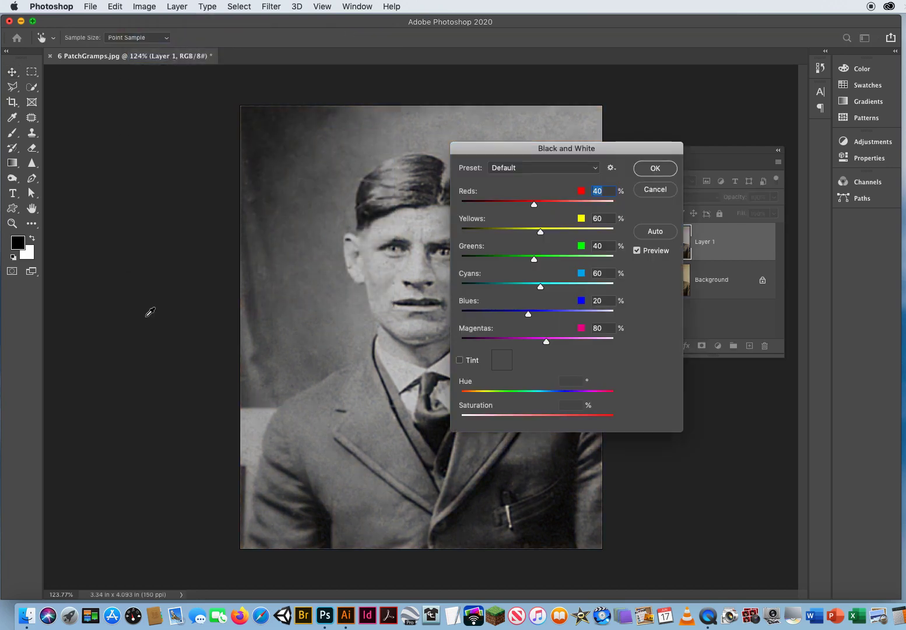
{"action": "left_click_drag", "start_coordinate": [479, 152], "coordinate": [621, 116]}
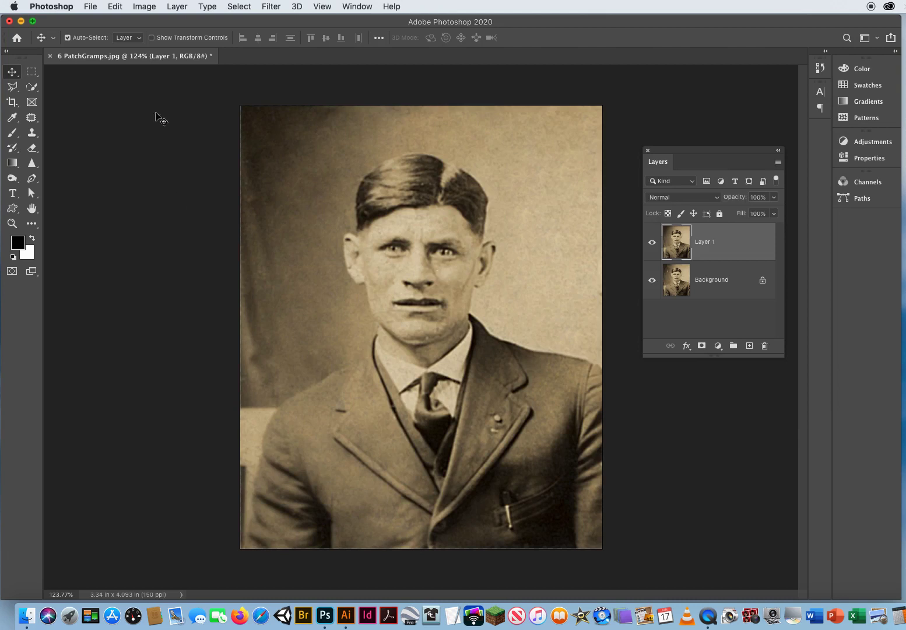
Start a Hue/Saturation adjustment on Layer 1 with Colorize enabled and set the hue to 22.
{"action": "left_click", "coordinate": [144, 7]}
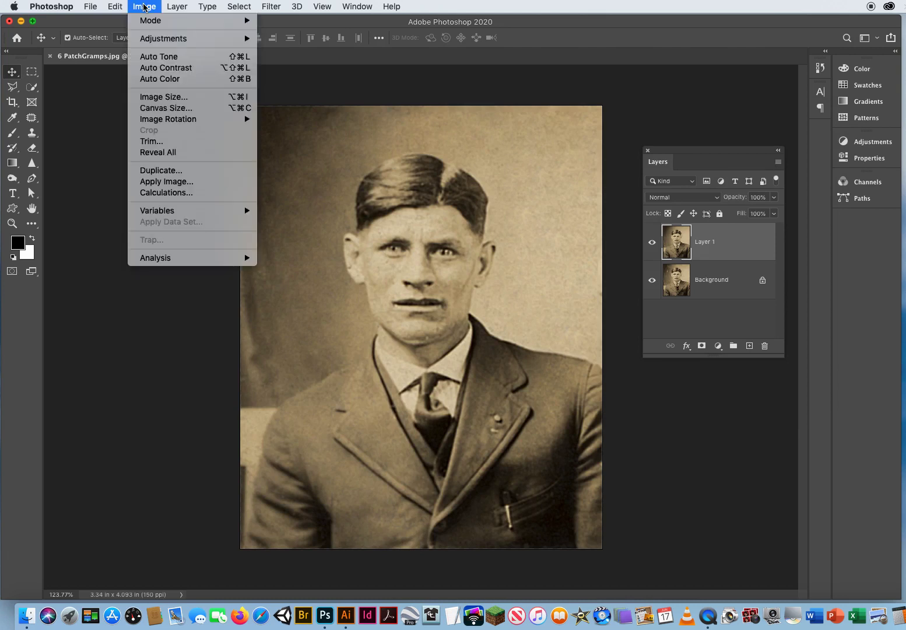
{"action": "mouse_move", "coordinate": [143, 43]}
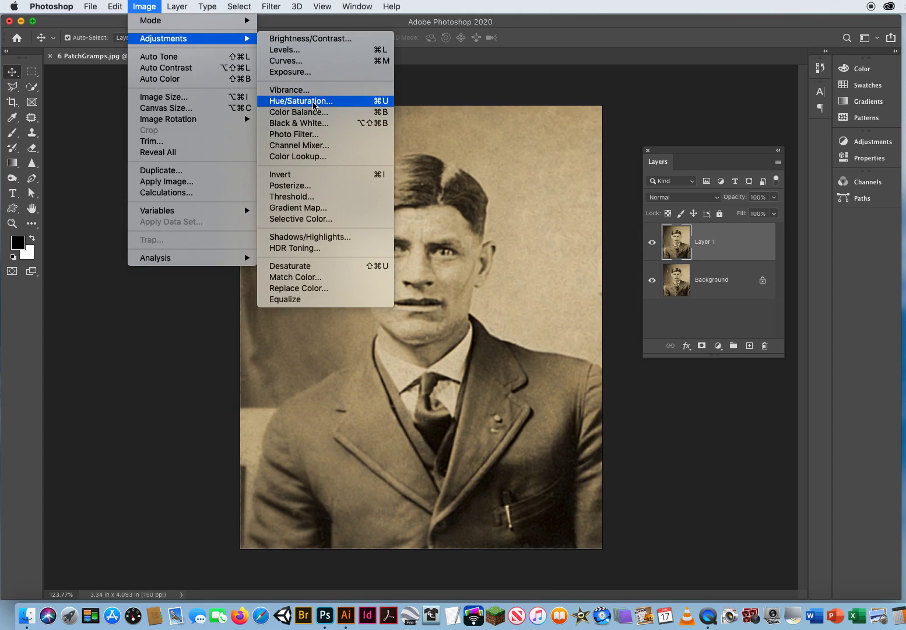
{"action": "left_click", "coordinate": [313, 105]}
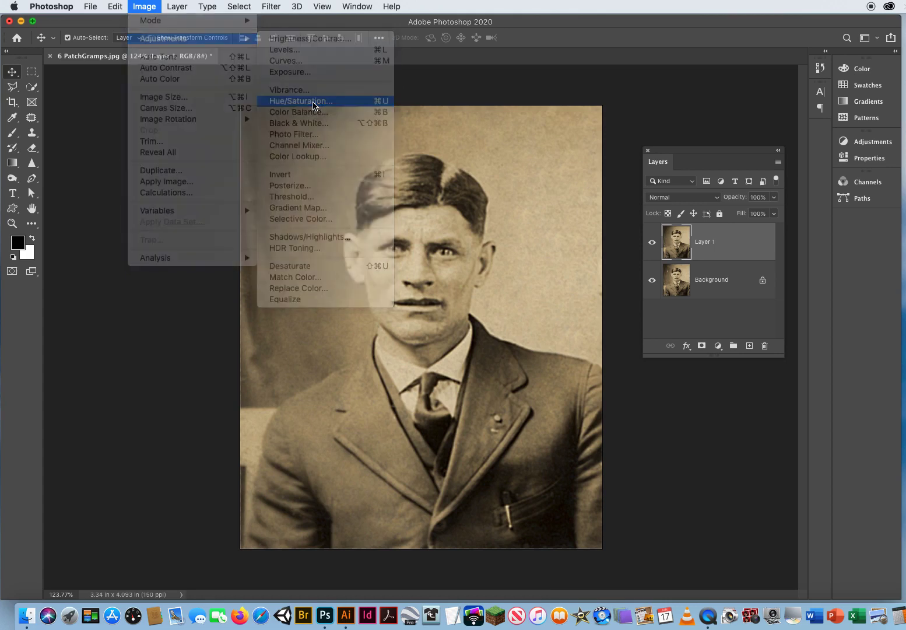
{"action": "left_click_drag", "start_coordinate": [533, 95], "coordinate": [539, 84]}
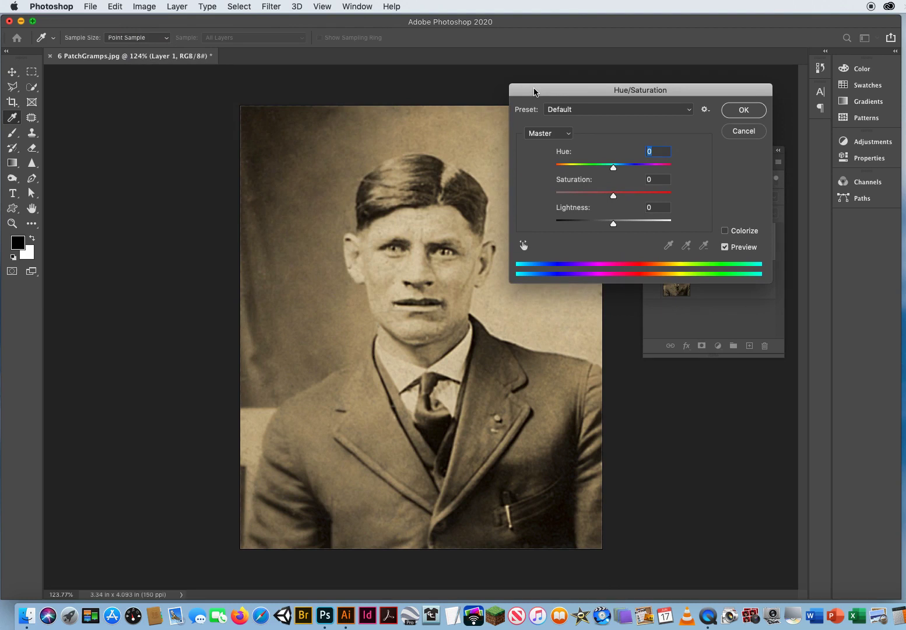
{"action": "left_click", "coordinate": [726, 231]}
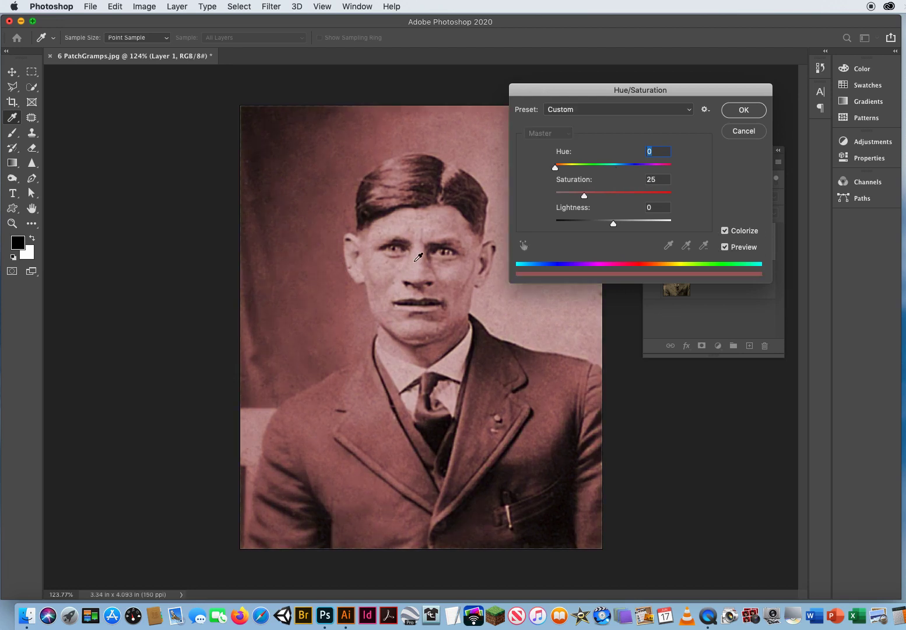
{"action": "left_click_drag", "start_coordinate": [564, 93], "coordinate": [586, 85]}
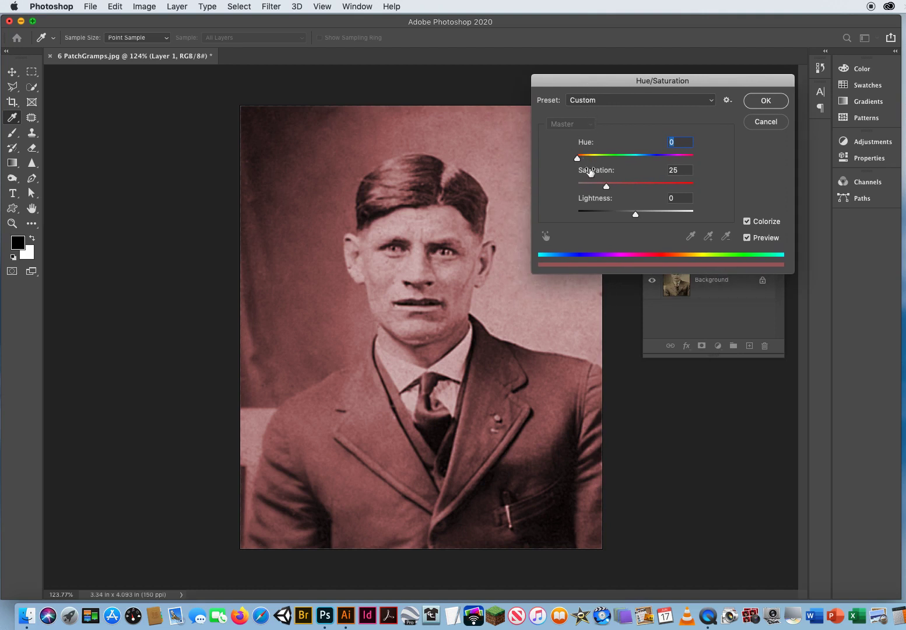
{"action": "left_click_drag", "start_coordinate": [579, 160], "coordinate": [583, 161]}
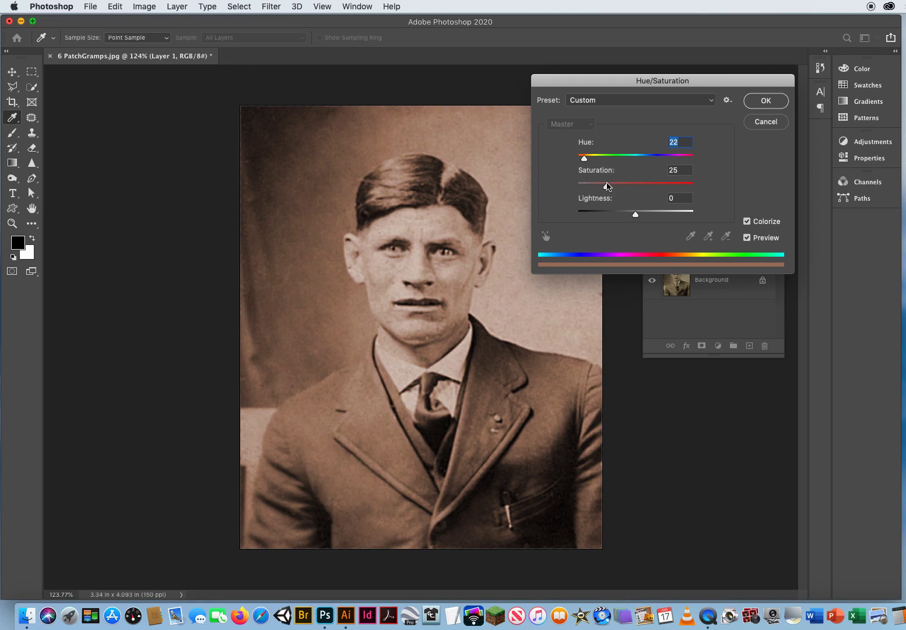
Lower the colorize saturation to about 15, compare it with the preview off and on, and apply the adjustment.
{"action": "left_click_drag", "start_coordinate": [606, 188], "coordinate": [665, 188]}
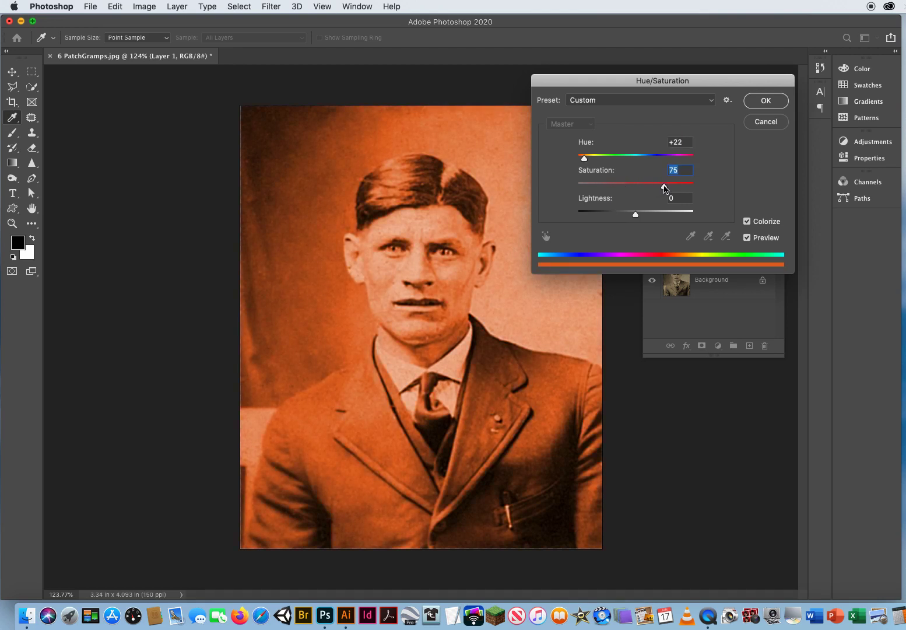
{"action": "left_click_drag", "start_coordinate": [665, 187], "coordinate": [540, 189]}
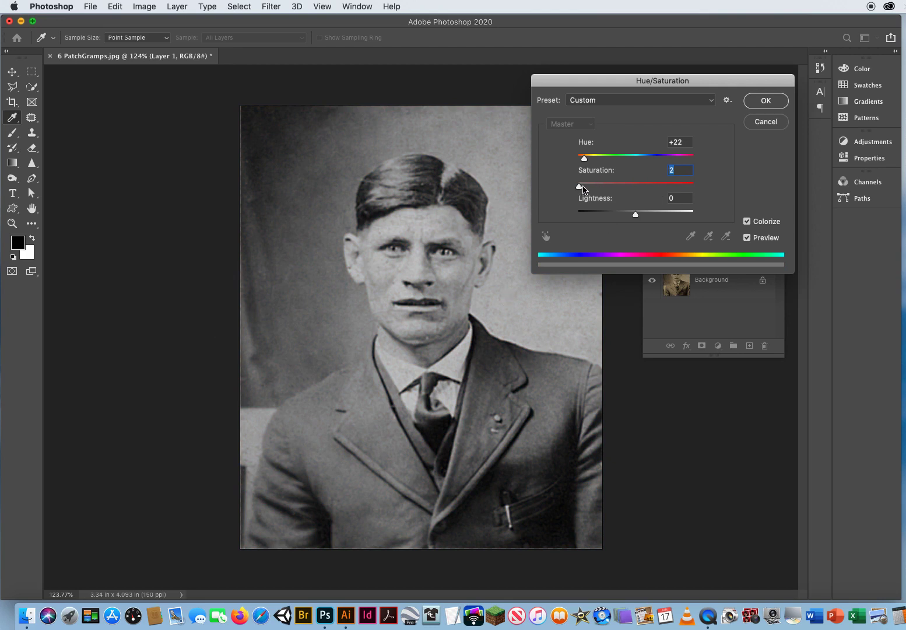
{"action": "mouse_move", "coordinate": [578, 187]}
{"action": "left_mouse_down"}
{"action": "mouse_move", "coordinate": [637, 190]}
{"action": "mouse_move", "coordinate": [596, 190]}
{"action": "left_mouse_up"}
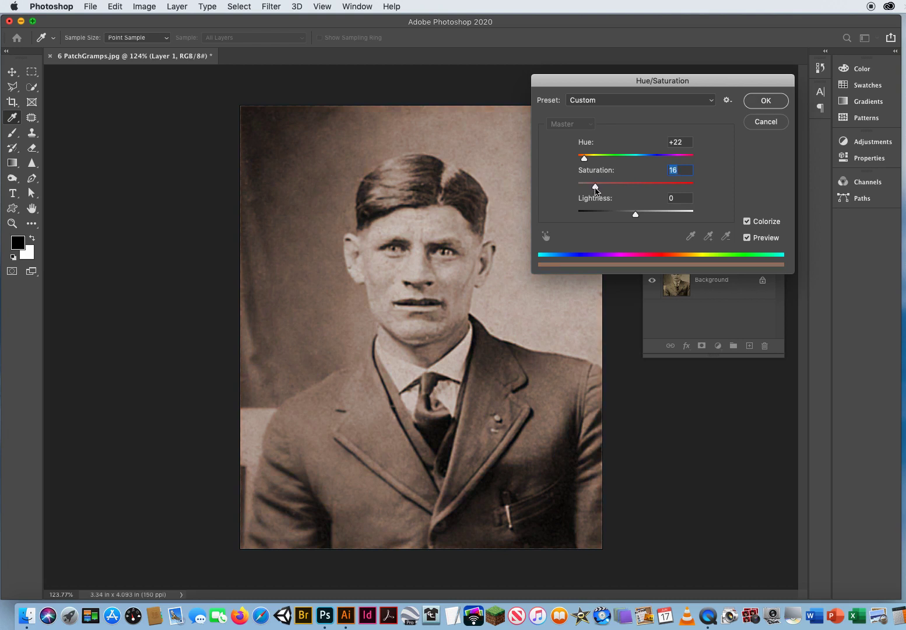
{"action": "left_click", "coordinate": [747, 238]}
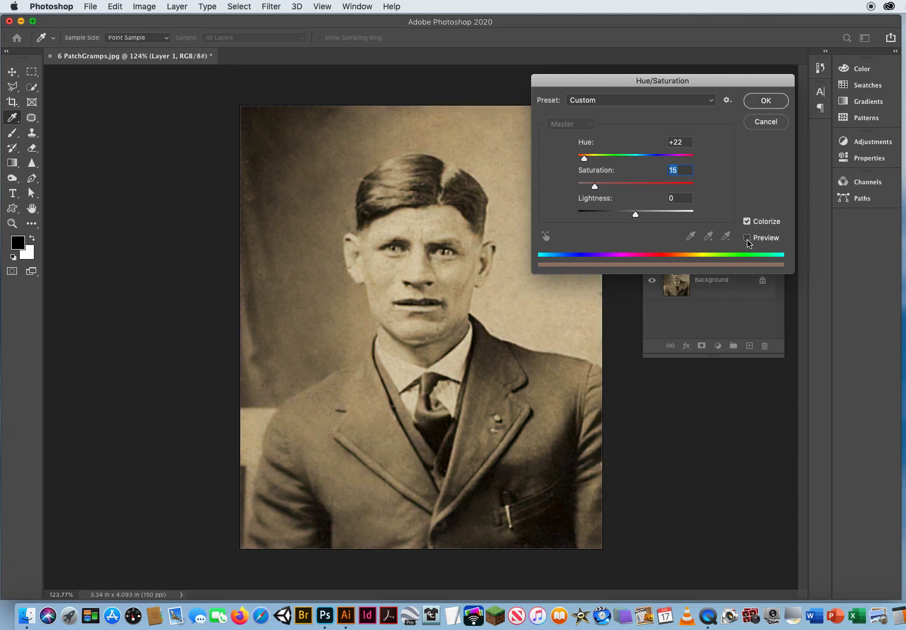
{"action": "left_click", "coordinate": [747, 238]}
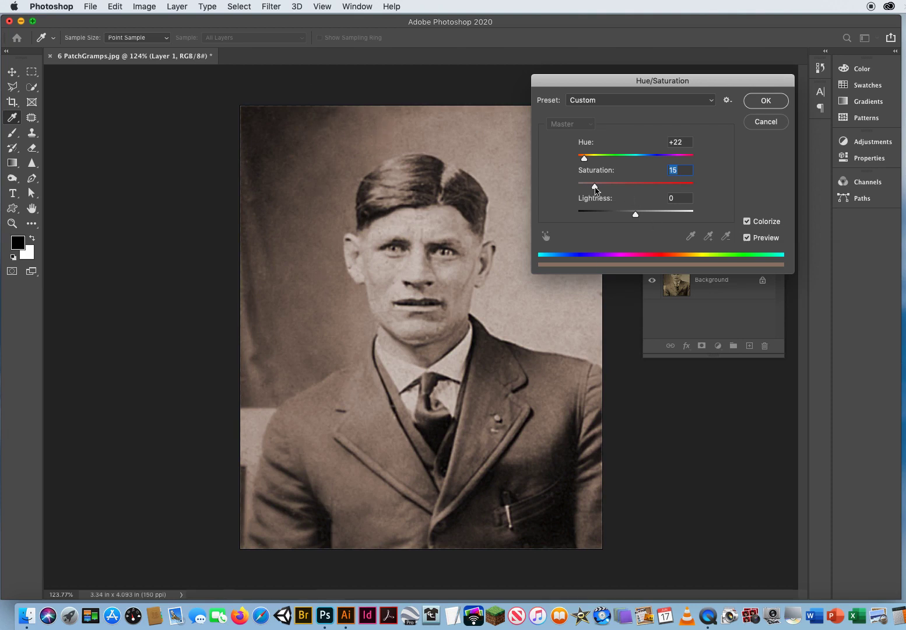
{"action": "left_click_drag", "start_coordinate": [596, 187], "coordinate": [593, 187]}
{"action": "left_click", "coordinate": [765, 102]}
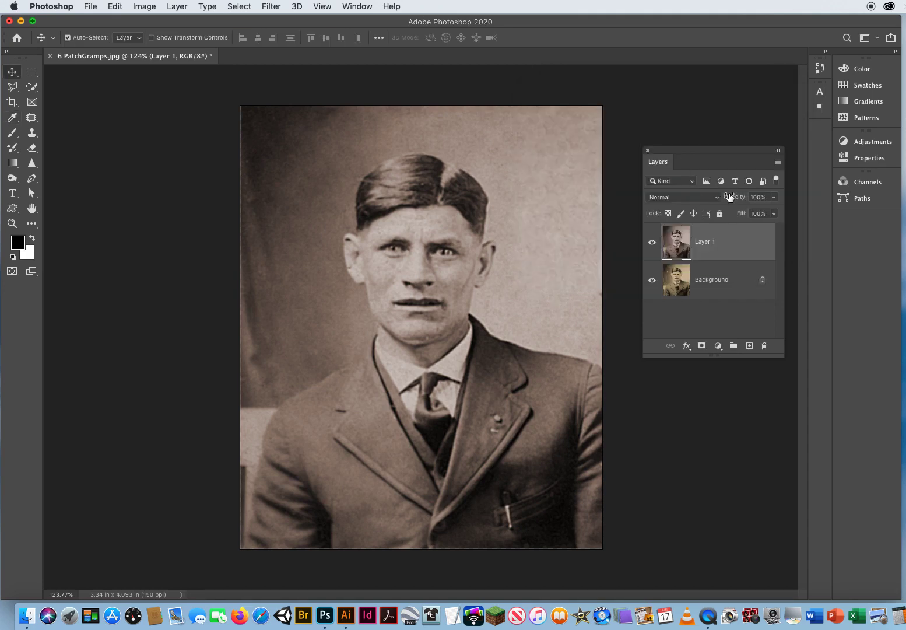
Compare the toned restoration with the original portrait by hiding and showing Layer 1 twice.
{"action": "left_click", "coordinate": [651, 245]}
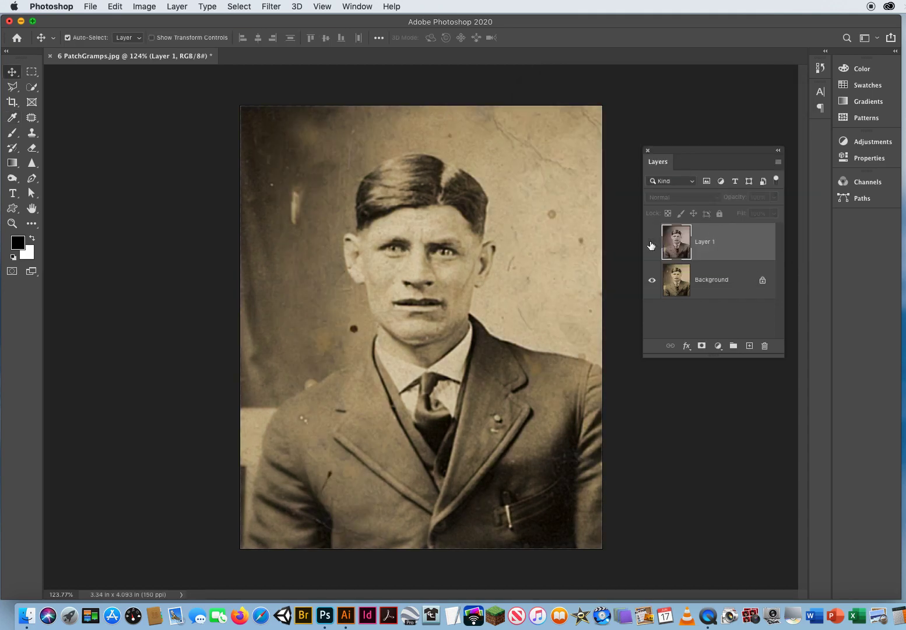
{"action": "left_click", "coordinate": [651, 244]}
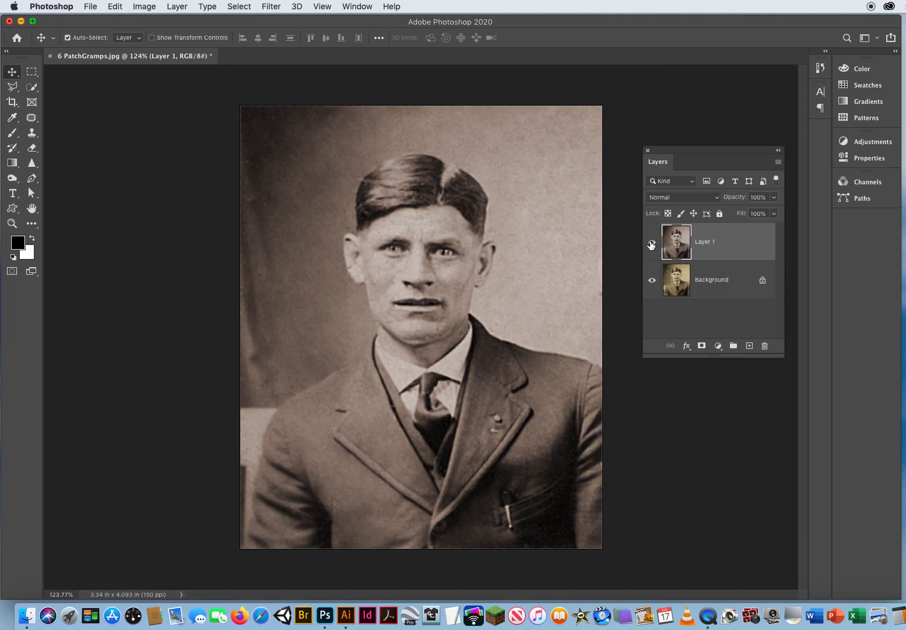
{"action": "left_click", "coordinate": [651, 244]}
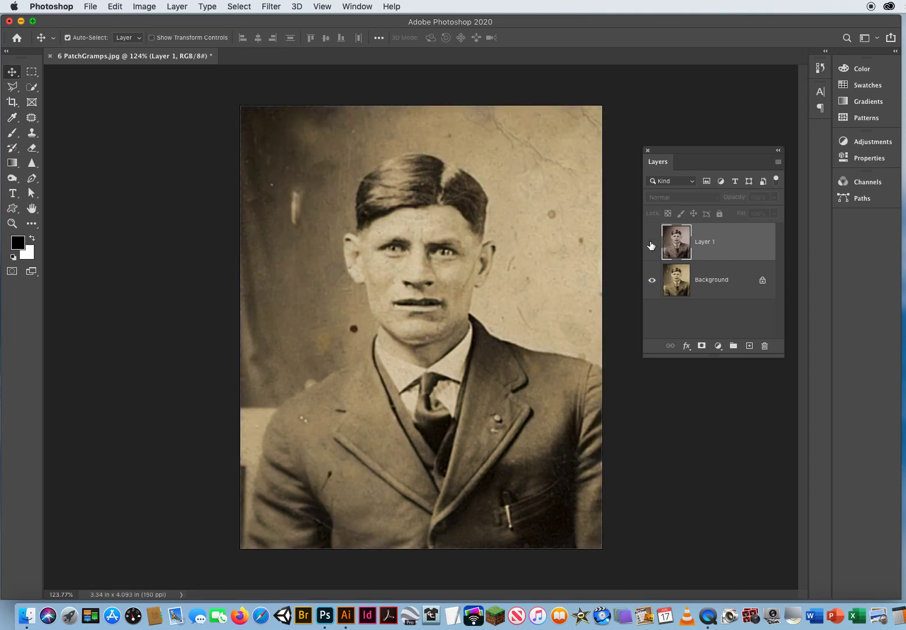
{"action": "left_click", "coordinate": [651, 245]}
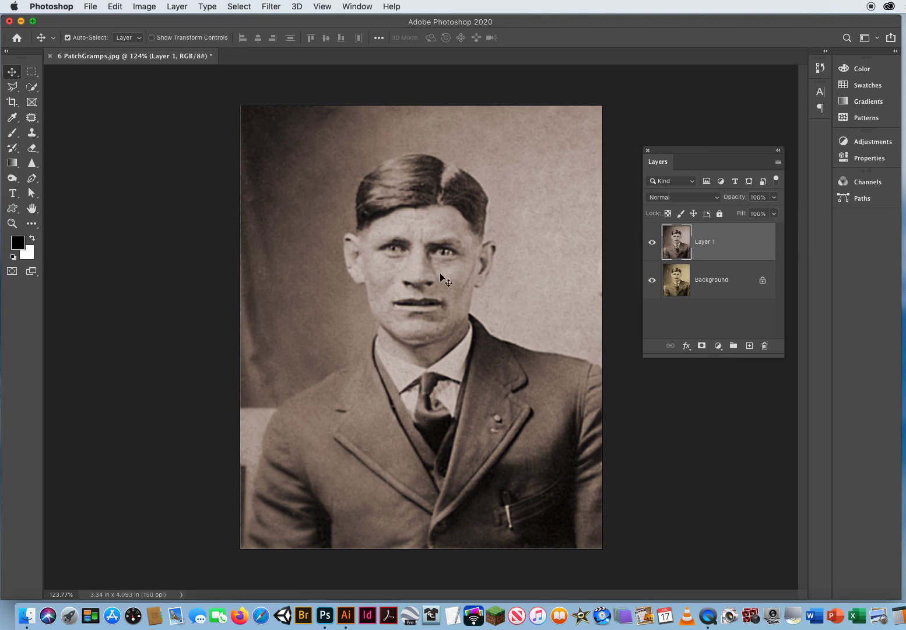
Add a new empty layer above Layer 1 for coloring the tie and name it Red Tie.
{"action": "left_click", "coordinate": [11, 223]}
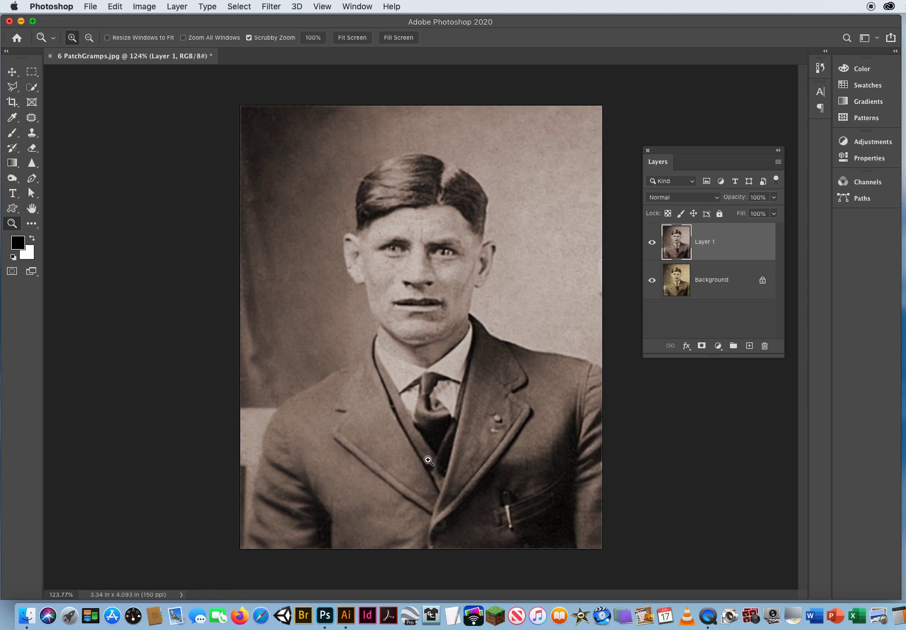
{"action": "left_click", "coordinate": [441, 415]}
{"action": "left_click", "coordinate": [437, 373]}
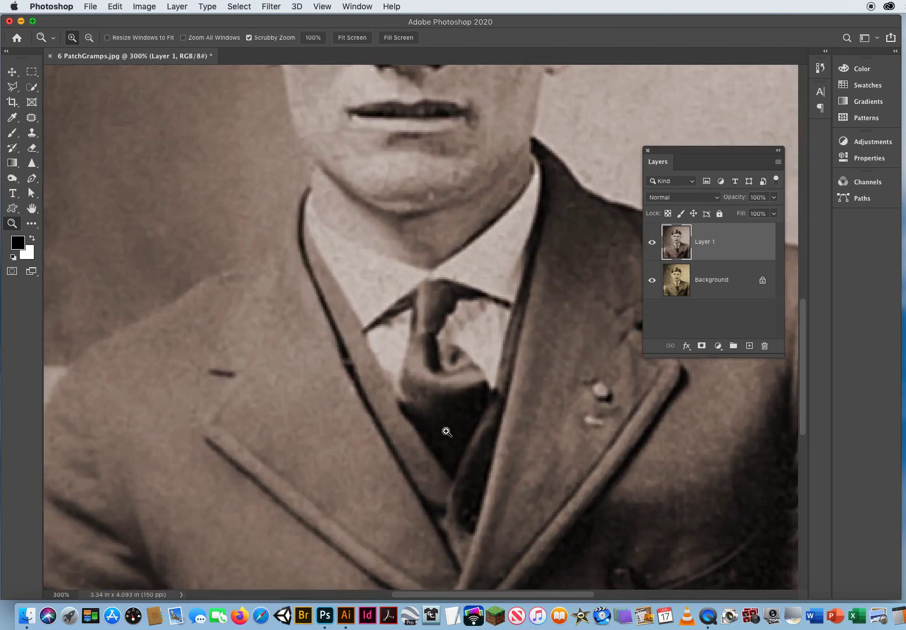
{"action": "left_click_drag", "start_coordinate": [442, 429], "coordinate": [366, 405]}
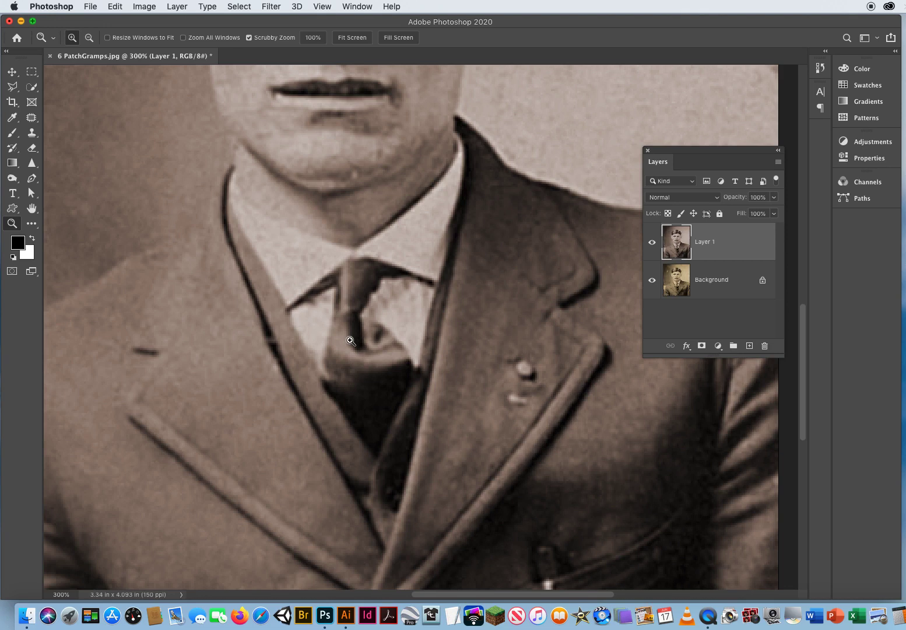
{"action": "left_click_drag", "start_coordinate": [675, 150], "coordinate": [633, 121]}
{"action": "left_click_drag", "start_coordinate": [682, 328], "coordinate": [682, 374]}
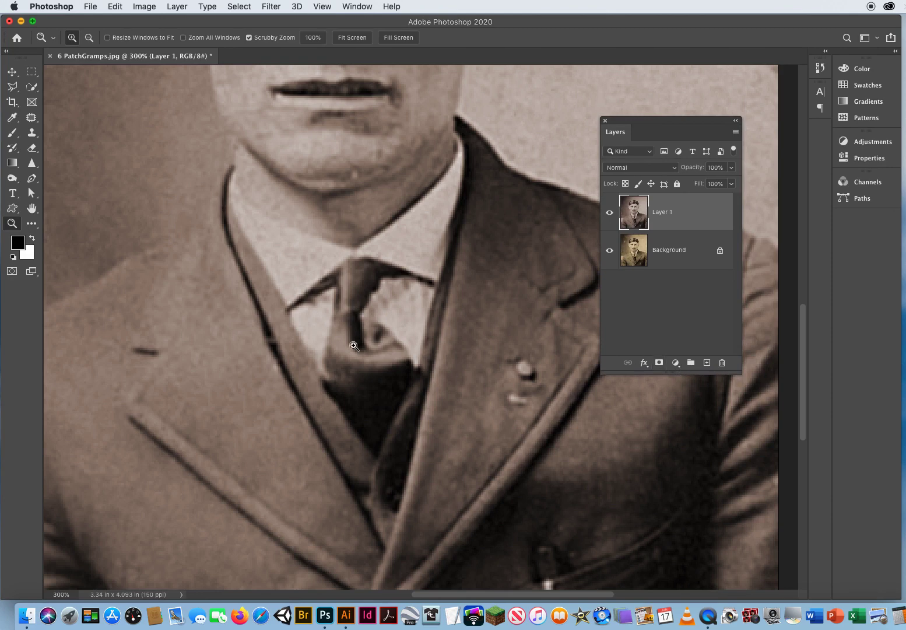
{"action": "left_click", "coordinate": [707, 364]}
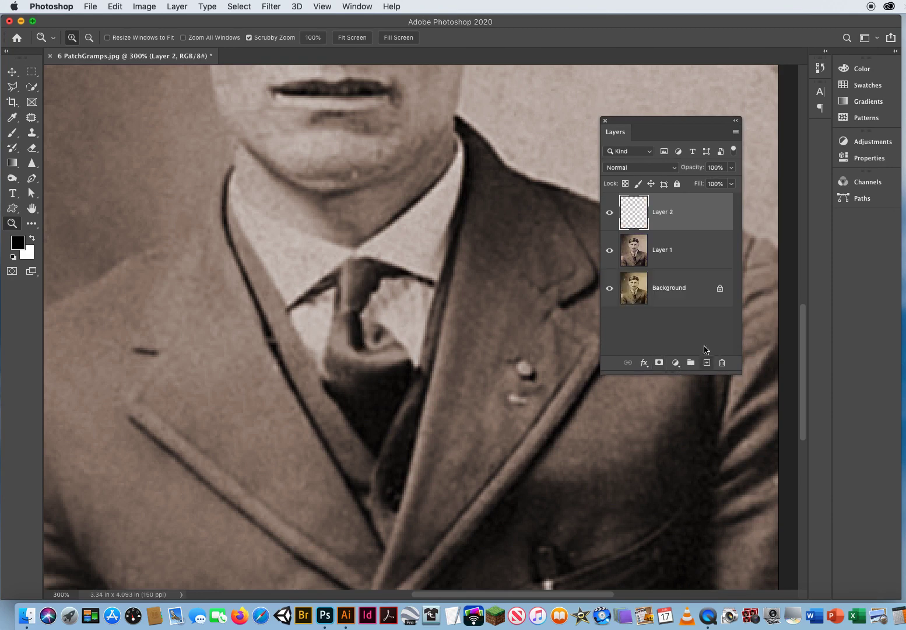
{"action": "double_click", "coordinate": [664, 212]}
{"action": "type", "text": "Red Tie"}
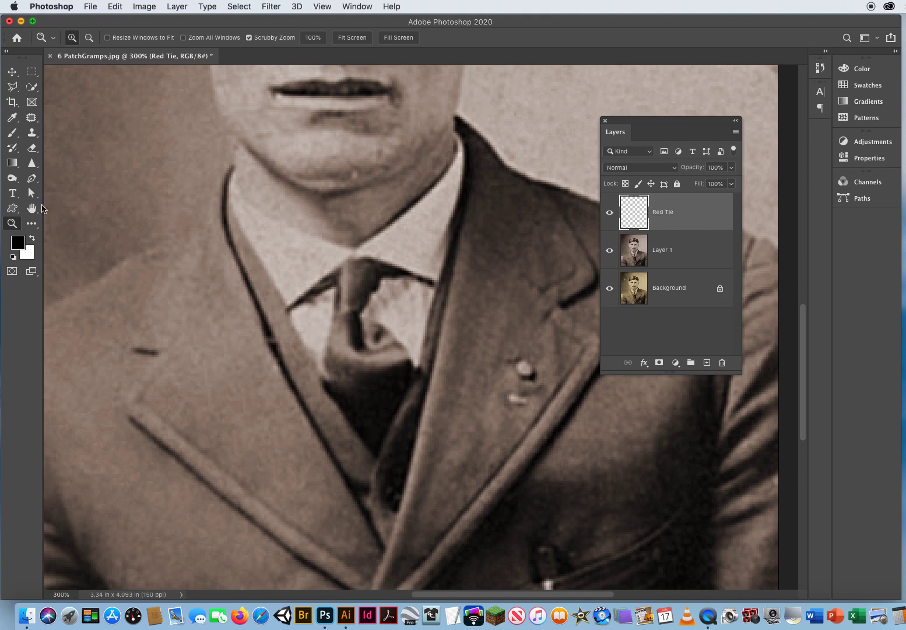
Set the foreground color to the bright red d30707.
{"action": "left_click", "coordinate": [19, 246]}
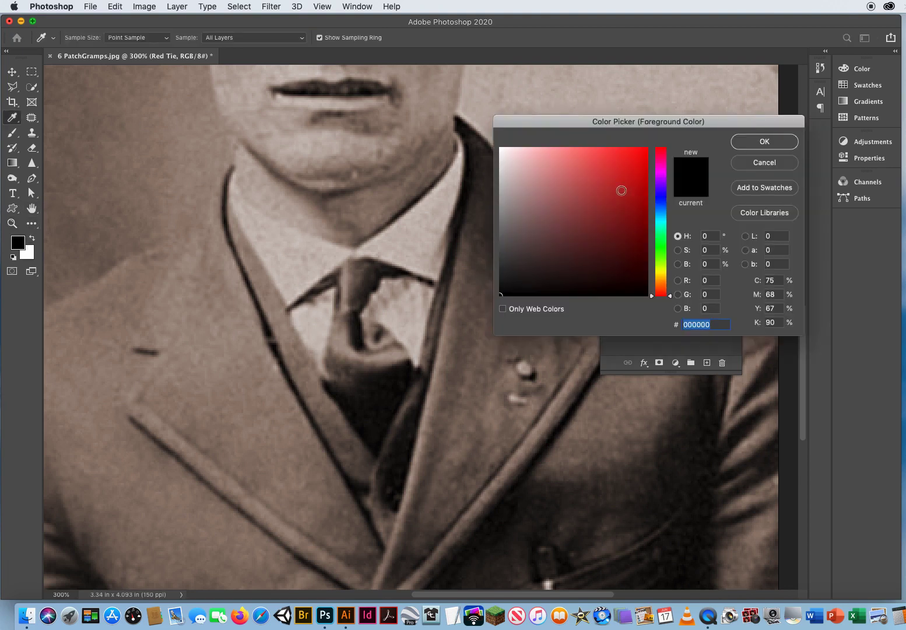
{"action": "mouse_move", "coordinate": [616, 169]}
{"action": "left_mouse_down"}
{"action": "mouse_move", "coordinate": [622, 161]}
{"action": "mouse_move", "coordinate": [643, 173]}
{"action": "left_mouse_up"}
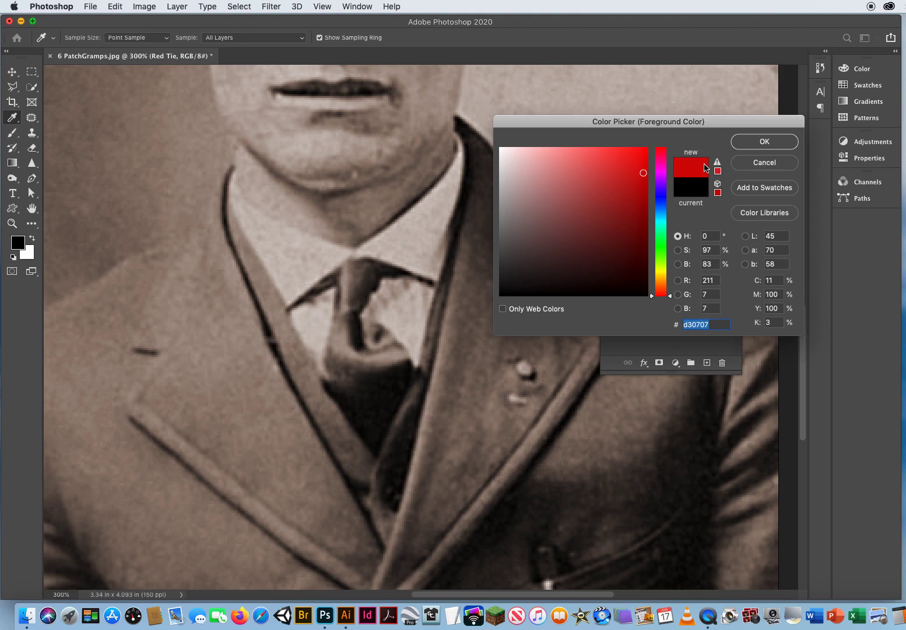
{"action": "left_click", "coordinate": [756, 142]}
{"action": "key", "text": "z"}
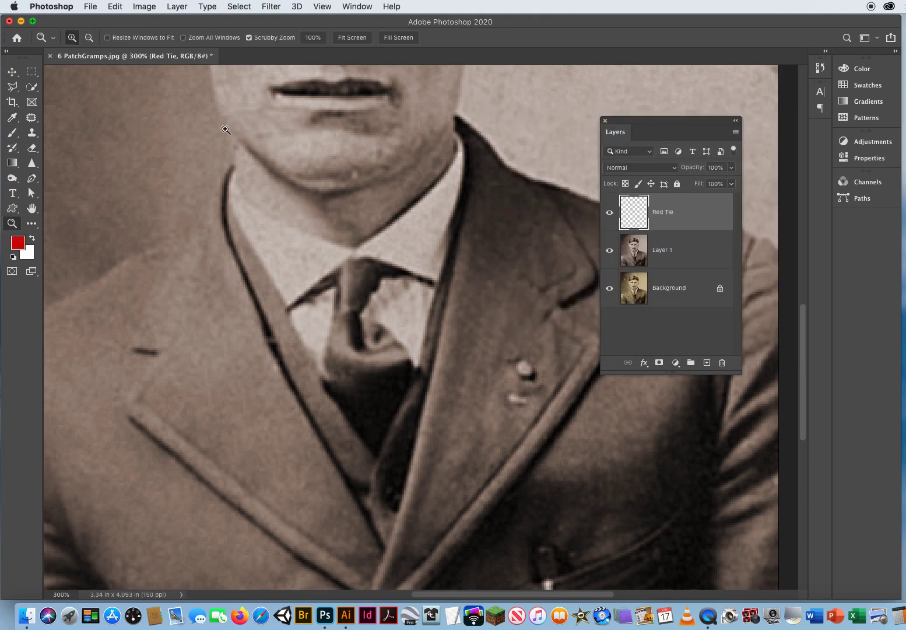
Set the Red Tie layer's blend mode to Overlay and paint the whole tie red with the Brush tool at size 11.
{"action": "left_click", "coordinate": [12, 132]}
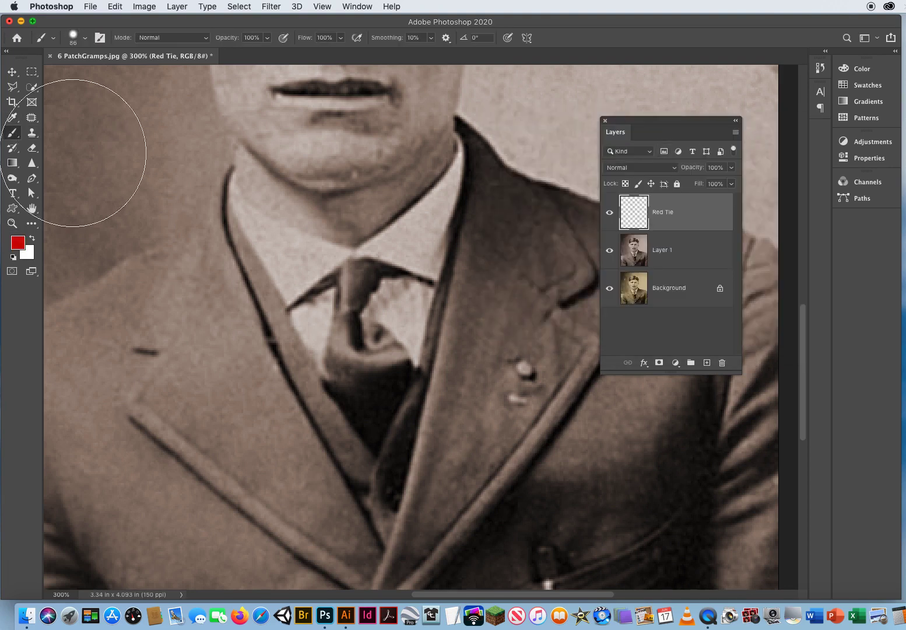
{"action": "mouse_move", "coordinate": [326, 236]}
{"action": "left_mouse_down"}
{"action": "mouse_move", "coordinate": [441, 229]}
{"action": "mouse_move", "coordinate": [330, 222]}
{"action": "mouse_move", "coordinate": [323, 365]}
{"action": "mouse_move", "coordinate": [322, 332]}
{"action": "left_mouse_up"}
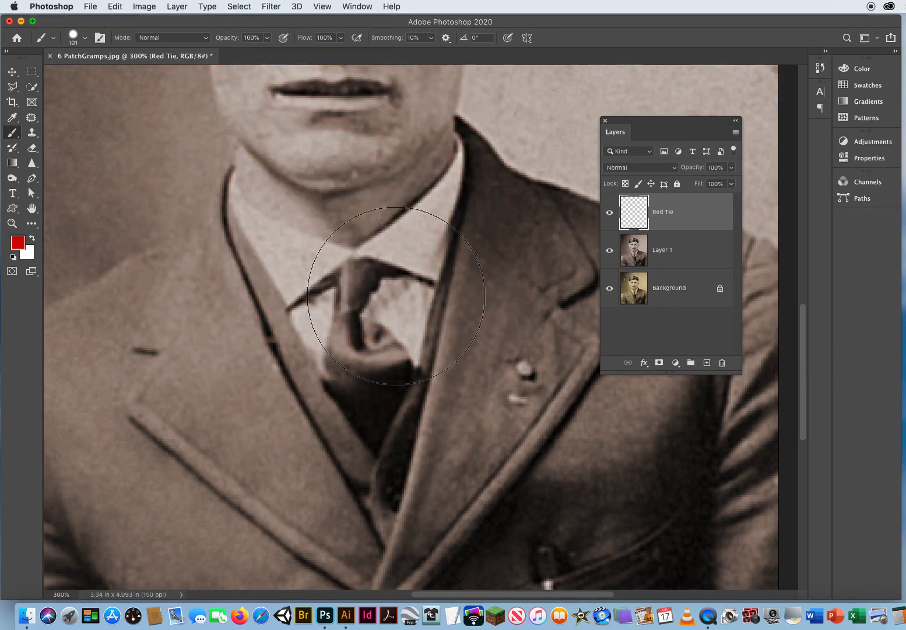
{"action": "mouse_move", "coordinate": [402, 286]}
{"action": "left_mouse_down"}
{"action": "mouse_move", "coordinate": [319, 286]}
{"action": "mouse_move", "coordinate": [329, 284]}
{"action": "left_mouse_up"}
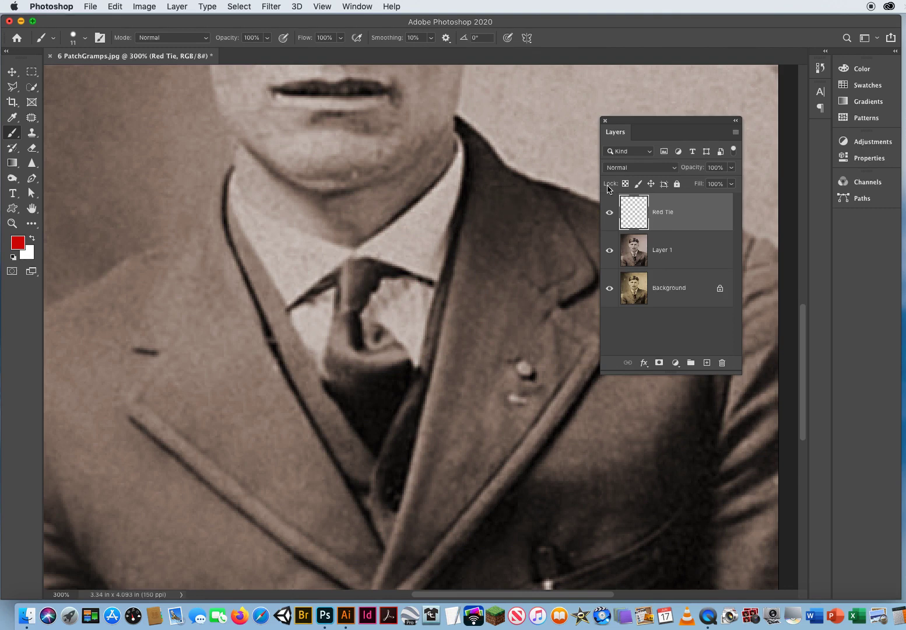
{"action": "left_click", "coordinate": [635, 169]}
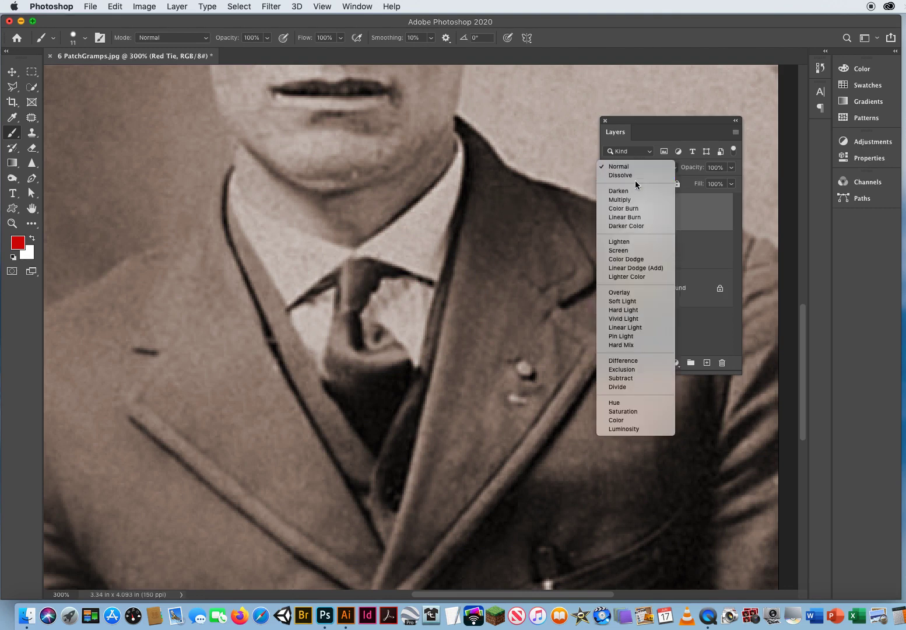
{"action": "left_click", "coordinate": [648, 292]}
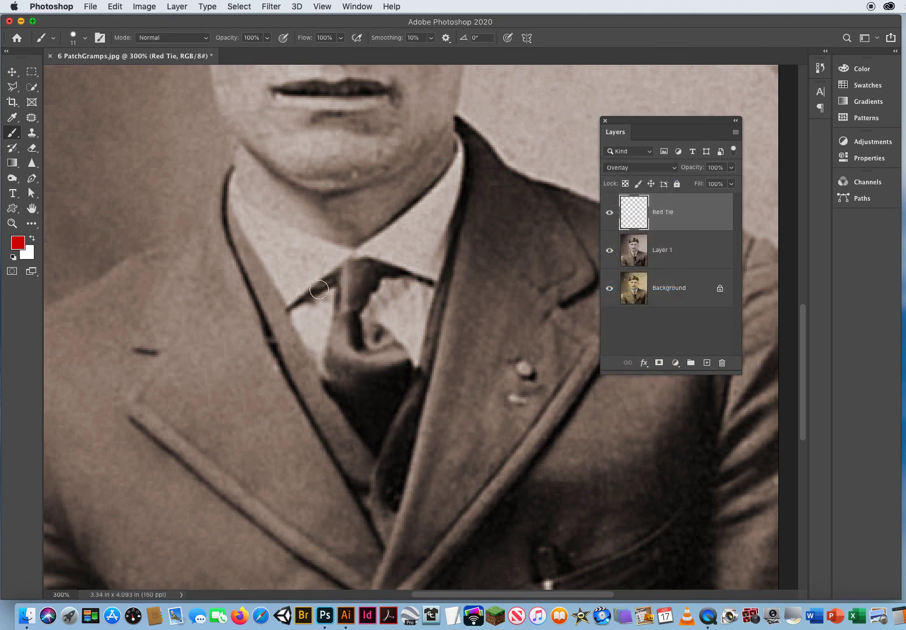
{"action": "mouse_move", "coordinate": [288, 308]}
{"action": "left_mouse_down"}
{"action": "mouse_move", "coordinate": [357, 267]}
{"action": "mouse_move", "coordinate": [413, 283]}
{"action": "mouse_move", "coordinate": [375, 274]}
{"action": "mouse_move", "coordinate": [356, 320]}
{"action": "mouse_move", "coordinate": [389, 329]}
{"action": "mouse_move", "coordinate": [412, 375]}
{"action": "mouse_move", "coordinate": [352, 309]}
{"action": "mouse_move", "coordinate": [342, 284]}
{"action": "mouse_move", "coordinate": [333, 297]}
{"action": "mouse_move", "coordinate": [324, 363]}
{"action": "mouse_move", "coordinate": [335, 390]}
{"action": "mouse_move", "coordinate": [352, 389]}
{"action": "mouse_move", "coordinate": [372, 341]}
{"action": "mouse_move", "coordinate": [384, 344]}
{"action": "mouse_move", "coordinate": [401, 385]}
{"action": "mouse_move", "coordinate": [414, 383]}
{"action": "mouse_move", "coordinate": [380, 448]}
{"action": "mouse_move", "coordinate": [328, 381]}
{"action": "mouse_move", "coordinate": [376, 439]}
{"action": "mouse_move", "coordinate": [390, 402]}
{"action": "mouse_move", "coordinate": [331, 274]}
{"action": "mouse_move", "coordinate": [299, 297]}
{"action": "mouse_move", "coordinate": [365, 260]}
{"action": "mouse_move", "coordinate": [376, 275]}
{"action": "mouse_move", "coordinate": [372, 260]}
{"action": "mouse_move", "coordinate": [419, 282]}
{"action": "left_mouse_up"}
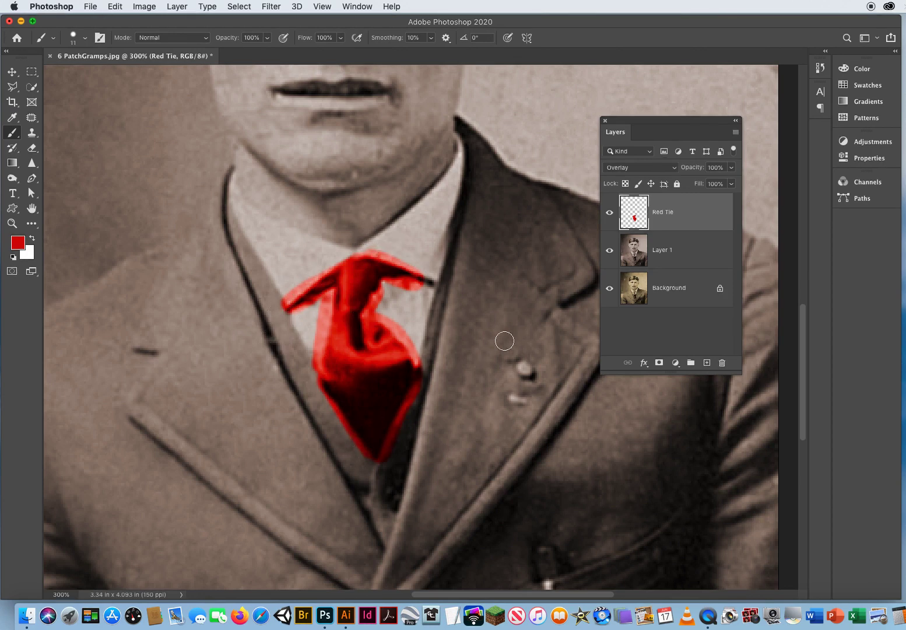
Lower the Red Tie layer's opacity to 30% and add a layer mask, keeping black as the foreground color.
{"action": "left_click", "coordinate": [732, 168]}
{"action": "left_click_drag", "start_coordinate": [733, 185], "coordinate": [703, 184]}
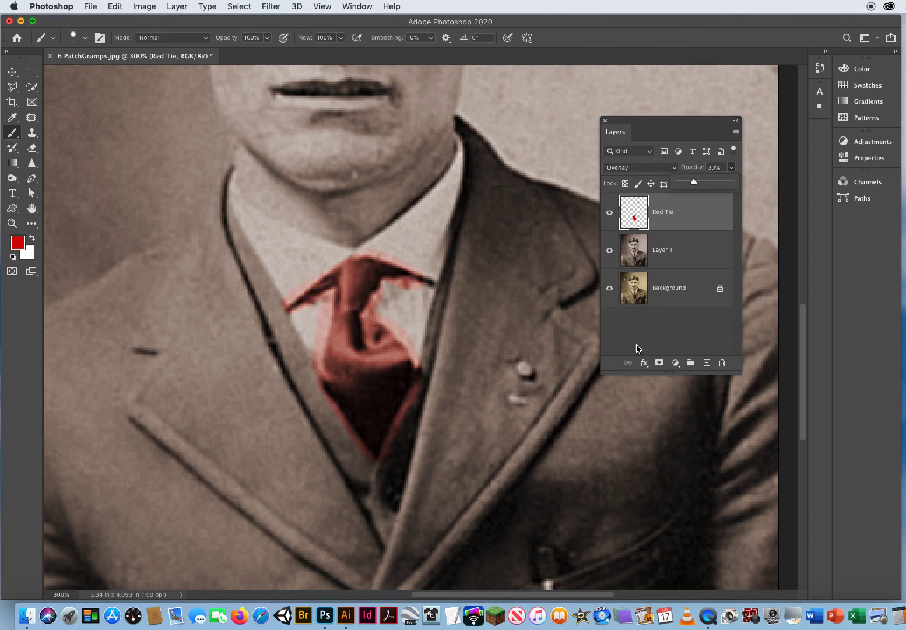
{"action": "left_click", "coordinate": [660, 363]}
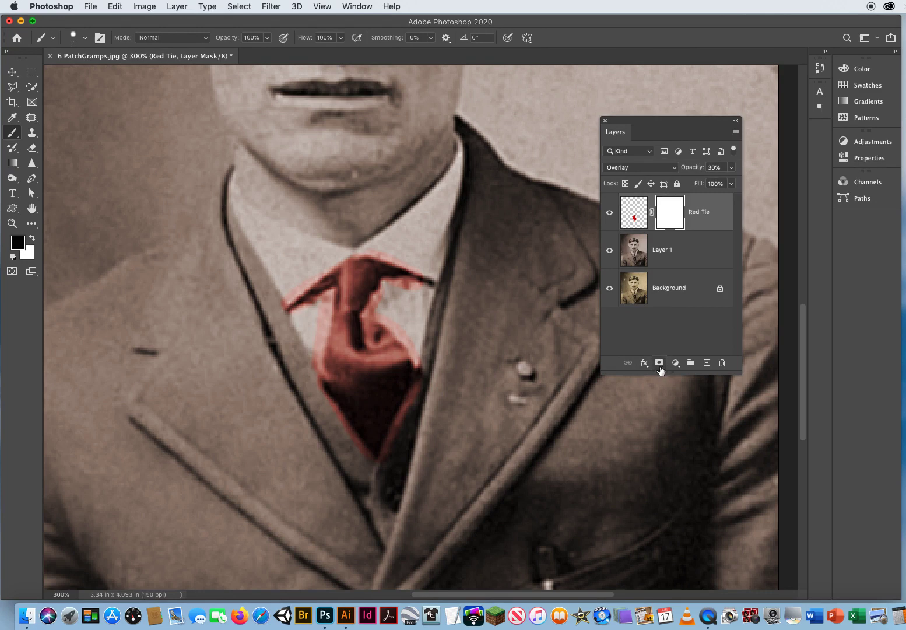
{"action": "key", "text": "x"}
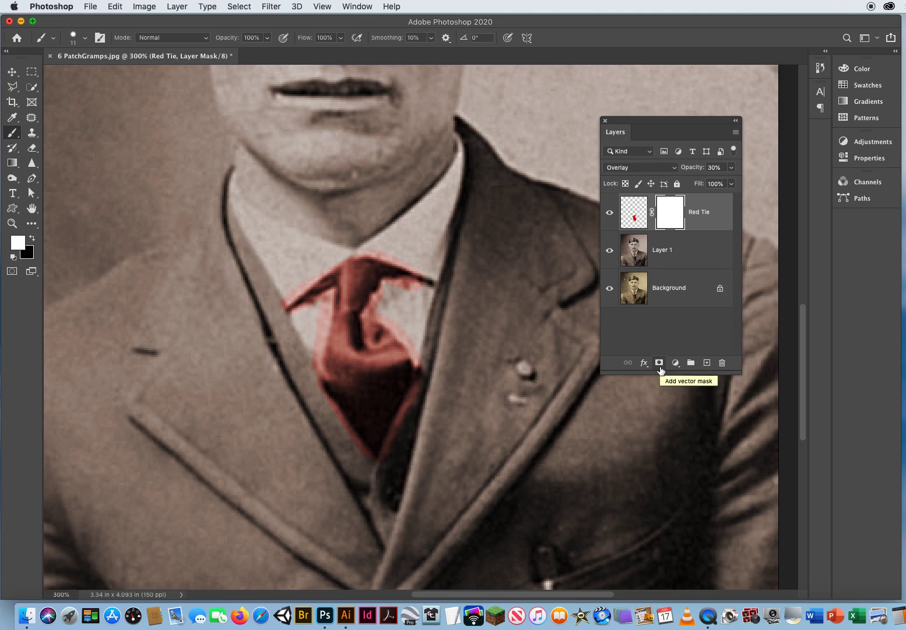
{"action": "key", "text": "x"}
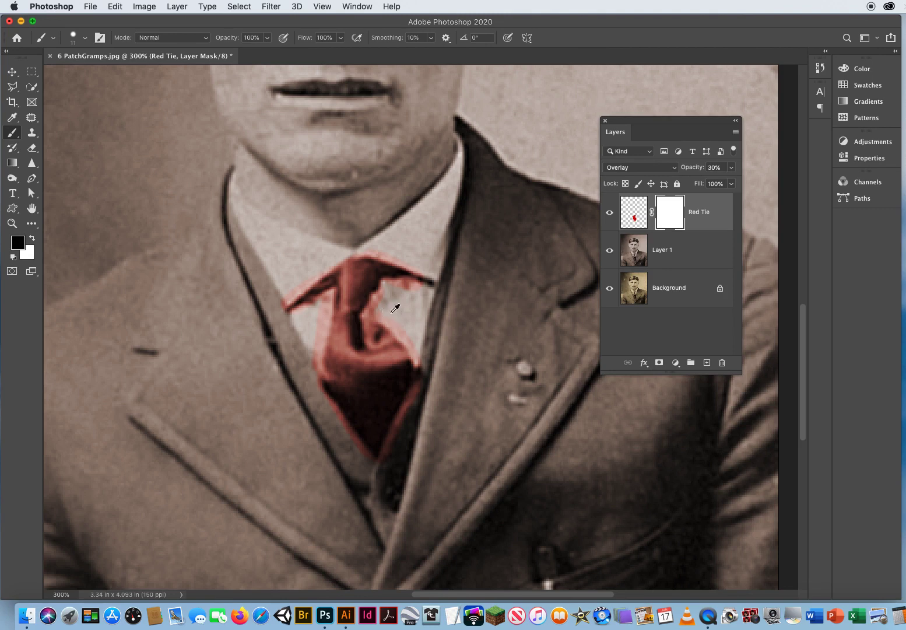
Paint black on the Red Tie mask with a size 7 brush to remove the red spill around the collar, shirt and tie edges.
{"action": "left_click_drag", "start_coordinate": [394, 308], "coordinate": [384, 312]}
{"action": "left_click", "coordinate": [427, 356]}
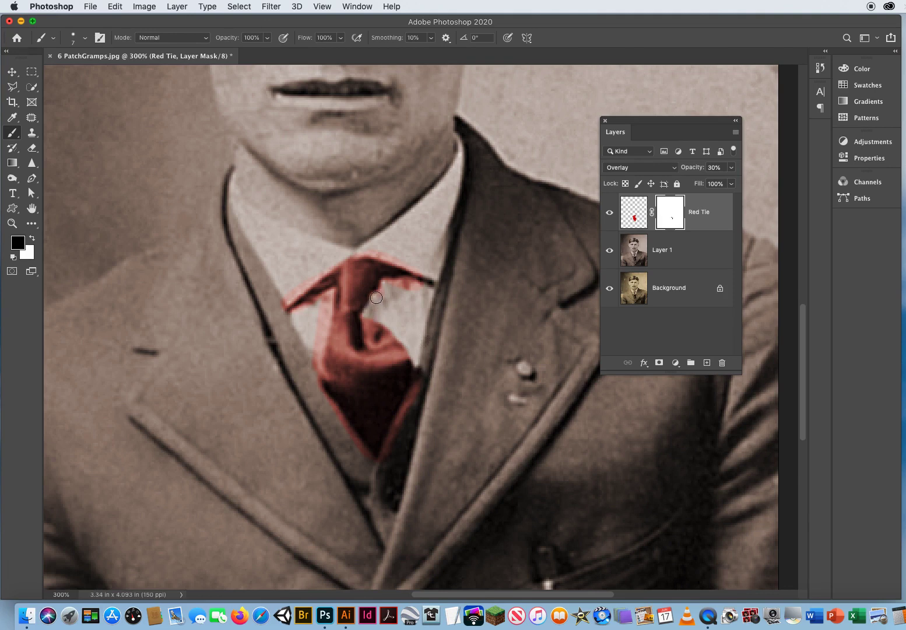
{"action": "left_click_drag", "start_coordinate": [389, 284], "coordinate": [412, 288]}
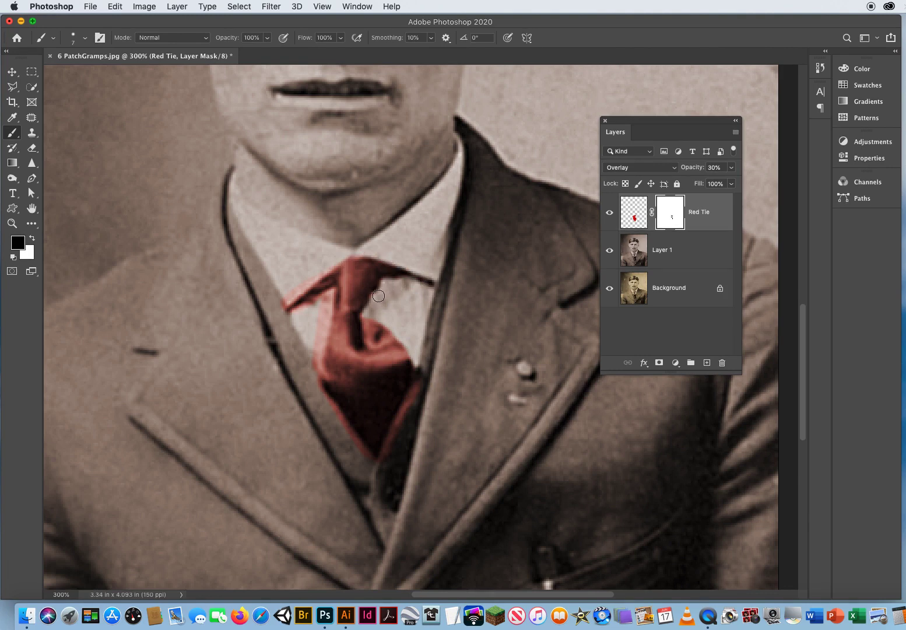
{"action": "left_click_drag", "start_coordinate": [358, 252], "coordinate": [281, 305]}
{"action": "mouse_move", "coordinate": [298, 311]}
{"action": "left_mouse_down"}
{"action": "mouse_move", "coordinate": [357, 278]}
{"action": "mouse_move", "coordinate": [336, 293]}
{"action": "mouse_move", "coordinate": [470, 362]}
{"action": "mouse_move", "coordinate": [381, 266]}
{"action": "mouse_move", "coordinate": [346, 281]}
{"action": "mouse_move", "coordinate": [366, 287]}
{"action": "mouse_move", "coordinate": [353, 280]}
{"action": "mouse_move", "coordinate": [361, 270]}
{"action": "mouse_move", "coordinate": [358, 294]}
{"action": "mouse_move", "coordinate": [354, 274]}
{"action": "mouse_move", "coordinate": [344, 302]}
{"action": "mouse_move", "coordinate": [343, 283]}
{"action": "mouse_move", "coordinate": [341, 312]}
{"action": "mouse_move", "coordinate": [371, 322]}
{"action": "left_mouse_up"}
{"action": "key", "text": "x"}
{"action": "key", "text": "x"}
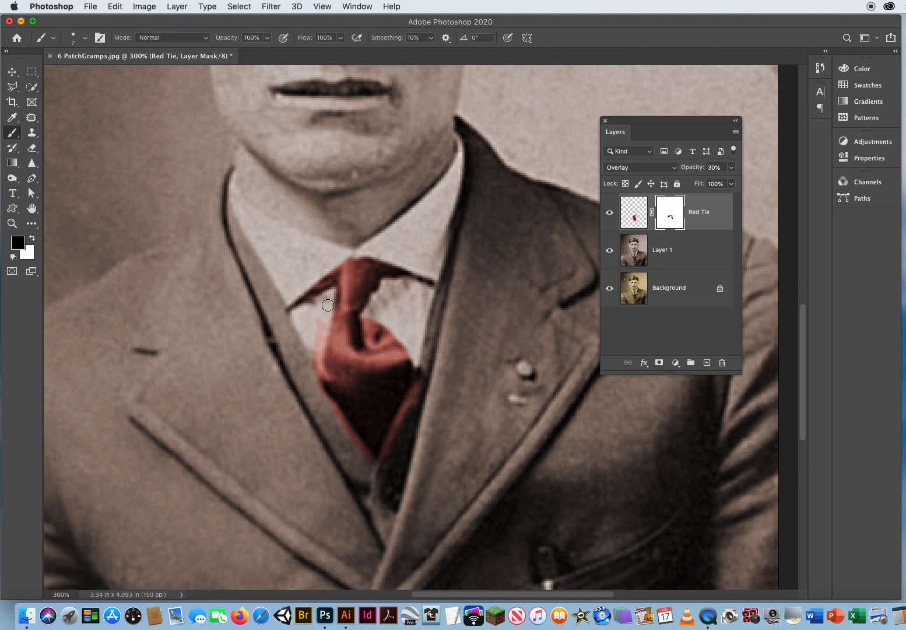
{"action": "mouse_move", "coordinate": [327, 305]}
{"action": "left_mouse_down"}
{"action": "mouse_move", "coordinate": [311, 384]}
{"action": "mouse_move", "coordinate": [315, 312]}
{"action": "mouse_move", "coordinate": [298, 386]}
{"action": "mouse_move", "coordinate": [312, 368]}
{"action": "mouse_move", "coordinate": [374, 467]}
{"action": "left_mouse_up"}
{"action": "mouse_move", "coordinate": [342, 426]}
{"action": "left_mouse_down"}
{"action": "mouse_move", "coordinate": [386, 478]}
{"action": "mouse_move", "coordinate": [389, 445]}
{"action": "mouse_move", "coordinate": [423, 377]}
{"action": "mouse_move", "coordinate": [412, 417]}
{"action": "mouse_move", "coordinate": [425, 395]}
{"action": "left_mouse_up"}
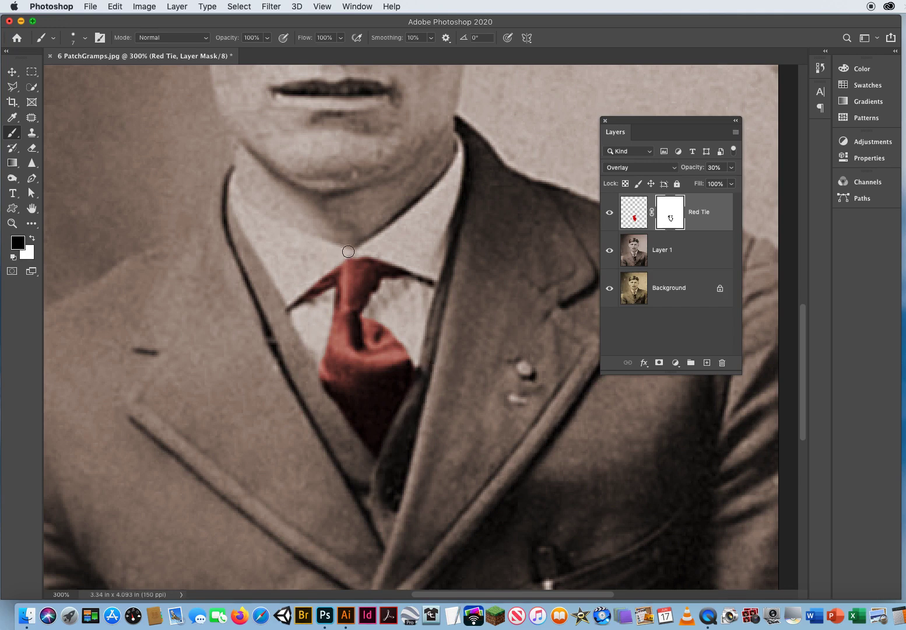
Raise the Red Tie layer's opacity to 40% while viewing the whole portrait, and move the Layers panel clear of the photo.
{"action": "left_click", "coordinate": [18, 222]}
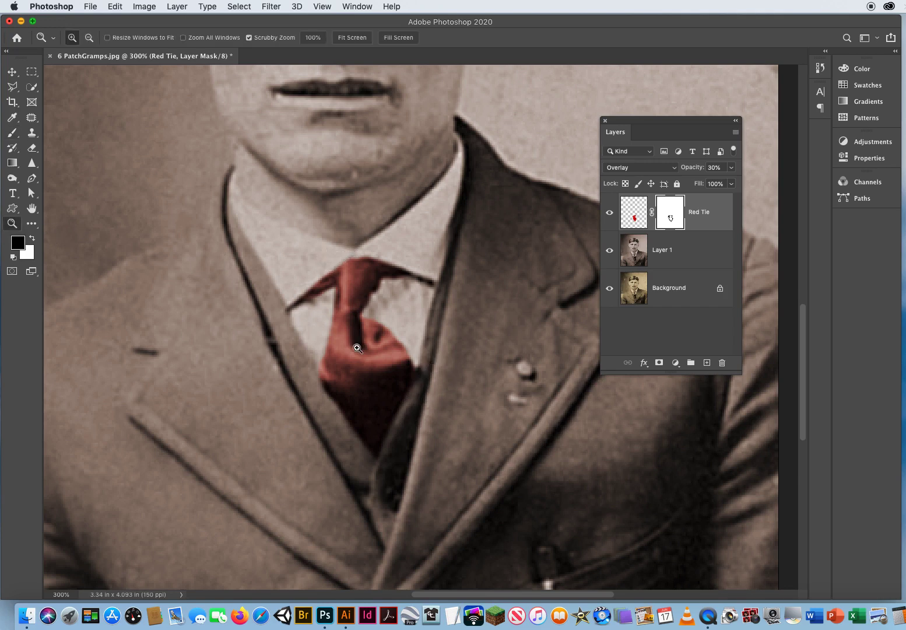
{"action": "left_click_drag", "start_coordinate": [356, 346], "coordinate": [315, 355]}
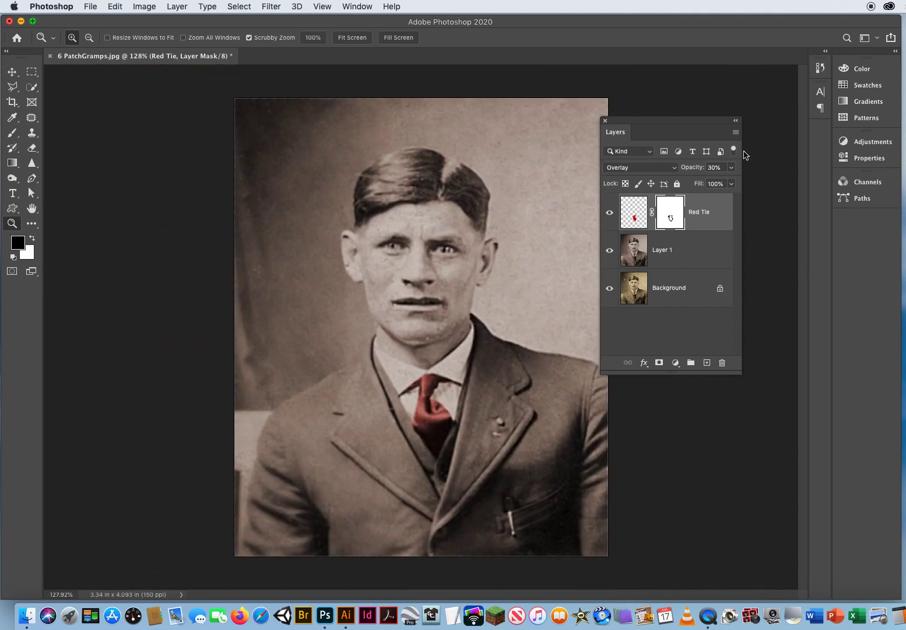
{"action": "left_click", "coordinate": [732, 168]}
{"action": "left_click_drag", "start_coordinate": [703, 184], "coordinate": [703, 184]}
{"action": "left_click", "coordinate": [12, 71]}
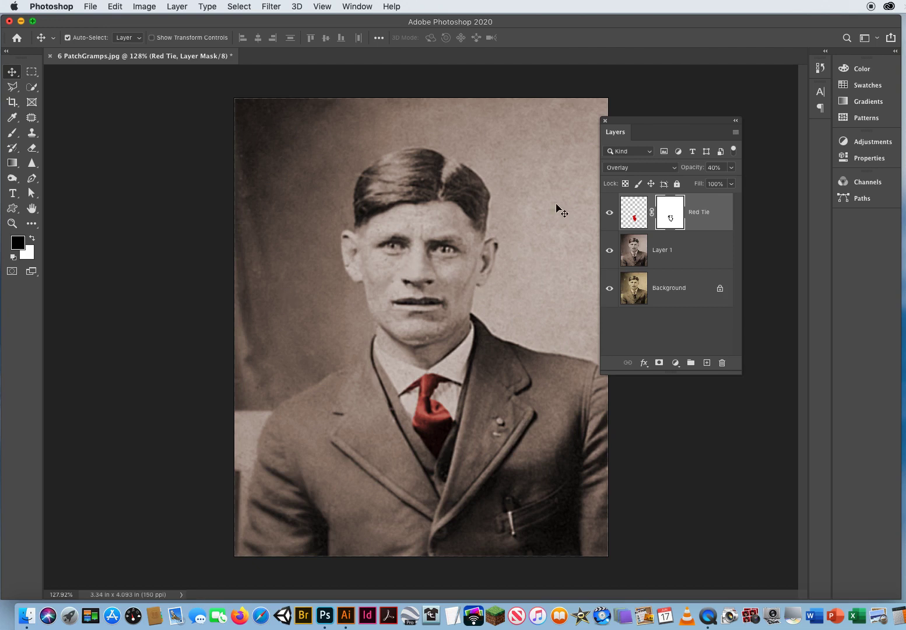
{"action": "left_click_drag", "start_coordinate": [642, 124], "coordinate": [664, 105]}
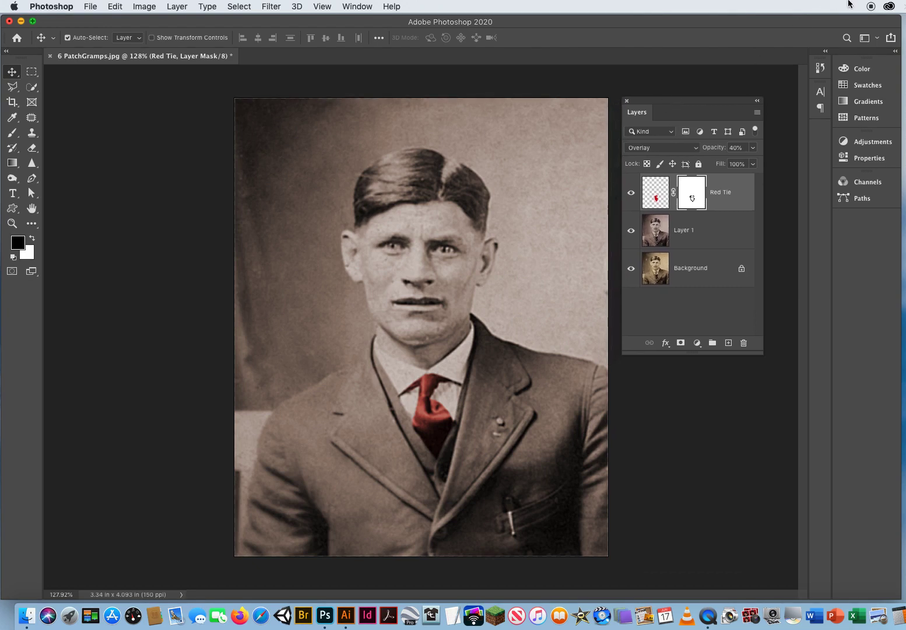